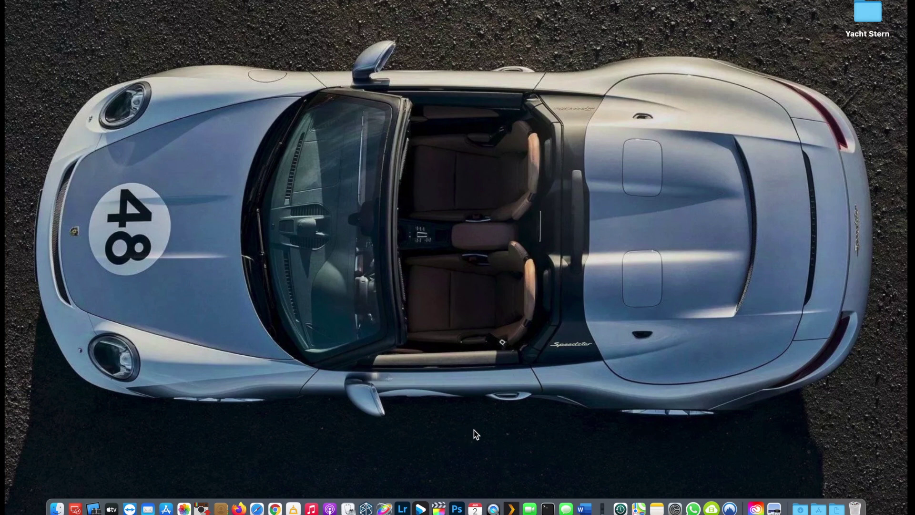
# - Open Yacht Stern.psd from the Yacht Stern desktop folder, close the folder window, and enlarge the document window to show the whole image
pyautogui.doubleClick(865, 19)
pyautogui.doubleClick(452, 95)
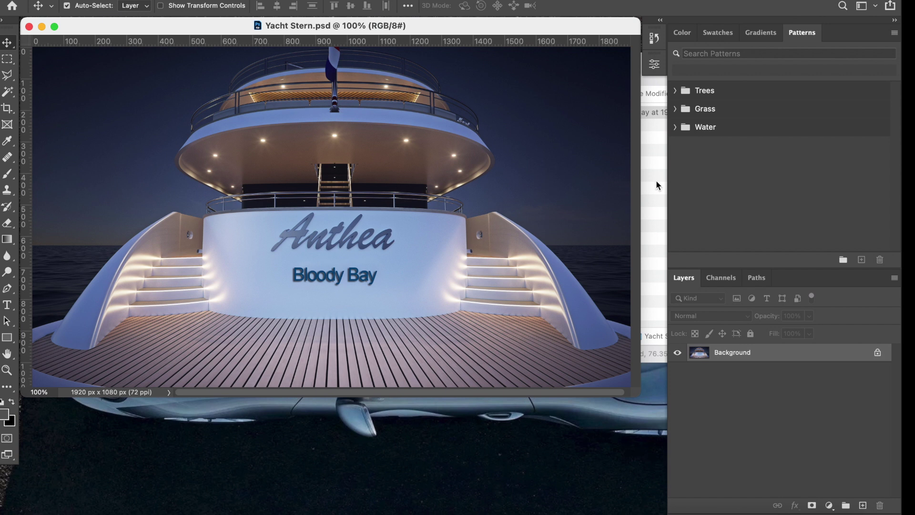
pyautogui.click(656, 185)
pyautogui.press('super+w')
pyautogui.click(529, 162)
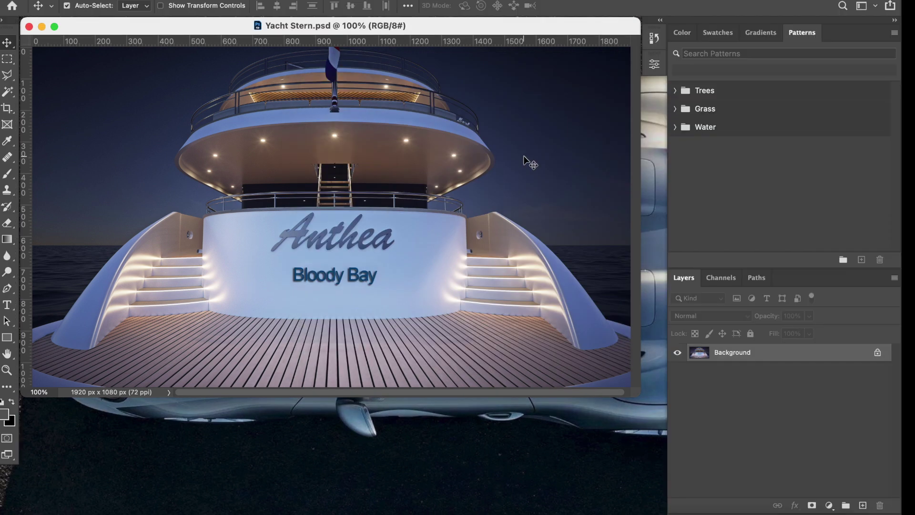
pyautogui.moveTo(628, 388); pyautogui.dragTo(646, 406)
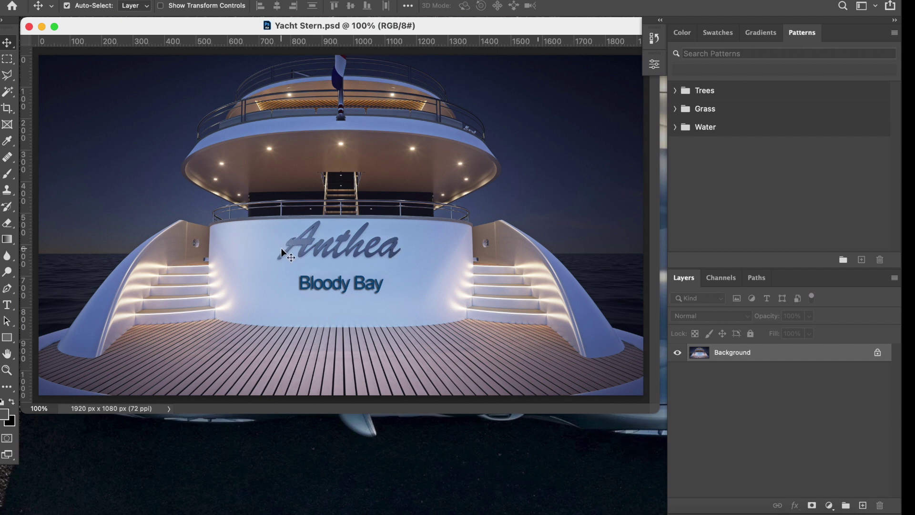
# - Choose the Clone Stamp tool and set its brush size to 89 px
pyautogui.click(7, 191)
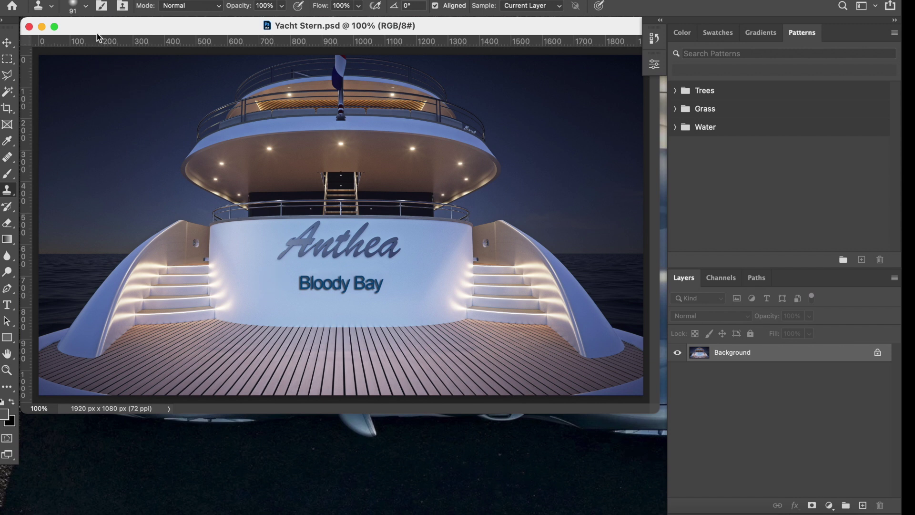
pyautogui.click(87, 8)
pyautogui.moveTo(100, 45); pyautogui.dragTo(97, 44)
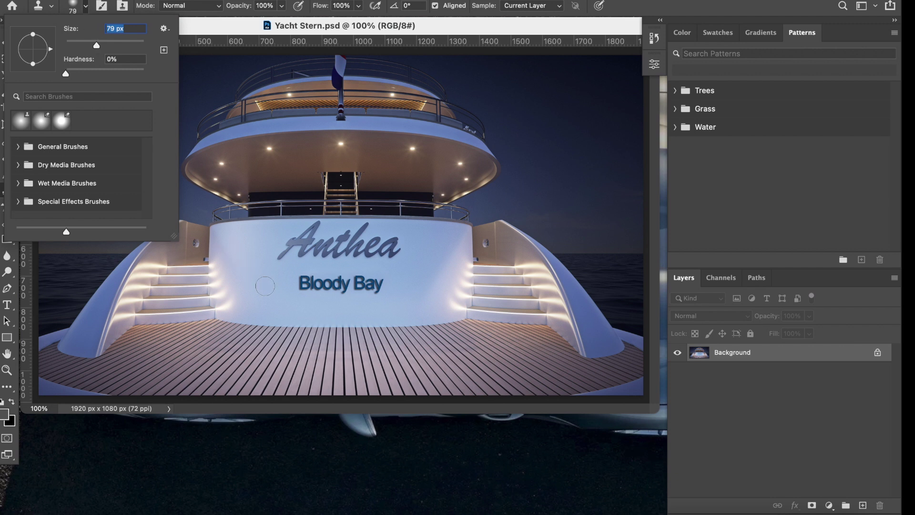
pyautogui.moveTo(97, 45); pyautogui.dragTo(117, 45)
pyautogui.moveTo(118, 45); pyautogui.dragTo(101, 45)
pyautogui.press('Return')
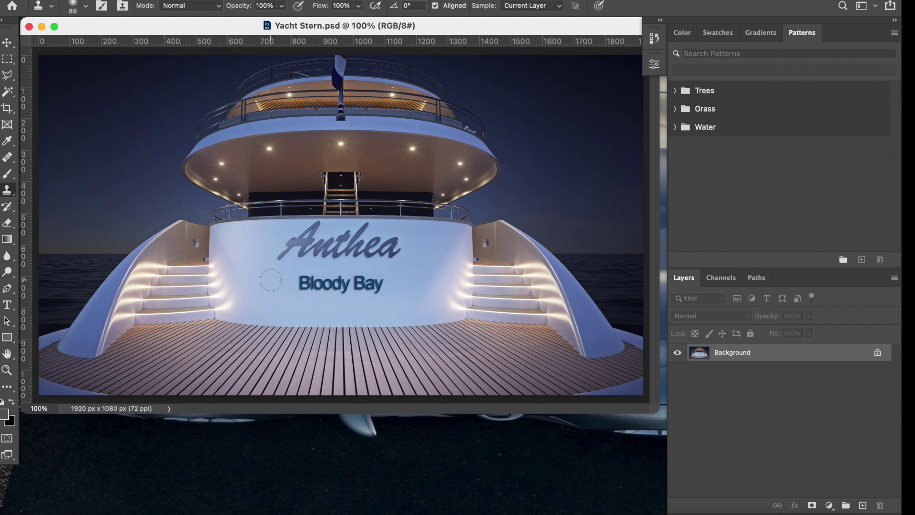
# - Duplicate the Background layer and hide the original
pyautogui.press('alt')
pyautogui.moveTo(811, 358); pyautogui.dragTo(863, 506)
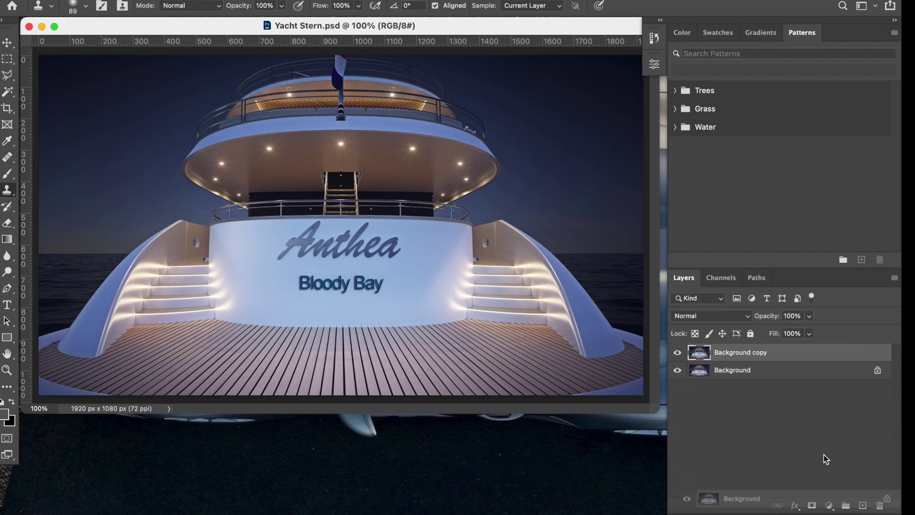
pyautogui.click(678, 371)
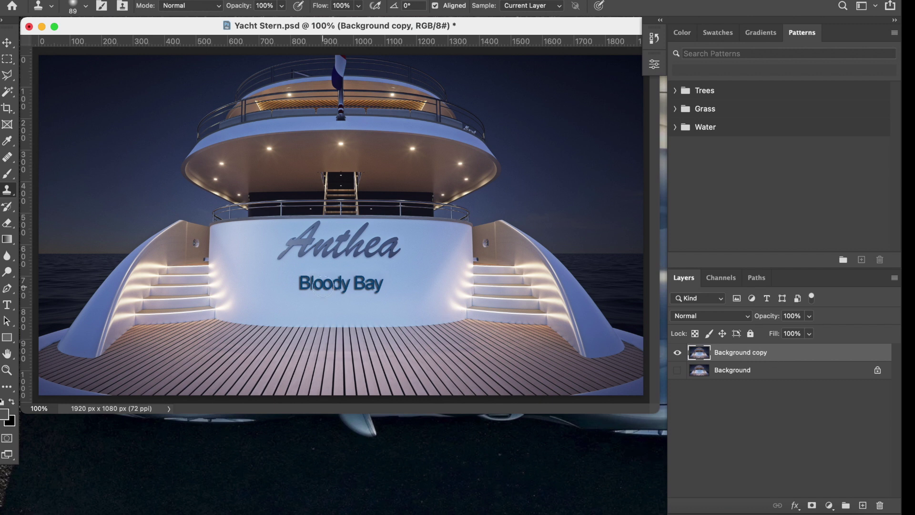
# - Clone clean hull surface over the left part of the letter "A" in the "Anthea" name on the stern
pyautogui.keyDown('alt'); pyautogui.click(272, 286); pyautogui.keyUp('alt')
pyautogui.moveTo(279, 257); pyautogui.dragTo(291, 251)
pyautogui.click(278, 258)
pyautogui.click(282, 255)
pyautogui.click(286, 251)
pyautogui.keyDown('alt'); pyautogui.click(272, 271); pyautogui.keyUp('alt')
pyautogui.click(291, 243)
pyautogui.click(291, 244)
pyautogui.click(298, 245)
pyautogui.click(296, 254)
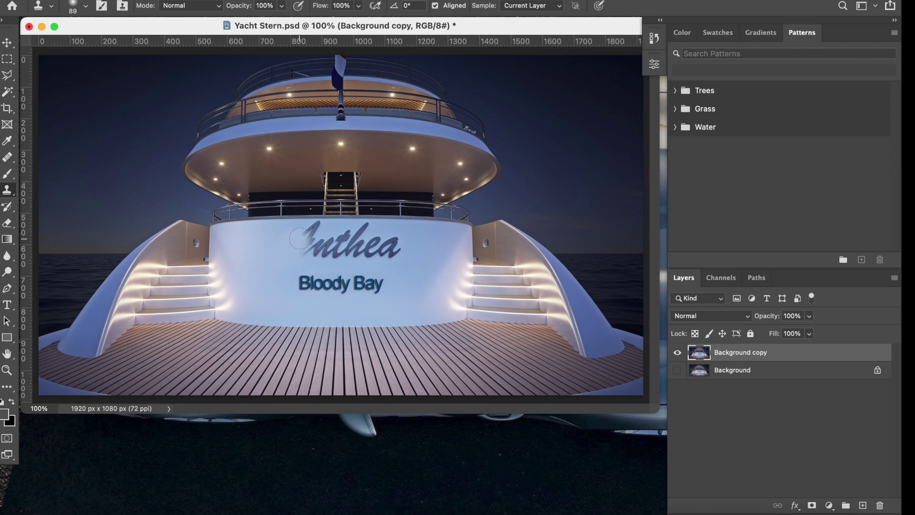
# - Clone nearby hull surface over the rest of the "A" and the "n" of the yacht name
pyautogui.click(300, 237)
pyautogui.keyDown('alt'); pyautogui.click(281, 263); pyautogui.keyUp('alt')
pyautogui.click(297, 256)
pyautogui.moveTo(310, 251)
pyautogui.mouseDown()
pyautogui.moveTo(321, 250)
pyautogui.moveTo(308, 251)
pyautogui.mouseUp()
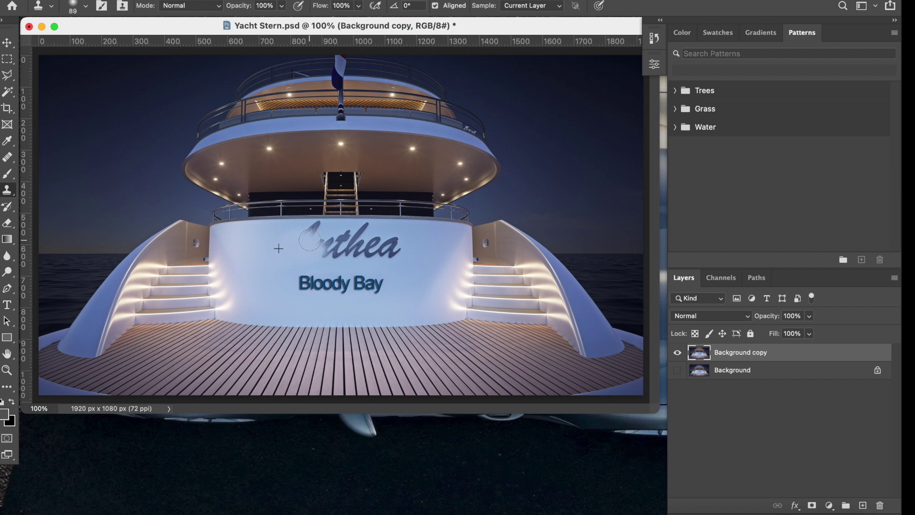
pyautogui.moveTo(311, 240); pyautogui.dragTo(316, 241)
pyautogui.keyDown('alt'); pyautogui.click(271, 246); pyautogui.keyUp('alt')
pyautogui.click(330, 249)
pyautogui.moveTo(331, 249)
pyautogui.mouseDown()
pyautogui.moveTo(326, 256)
pyautogui.moveTo(329, 245)
pyautogui.mouseUp()
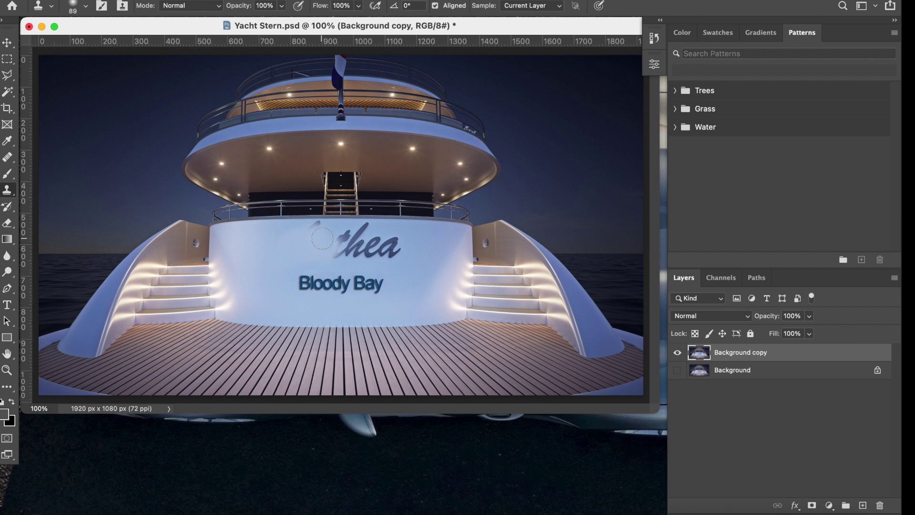
# - Undo the last clone stroke, resample clean hull beside the name, and clone out the letters "thea"
pyautogui.keyDown('alt'); pyautogui.click(299, 274); pyautogui.keyUp('alt')
pyautogui.press('super+z')
pyautogui.keyDown('alt'); pyautogui.click(275, 266); pyautogui.keyUp('alt')
pyautogui.moveTo(342, 254)
pyautogui.mouseDown()
pyautogui.moveTo(351, 234)
pyautogui.moveTo(392, 248)
pyautogui.moveTo(380, 252)
pyautogui.moveTo(394, 242)
pyautogui.mouseUp()
pyautogui.moveTo(382, 251); pyautogui.dragTo(358, 248)
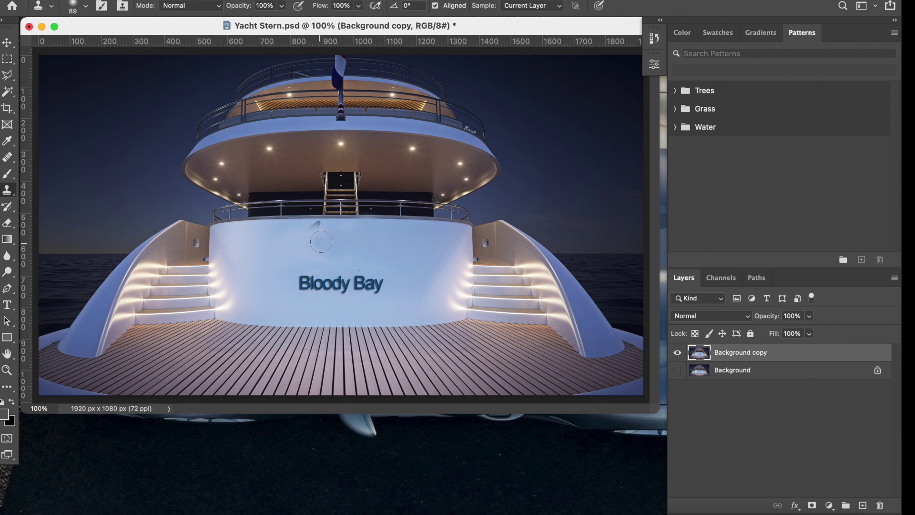
# - Clone out the leftover tip of the "A" just below the stern's upper edge, undoing the unsatisfactory strokes
pyautogui.moveTo(313, 232); pyautogui.dragTo(318, 232)
pyautogui.press('super+z')
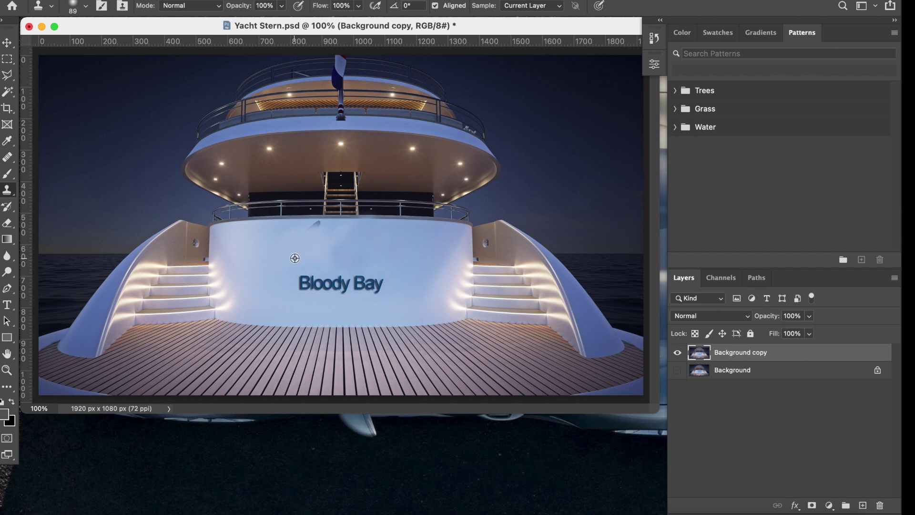
pyautogui.click(339, 240)
pyautogui.moveTo(316, 226); pyautogui.dragTo(319, 221)
pyautogui.press('super+z')
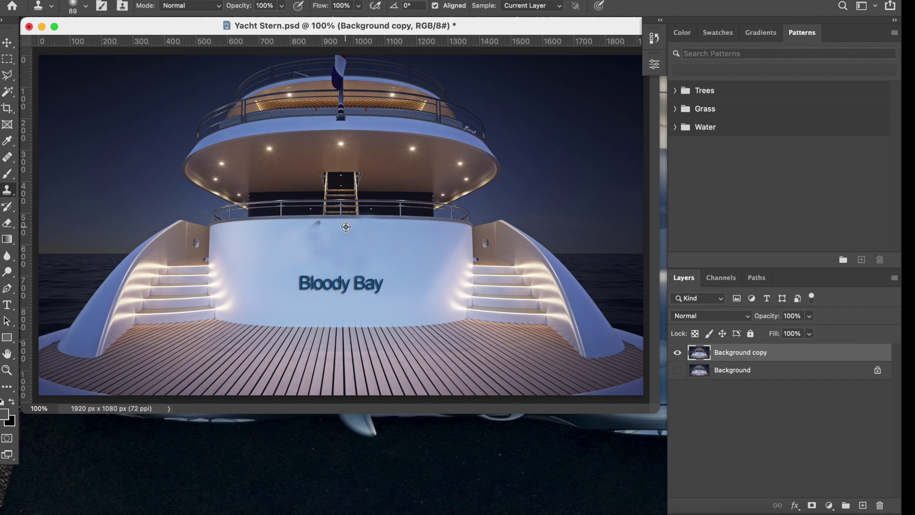
pyautogui.click(318, 224)
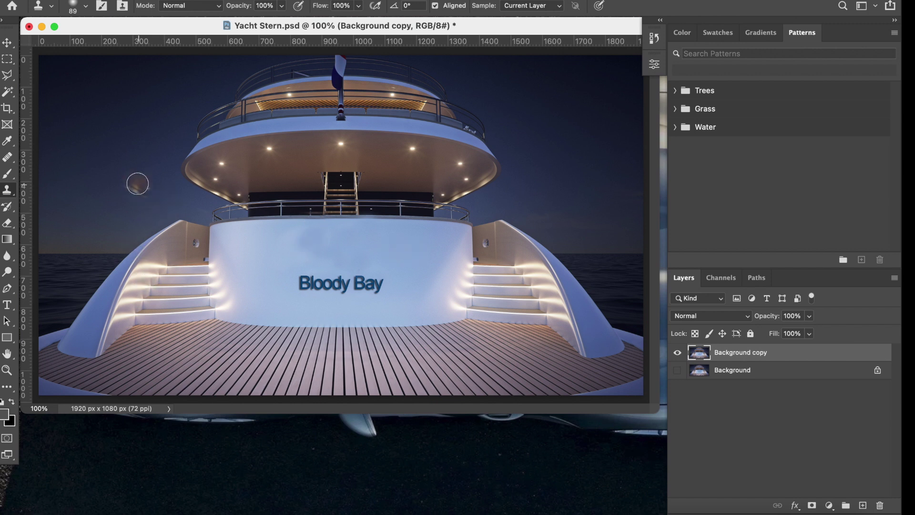
# - Add the text "eSysman" in Arial on the cleaned stern above "Bloody Bay"
pyautogui.click(7, 42)
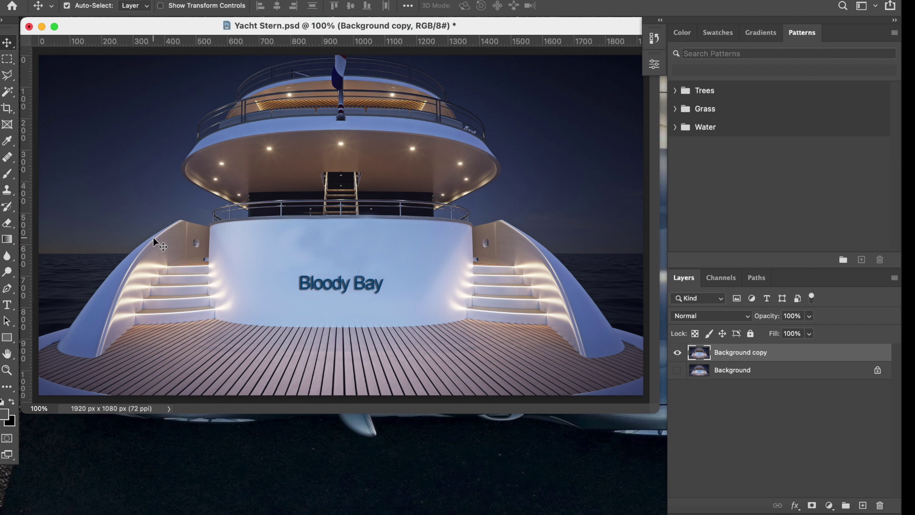
pyautogui.click(8, 306)
pyautogui.click(244, 248)
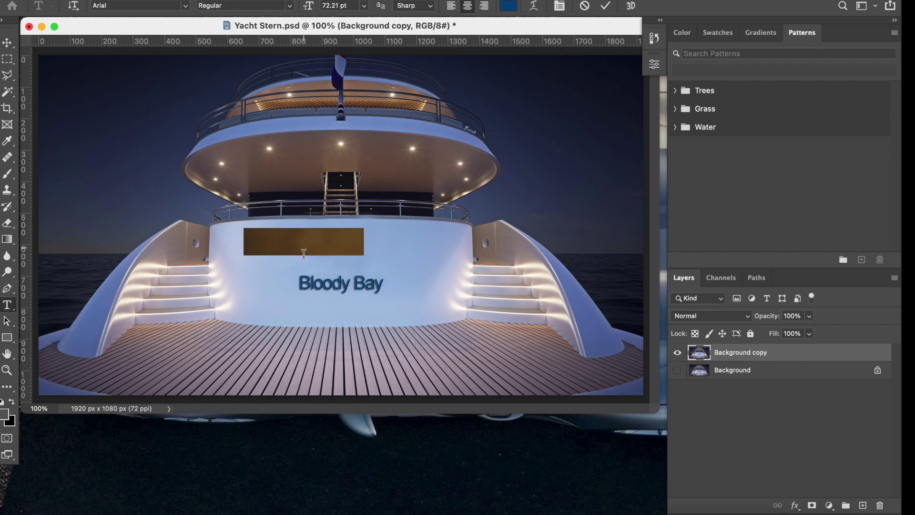
pyautogui.write('eSysman')
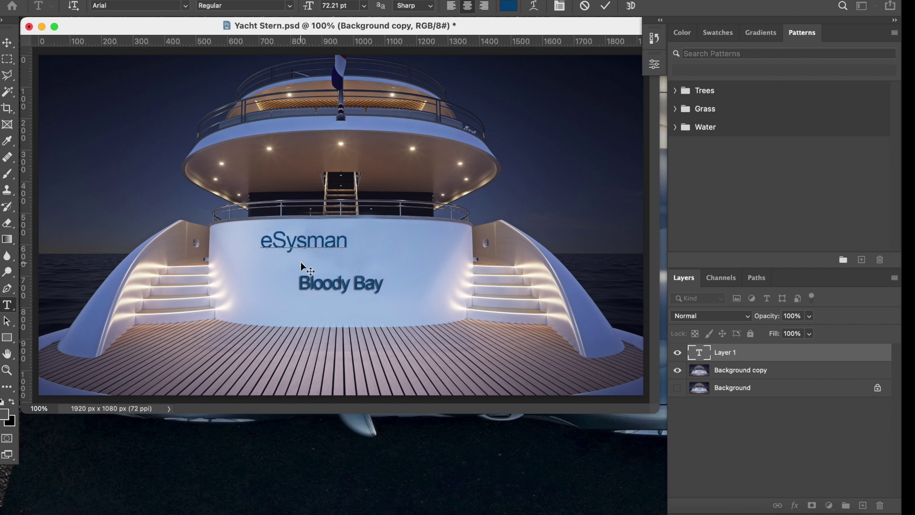
pyautogui.click(7, 43)
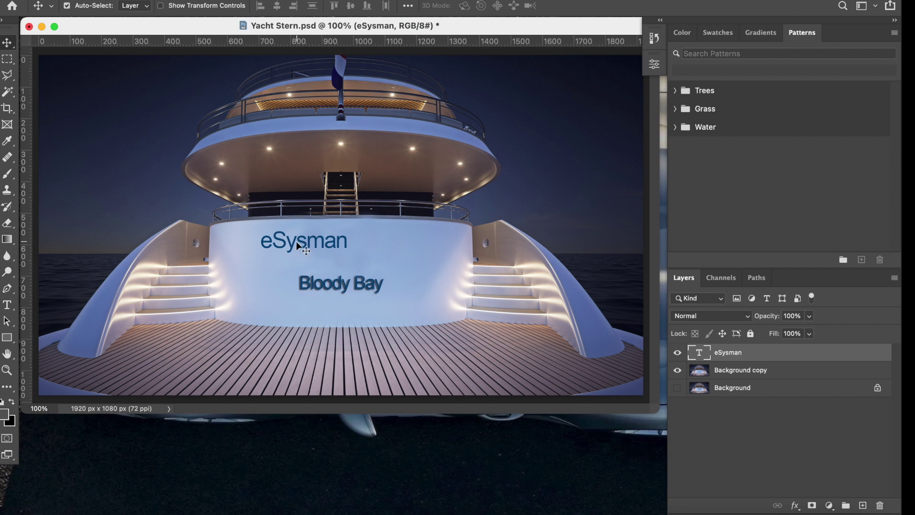
# - Centre the eSysman text above "Bloody Bay" at X 960 px and scale it to about 105.4%
pyautogui.moveTo(303, 249); pyautogui.dragTo(332, 258)
pyautogui.hotkey('ctrl', 't')
pyautogui.moveTo(385, 238); pyautogui.dragTo(356, 254)
pyautogui.press('Return')
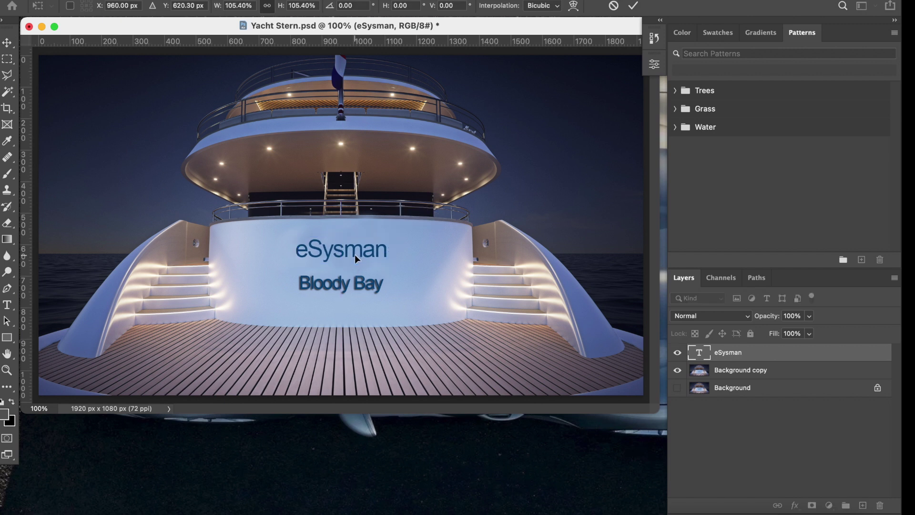
# - Change the font of the eSysman text to Hemi Head Bold Italic
pyautogui.press('t')
pyautogui.doubleClick(344, 250)
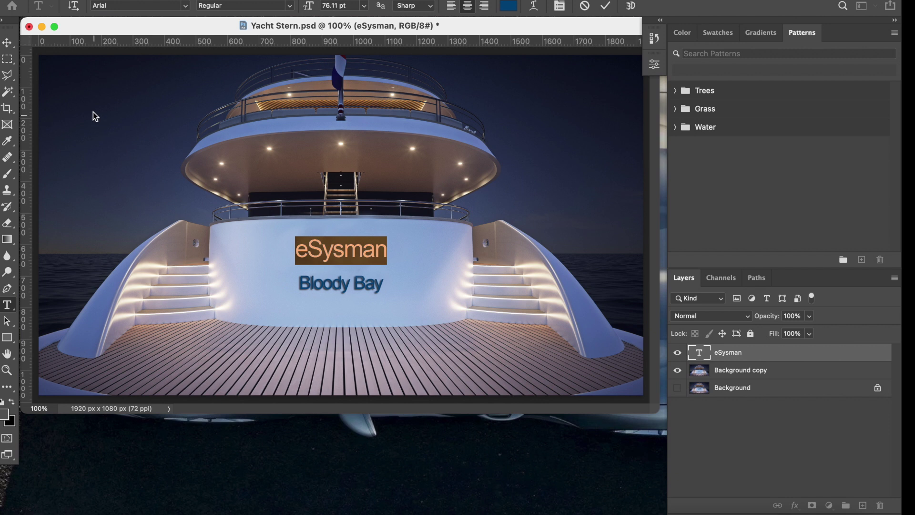
pyautogui.click(129, 5)
pyautogui.write('hemi')
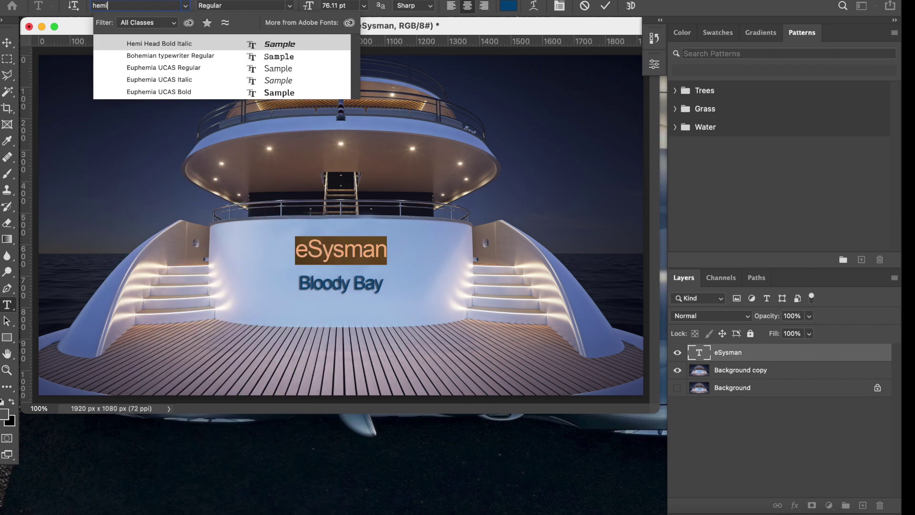
pyautogui.press('Return')
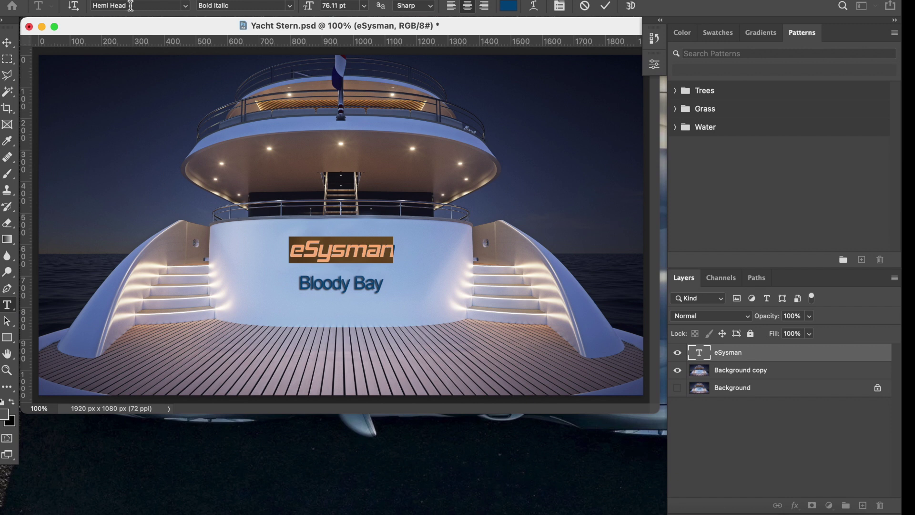
pyautogui.click(7, 42)
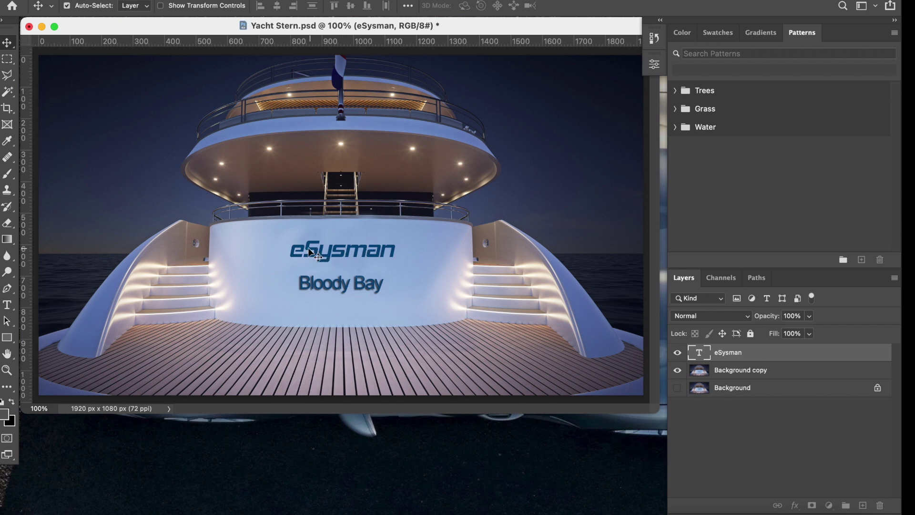
pyautogui.click(7, 307)
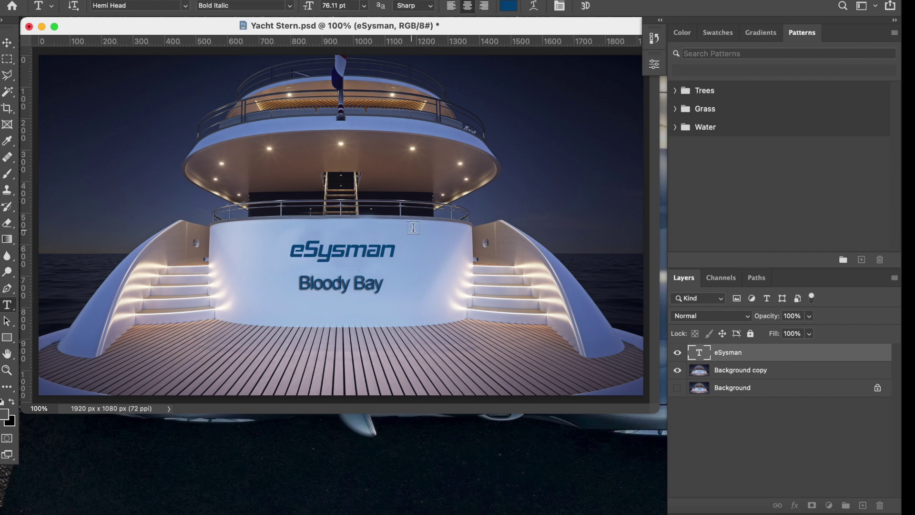
pyautogui.click(359, 244)
pyautogui.doubleClick(359, 244)
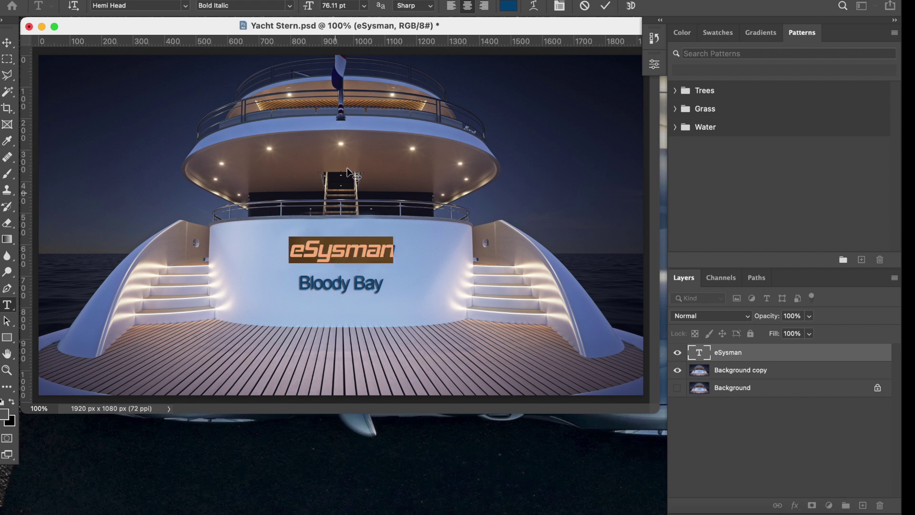
pyautogui.click(364, 6)
pyautogui.click(366, 7)
# - Scale the eSysman text to about 115.3% and again to about 103.7%, centring it horizontally at X 960 px
pyautogui.click(7, 43)
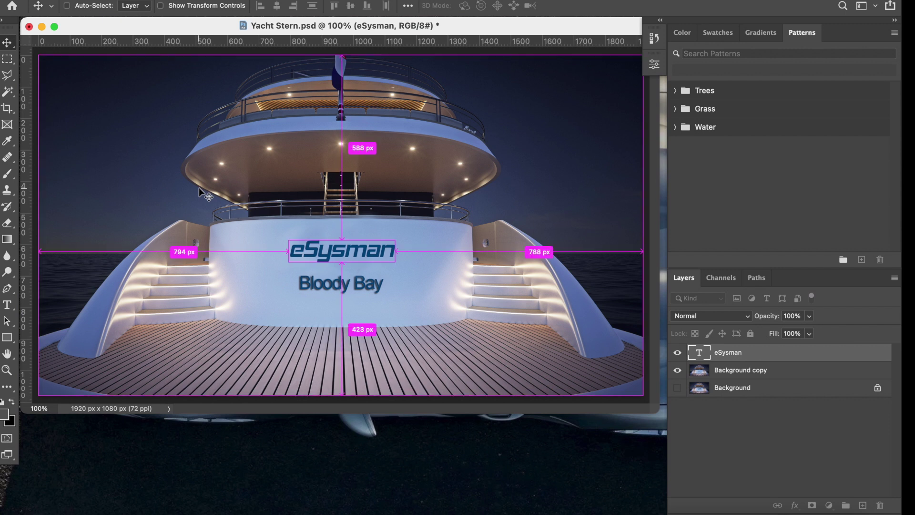
pyautogui.press('super+t')
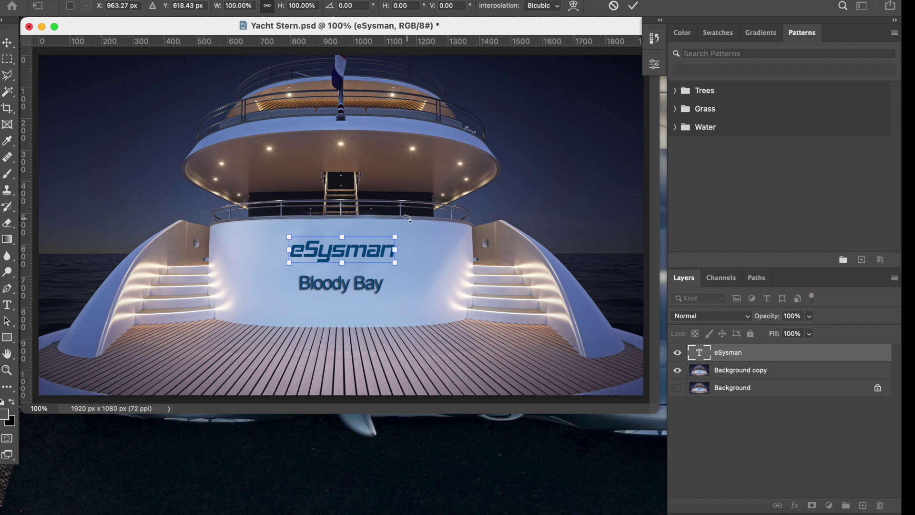
pyautogui.moveTo(395, 236); pyautogui.dragTo(372, 254)
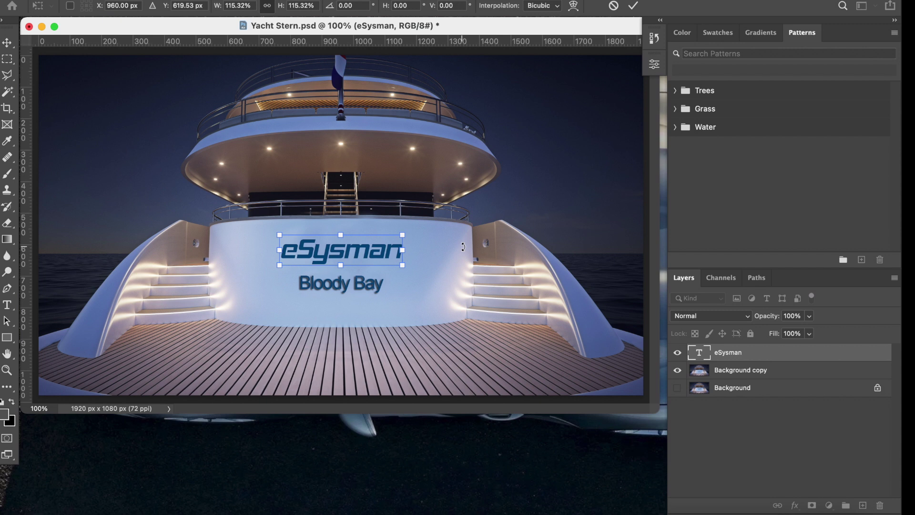
pyautogui.press('Return')
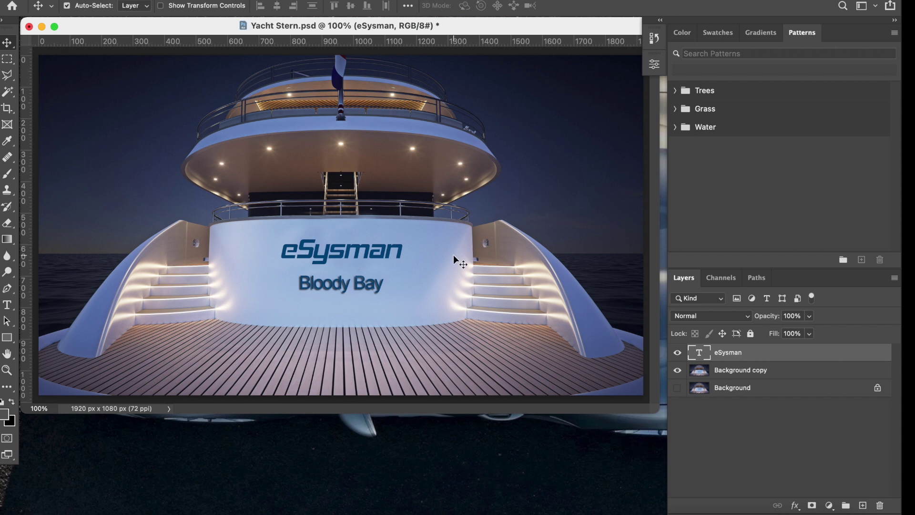
pyautogui.press('super+t')
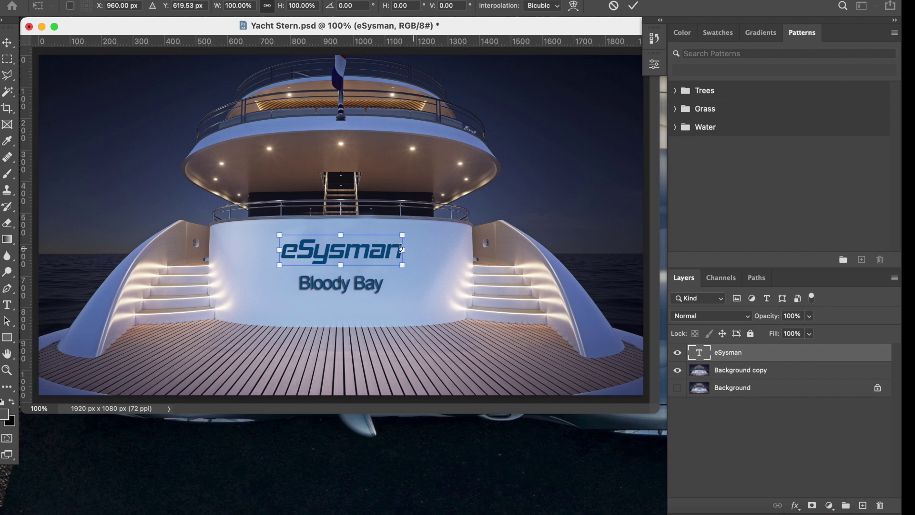
pyautogui.moveTo(404, 233); pyautogui.dragTo(364, 250)
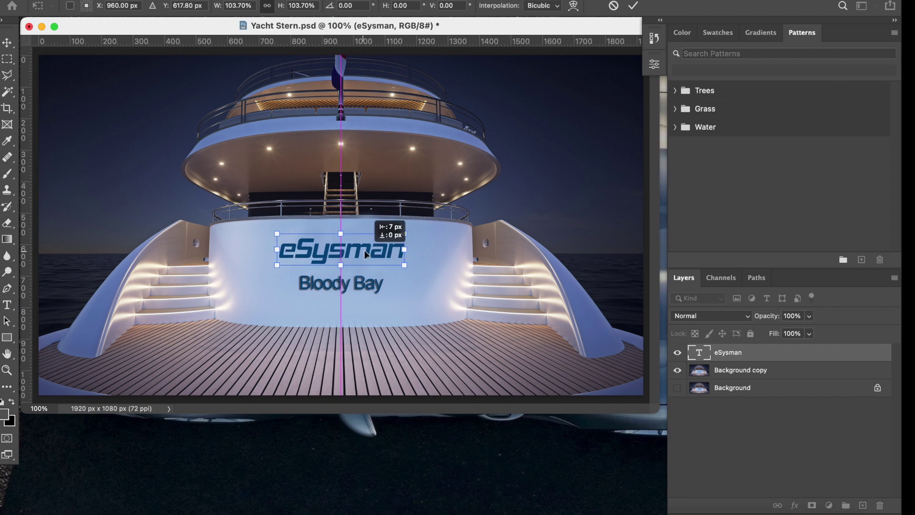
pyautogui.press('Return')
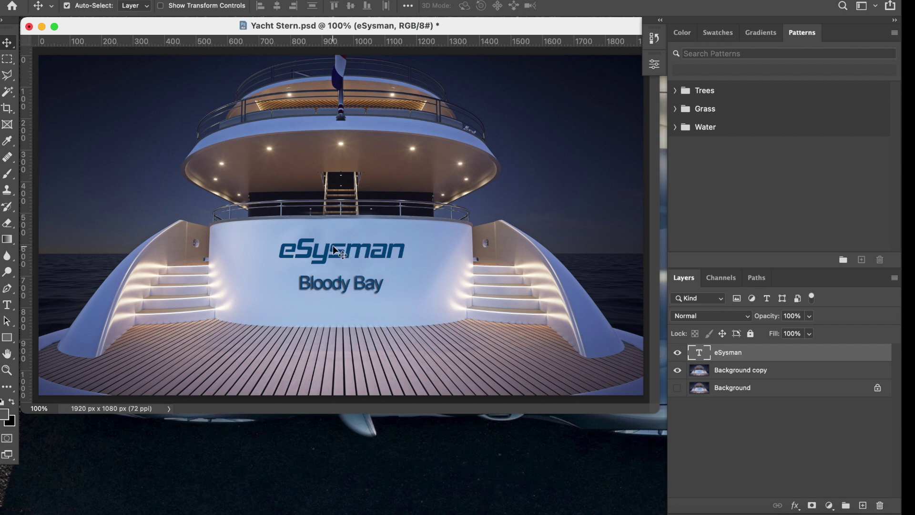
pyautogui.rightClick(788, 358)
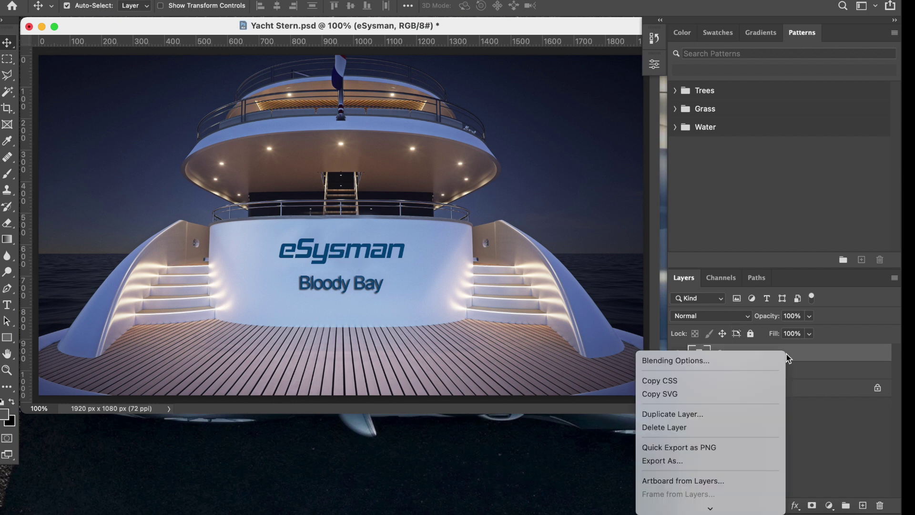
pyautogui.click(803, 358)
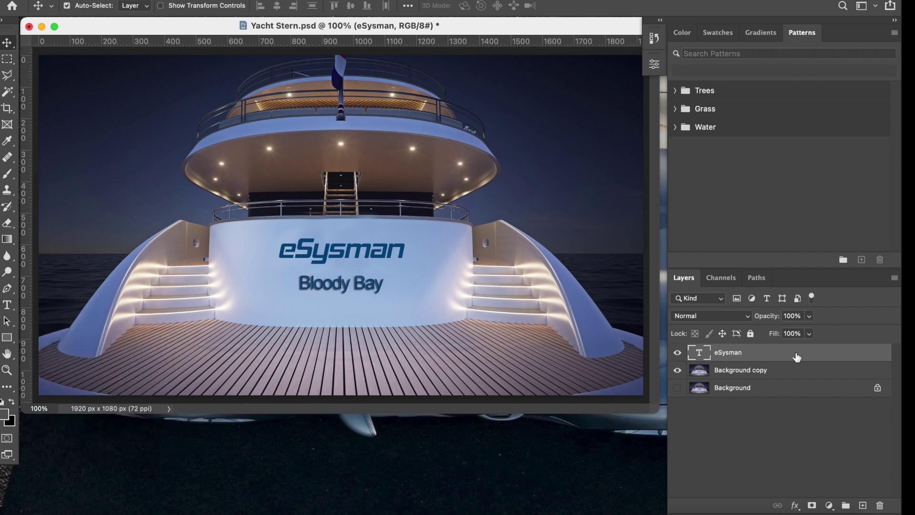
# - Add a drop shadow effect to the eSysman text layer
pyautogui.click(678, 353)
pyautogui.click(677, 353)
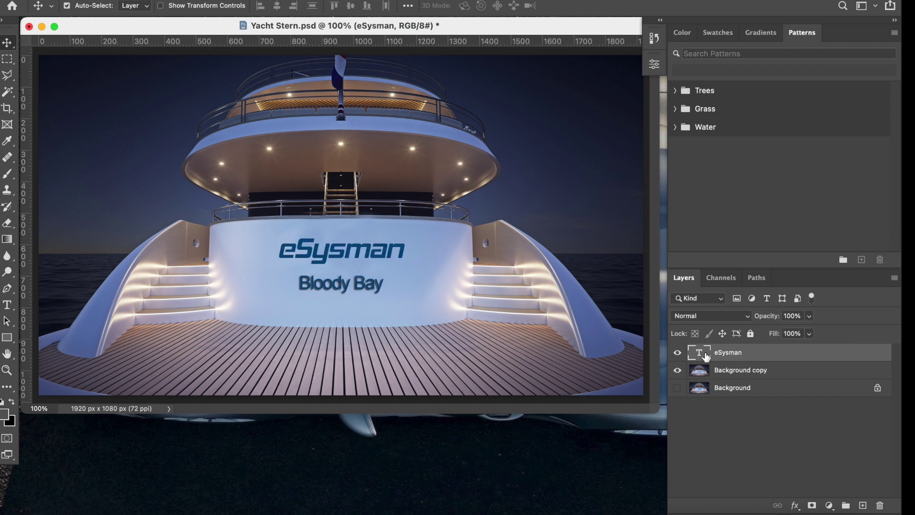
pyautogui.rightClick(794, 352)
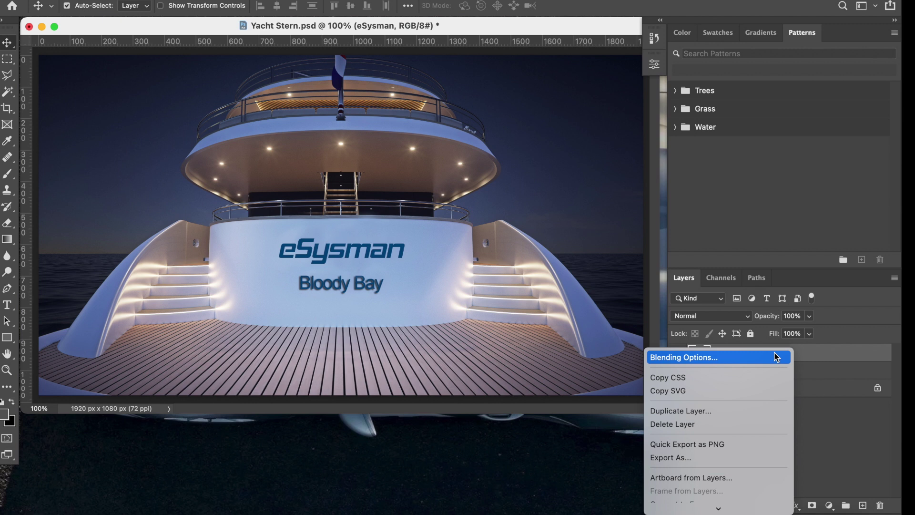
pyautogui.click(777, 356)
pyautogui.moveTo(686, 224); pyautogui.dragTo(677, 201)
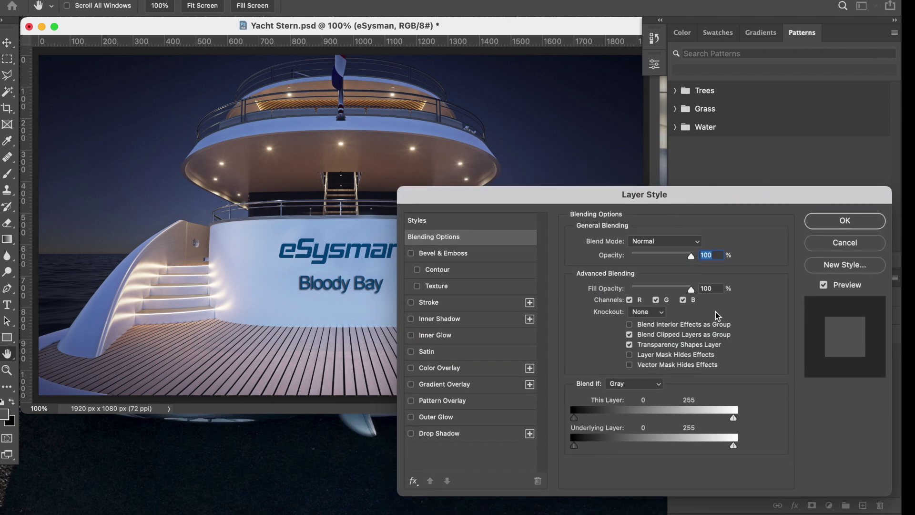
pyautogui.click(435, 434)
pyautogui.moveTo(468, 199); pyautogui.dragTo(520, 205)
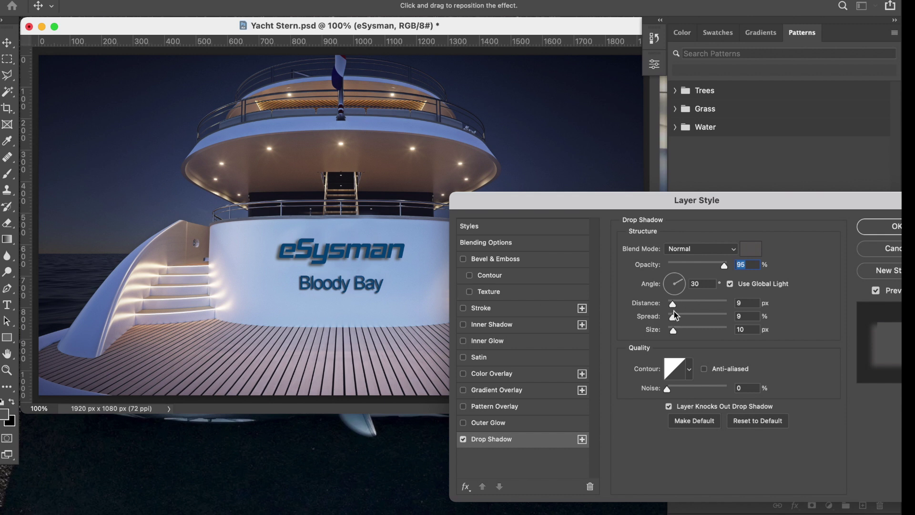
# - Set the eSysman drop shadow's distance to 10 px, spread to 18% and size to 7 px, and apply the layer style
pyautogui.moveTo(674, 307)
pyautogui.mouseDown()
pyautogui.moveTo(697, 308)
pyautogui.moveTo(673, 306)
pyautogui.mouseUp()
pyautogui.moveTo(674, 306); pyautogui.dragTo(673, 307)
pyautogui.click(674, 309)
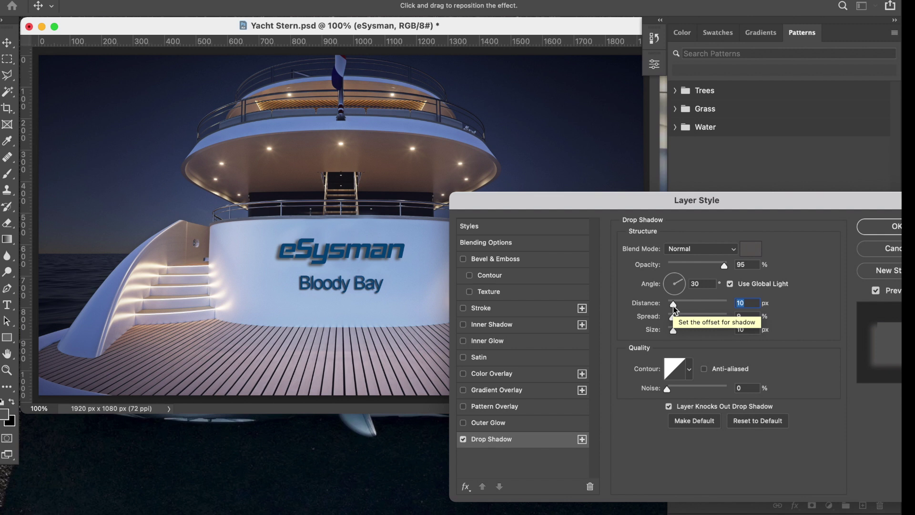
pyautogui.moveTo(673, 319)
pyautogui.mouseDown()
pyautogui.moveTo(685, 319)
pyautogui.moveTo(650, 321)
pyautogui.moveTo(678, 320)
pyautogui.moveTo(671, 333)
pyautogui.mouseUp()
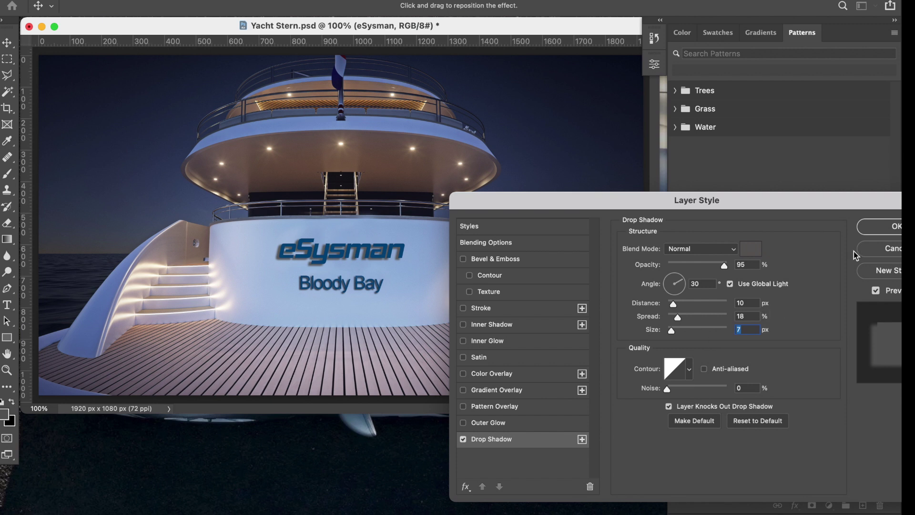
pyautogui.click(881, 230)
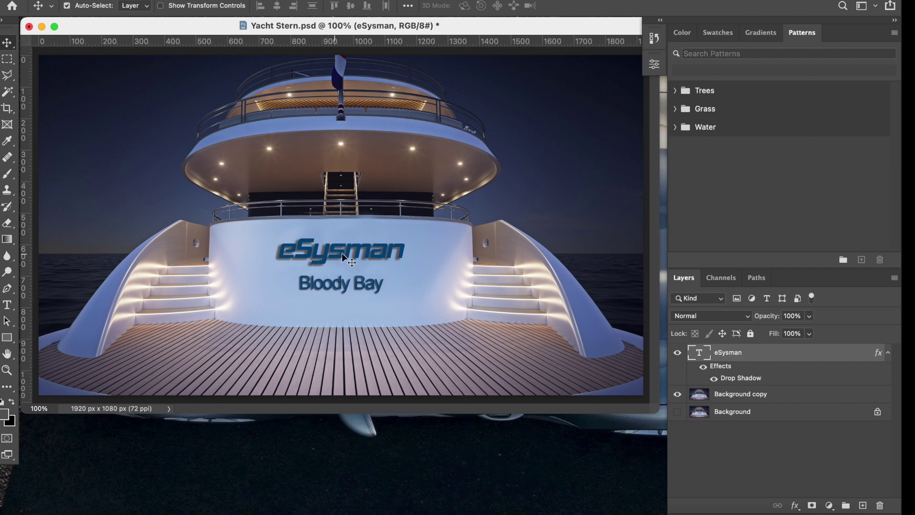
# - Change the colour of the eSysman text to dark grey
pyautogui.click(7, 305)
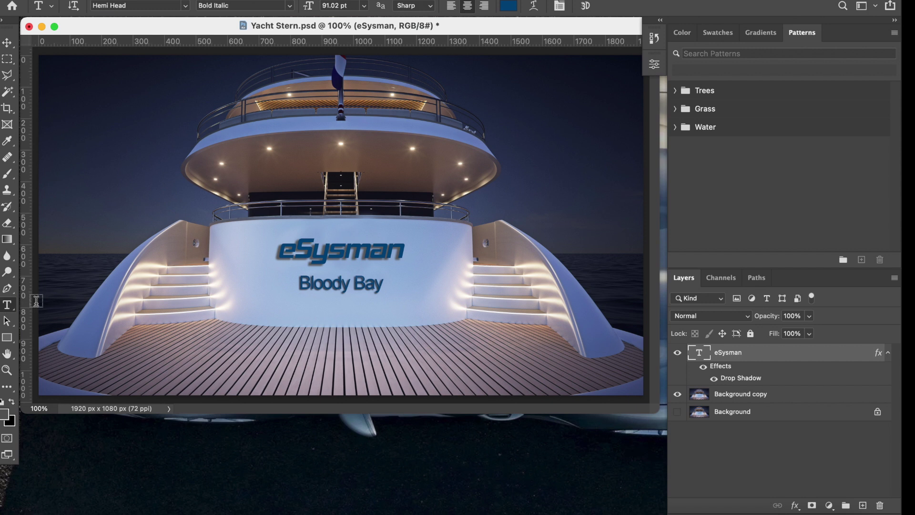
pyautogui.click(366, 255)
pyautogui.doubleClick(365, 256)
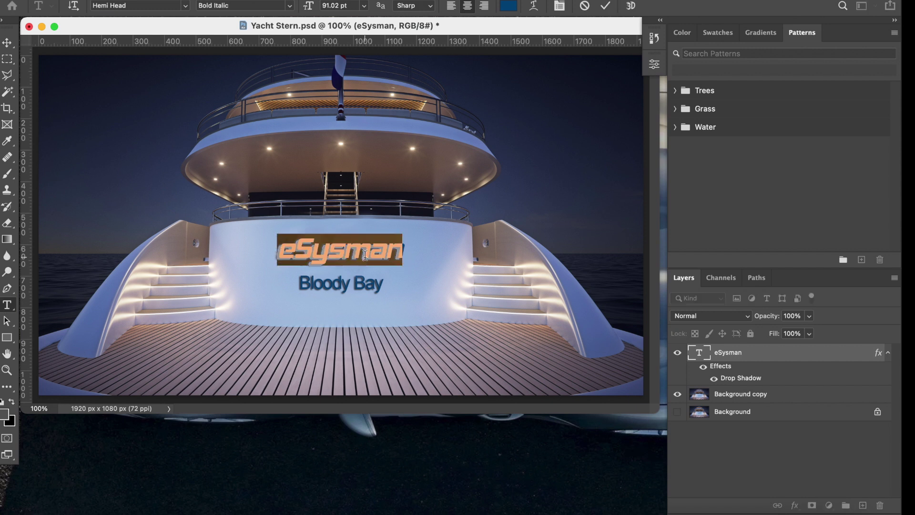
pyautogui.click(5, 415)
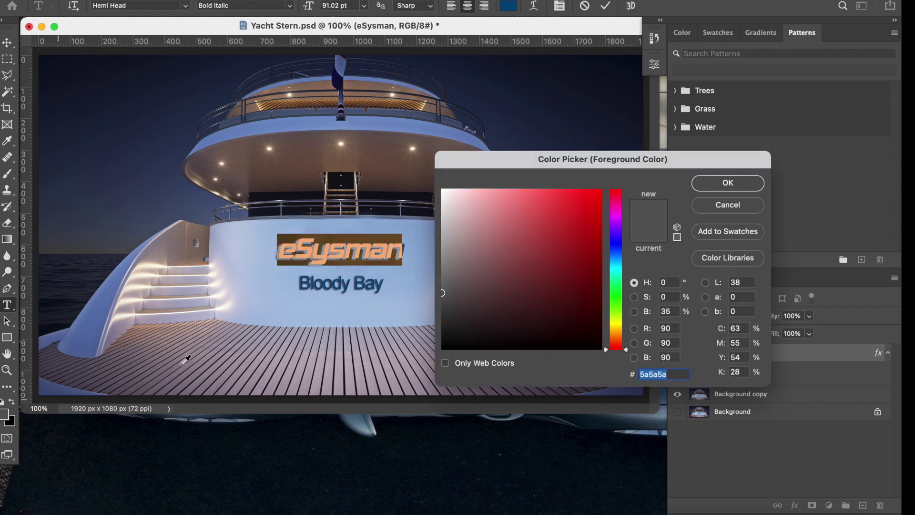
pyautogui.click(728, 183)
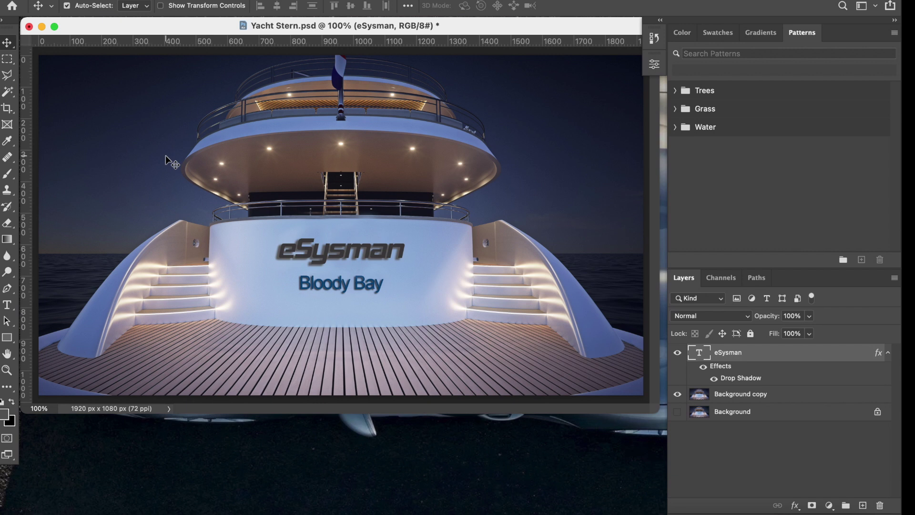
# - Set the eSysman text's font size to 111.5 pt and move the text slightly down on the stern
pyautogui.doubleClick(355, 252)
pyautogui.click(340, 10)
pyautogui.write('111')
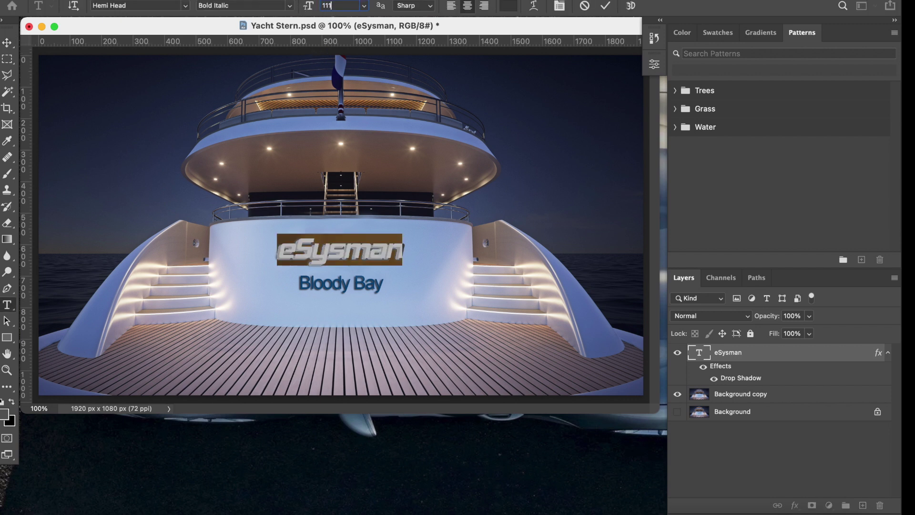
pyautogui.write('.5')
pyautogui.press('Return')
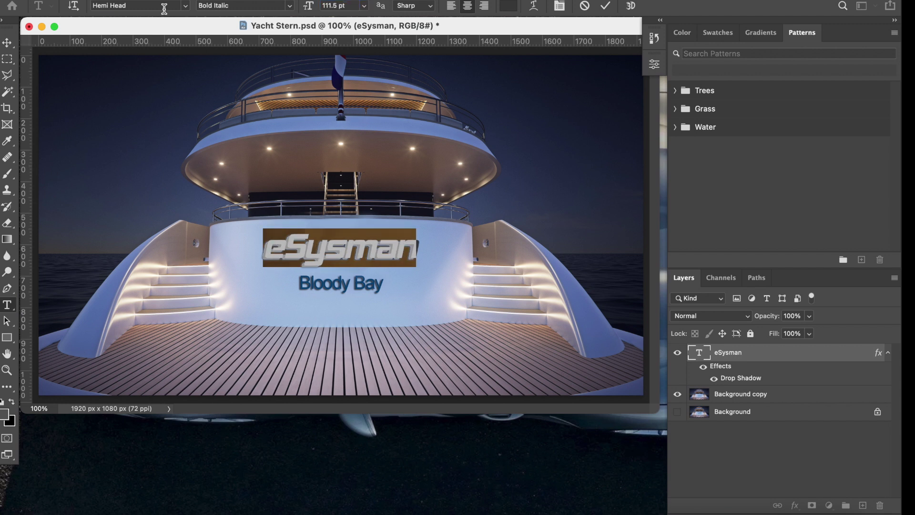
pyautogui.click(7, 43)
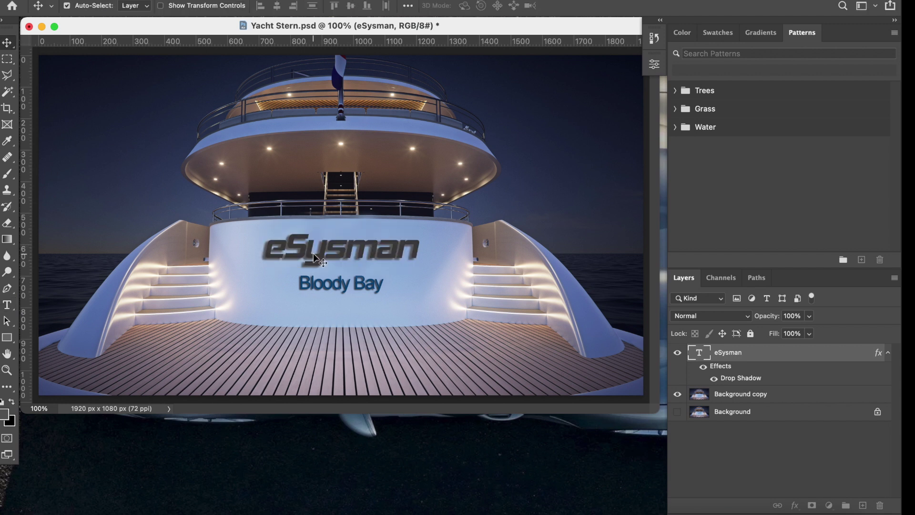
pyautogui.moveTo(323, 254); pyautogui.dragTo(322, 257)
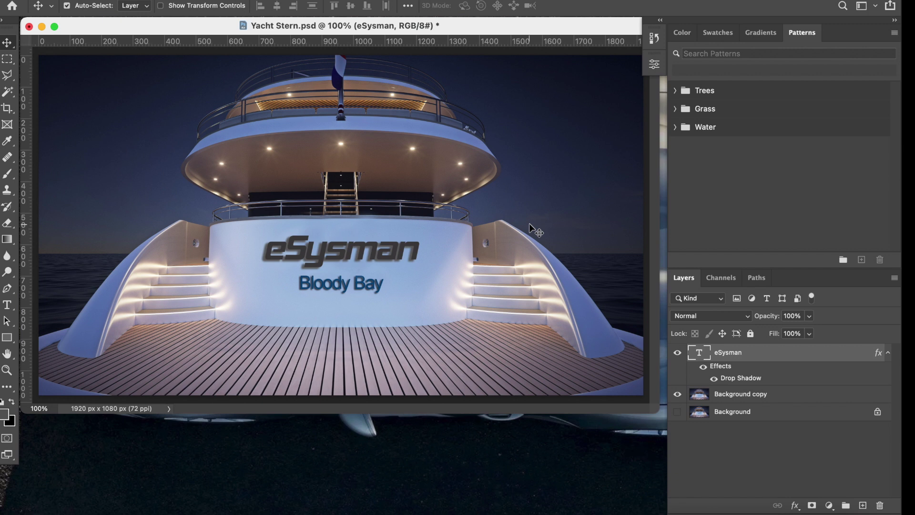
# - Save a JPEG copy as Yacht Stern.jpg in the Desktop's Yacht Stern folder, at Maximum quality 12 with the Baseline ("Standard") format
pyautogui.click(88, 0)
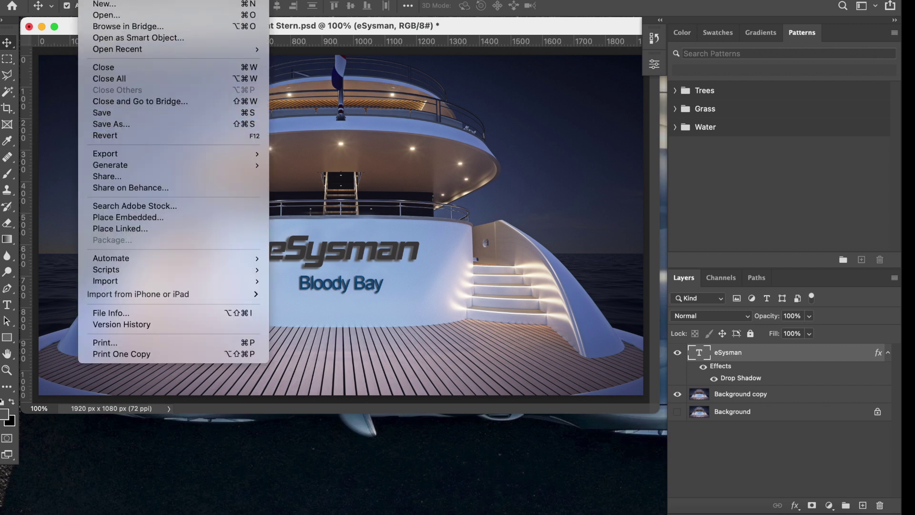
pyautogui.press('Escape')
pyautogui.click(67, 6)
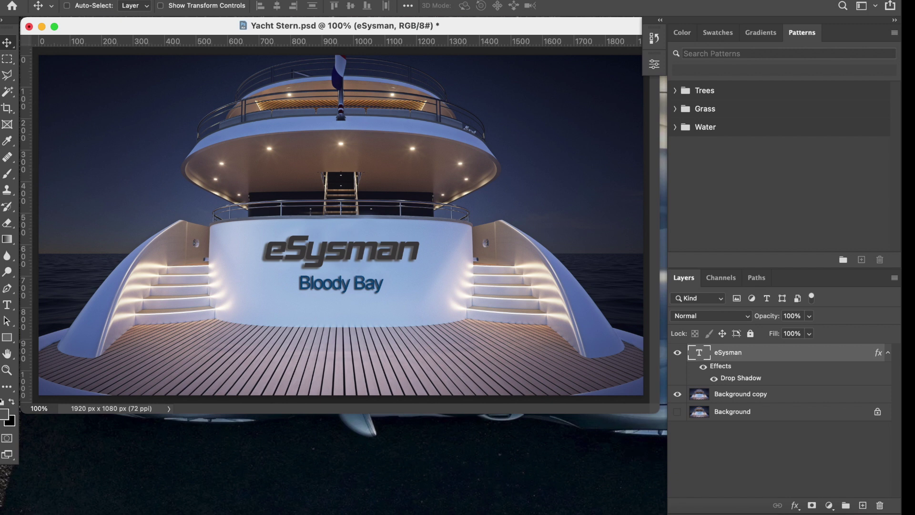
pyautogui.press('super+shift+s')
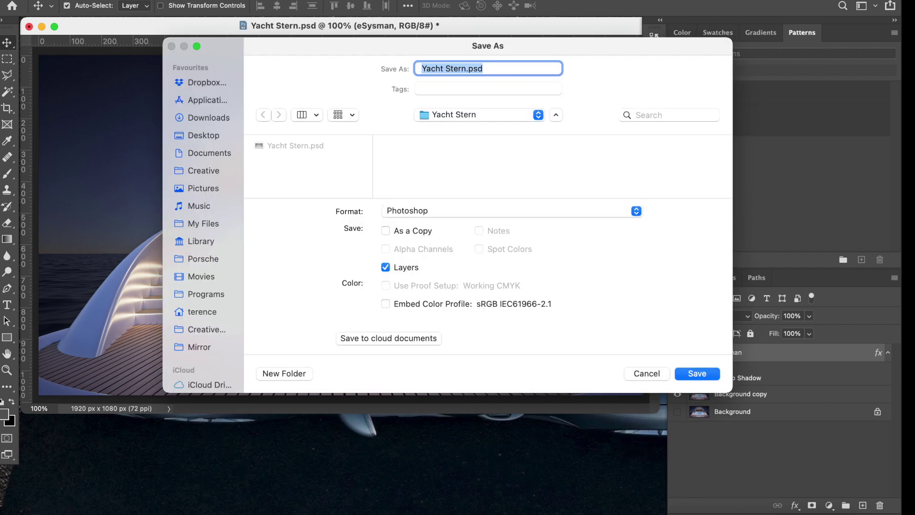
pyautogui.click(466, 71)
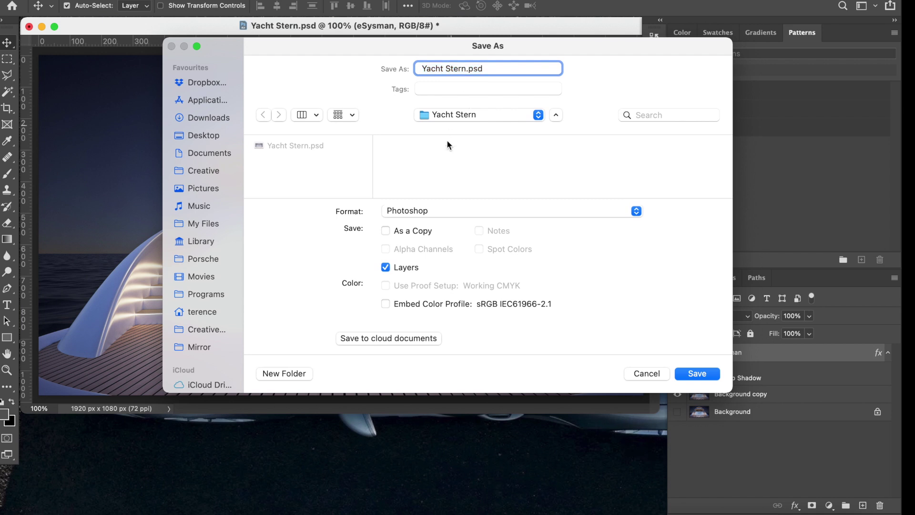
pyautogui.click(434, 211)
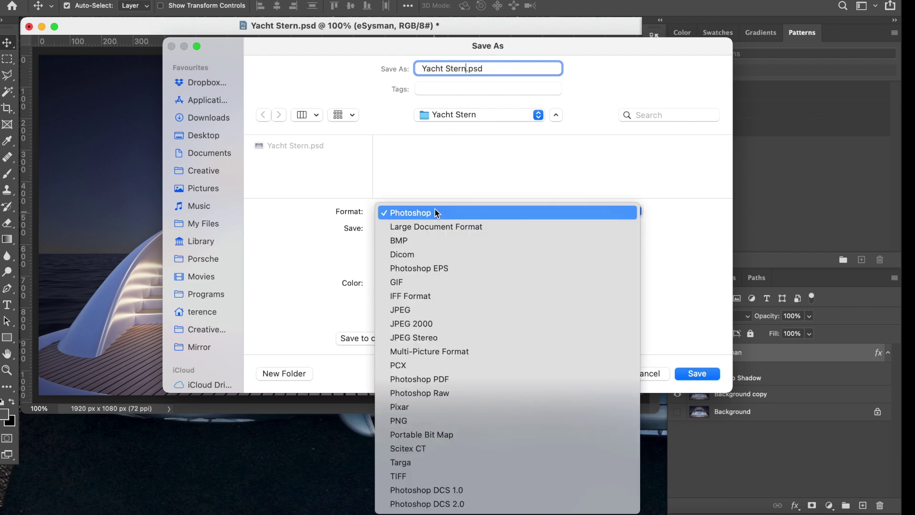
pyautogui.click(431, 311)
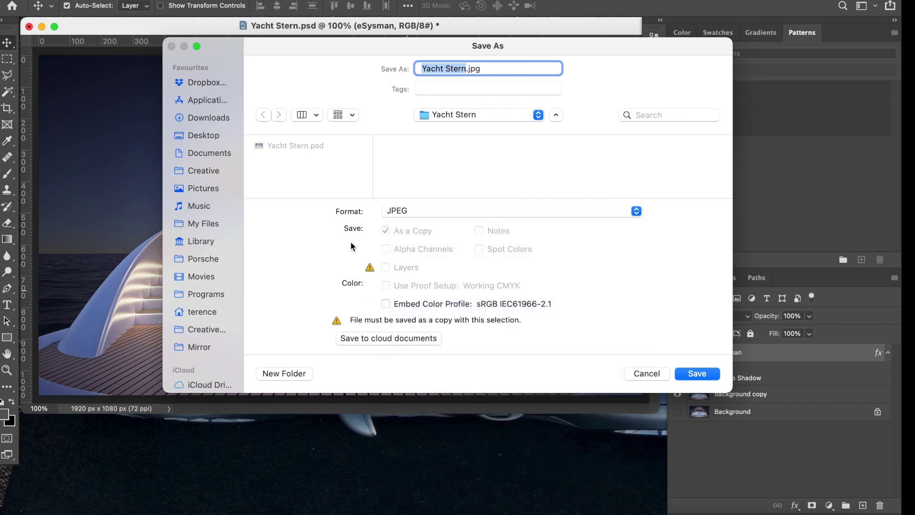
pyautogui.click(210, 136)
pyautogui.click(296, 145)
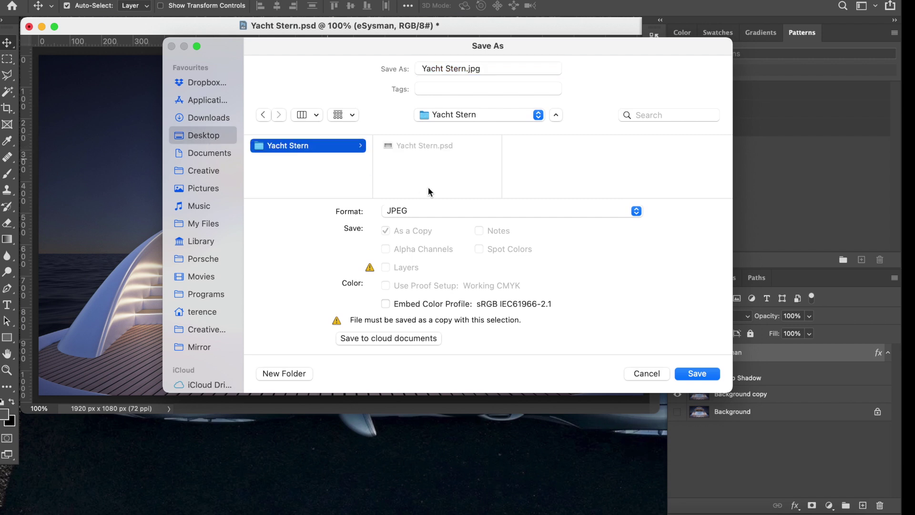
pyautogui.click(695, 374)
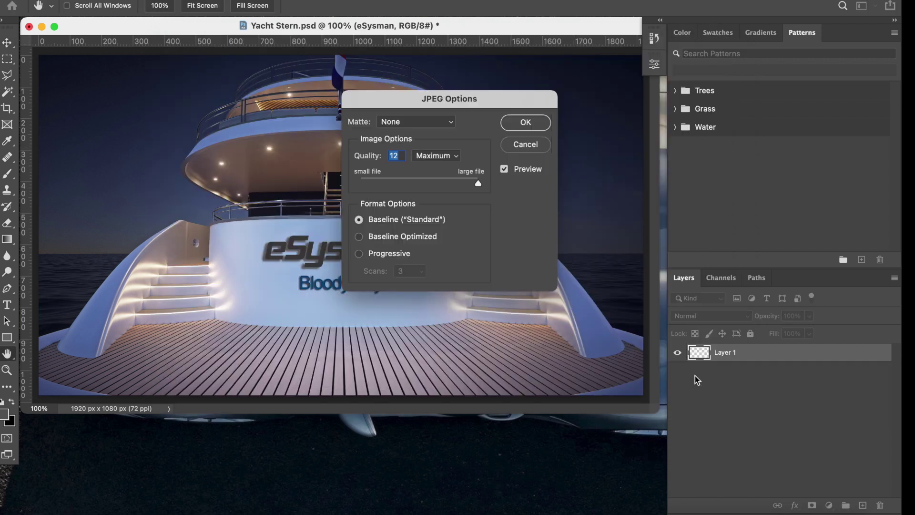
pyautogui.click(526, 125)
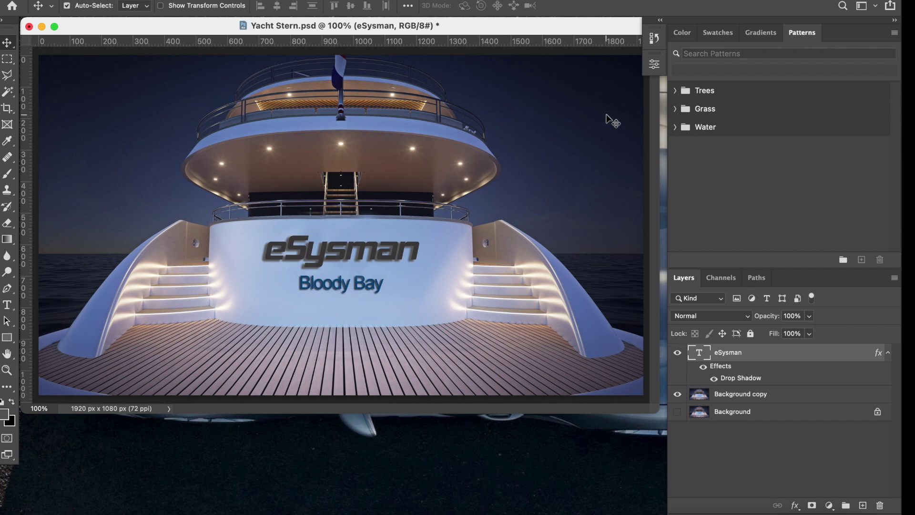
# - Collapse the effects list of the eSysman text layer and duplicate the layer
pyautogui.click(889, 355)
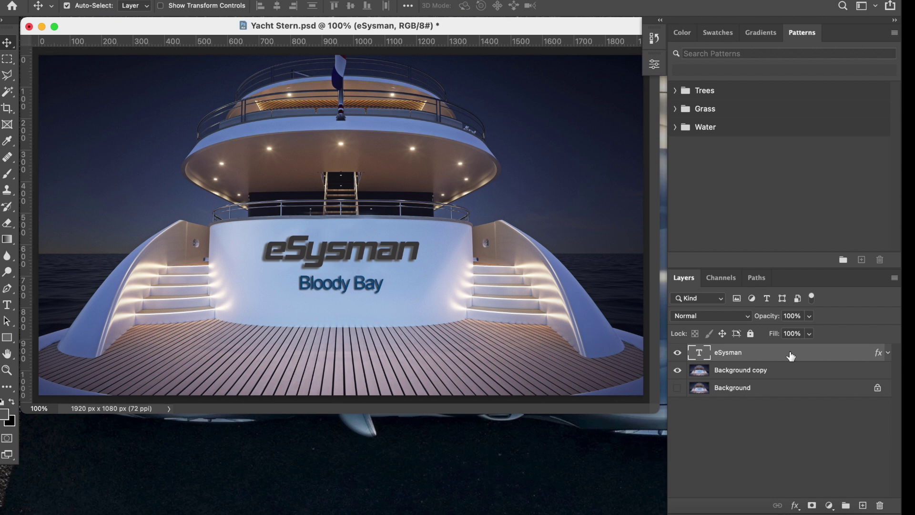
pyautogui.moveTo(791, 355); pyautogui.dragTo(864, 504)
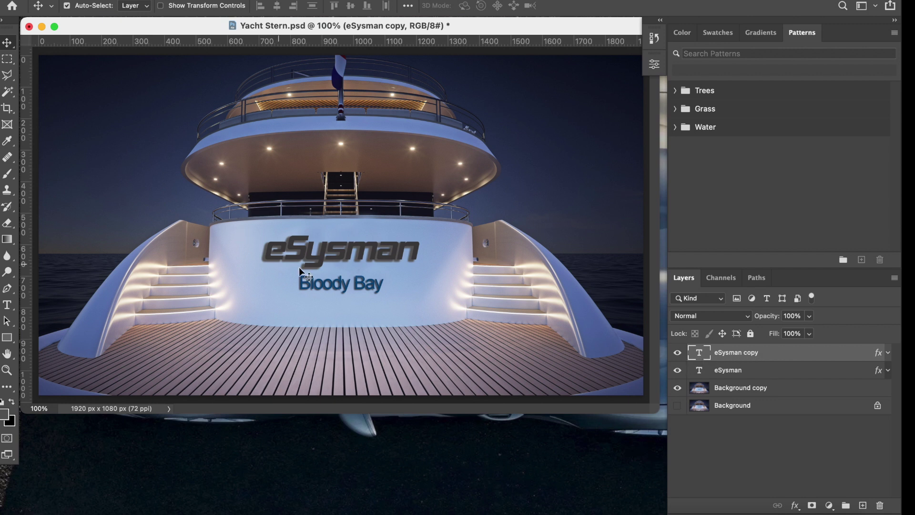
pyautogui.click(677, 352)
pyautogui.click(677, 353)
# - Change the eSysman copy's drop shadow to the cream colour #faf7e8 sampled from the stair lights, with 28% spread and 49 px size
pyautogui.rightClick(754, 355)
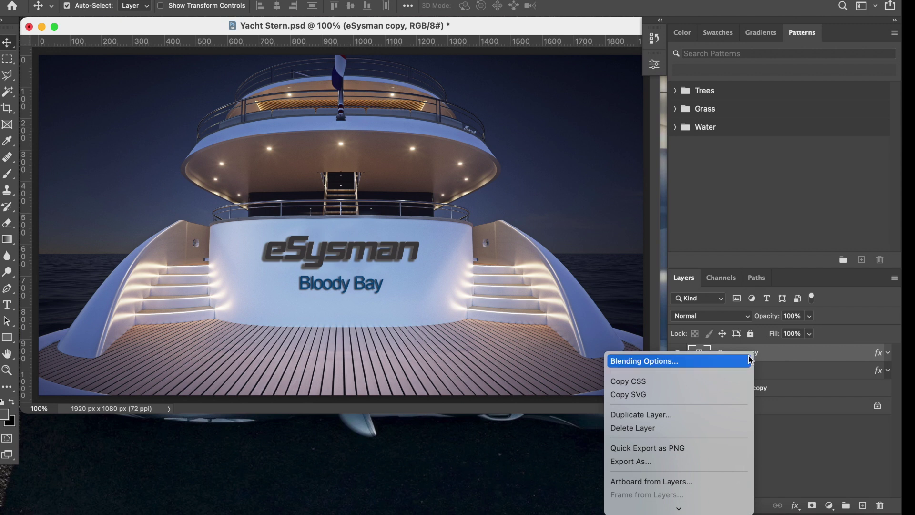
pyautogui.click(750, 361)
pyautogui.moveTo(581, 206); pyautogui.dragTo(733, 220)
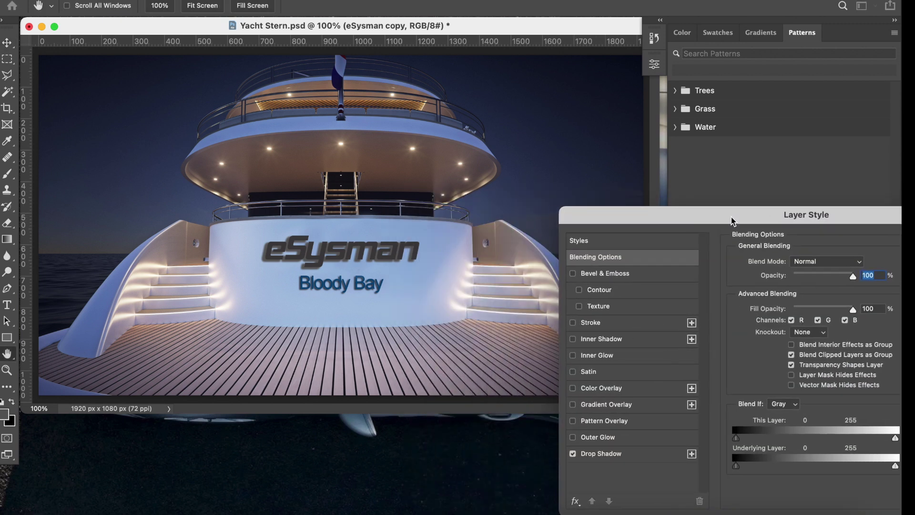
pyautogui.click(614, 455)
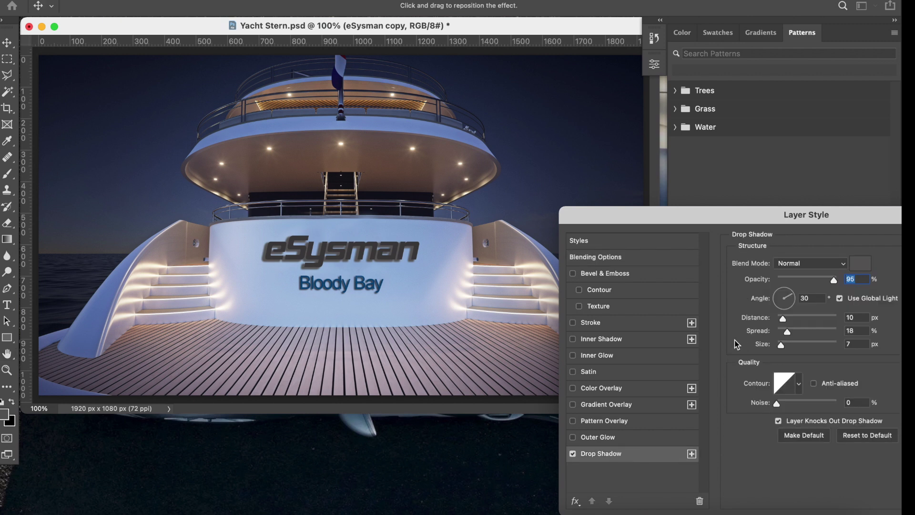
pyautogui.click(860, 267)
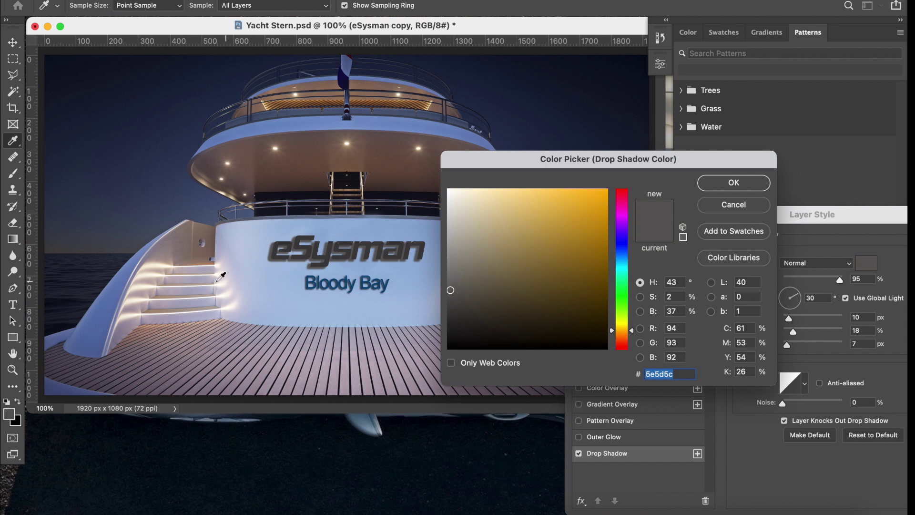
pyautogui.click(164, 264)
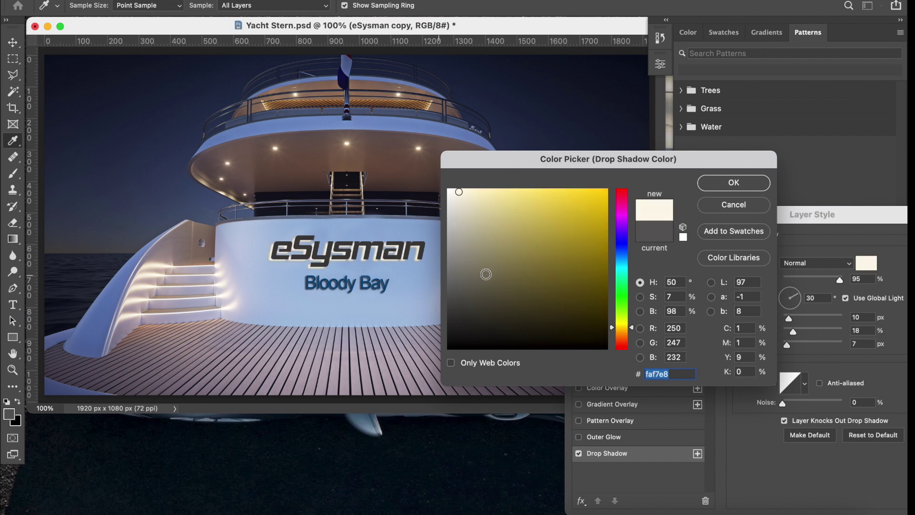
pyautogui.click(734, 183)
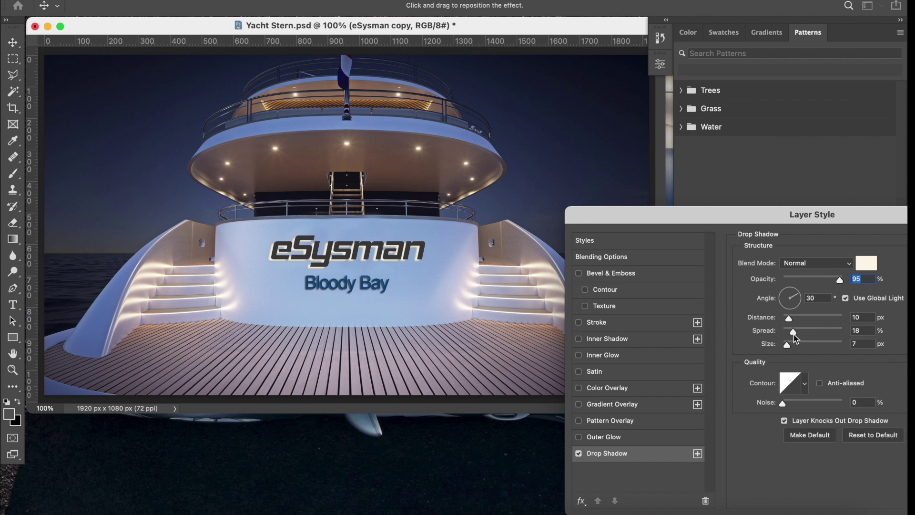
pyautogui.moveTo(794, 334)
pyautogui.mouseDown()
pyautogui.moveTo(813, 336)
pyautogui.moveTo(800, 334)
pyautogui.moveTo(792, 346)
pyautogui.mouseUp()
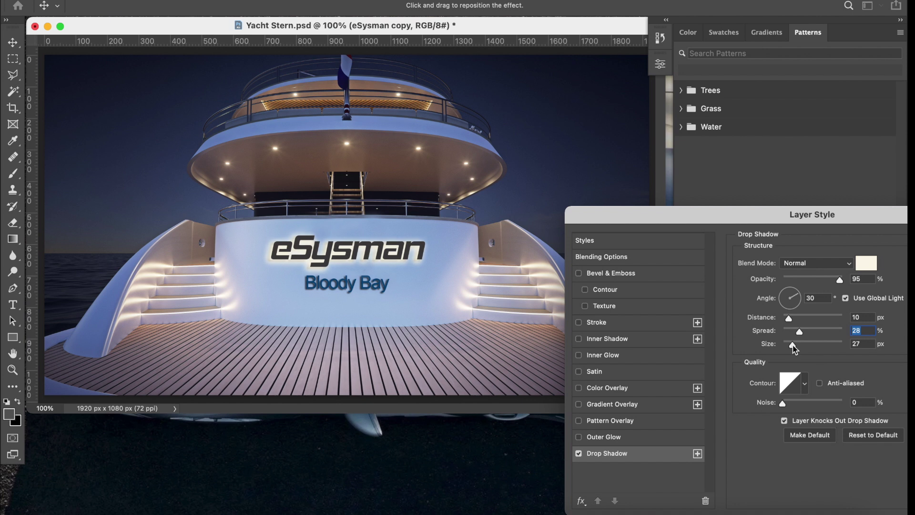
pyautogui.moveTo(794, 345); pyautogui.dragTo(797, 344)
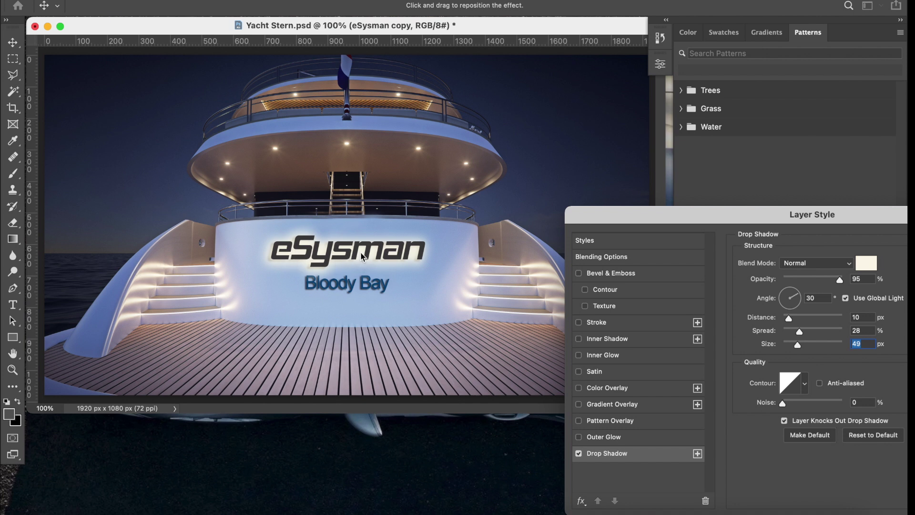
# - Add an Outer Glow to the eSysman copy layer in cream #fefaee sampled from the stair lights
pyautogui.click(614, 438)
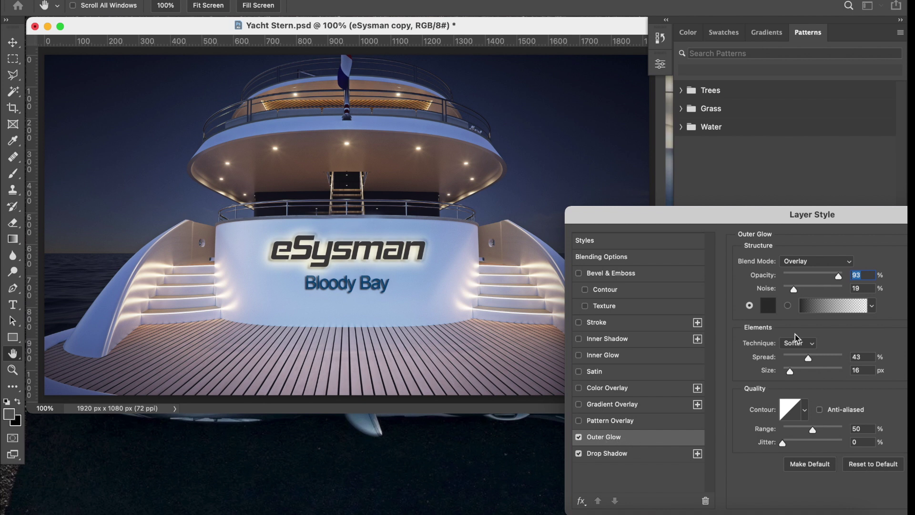
pyautogui.click(579, 439)
pyautogui.click(579, 439)
pyautogui.click(769, 305)
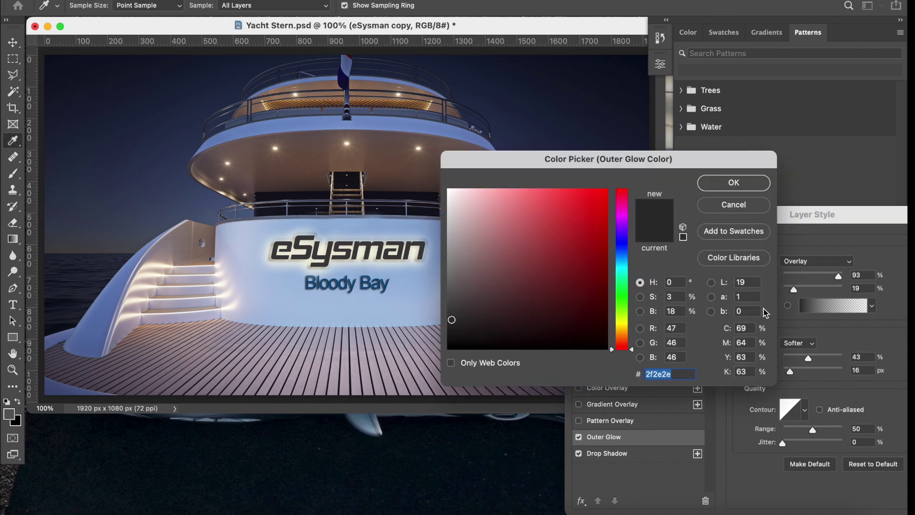
pyautogui.click(168, 259)
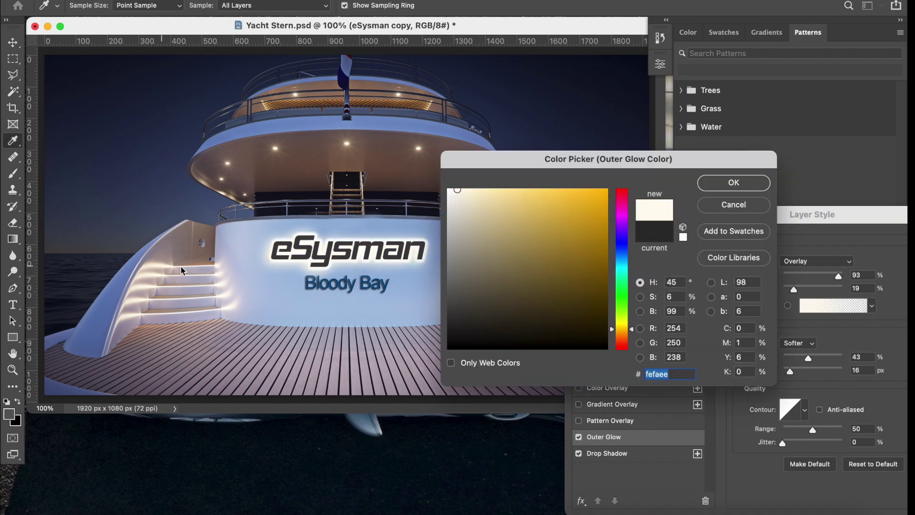
pyautogui.click(734, 183)
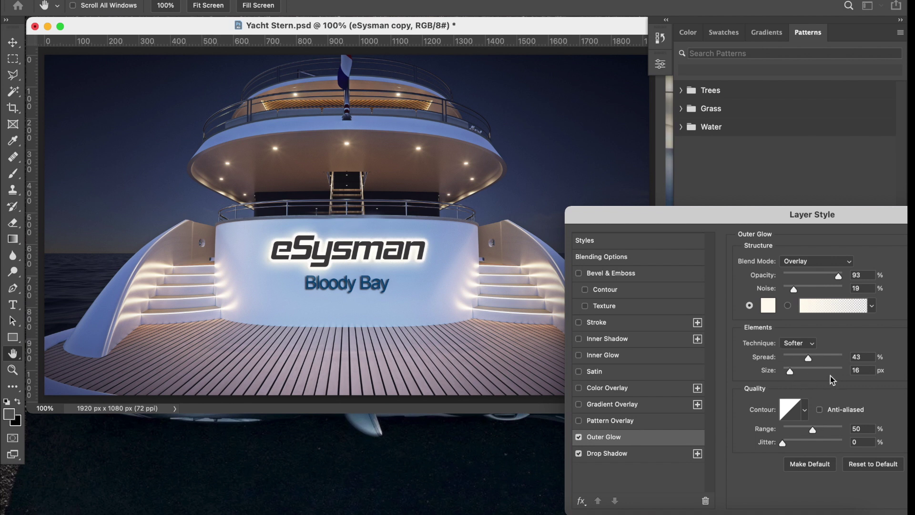
# - Set the outer glow's spread to 36% and size to 29 px, and apply the layer style
pyautogui.moveTo(809, 361)
pyautogui.mouseDown()
pyautogui.moveTo(788, 361)
pyautogui.moveTo(833, 362)
pyautogui.moveTo(805, 359)
pyautogui.mouseUp()
pyautogui.moveTo(789, 372); pyautogui.dragTo(793, 372)
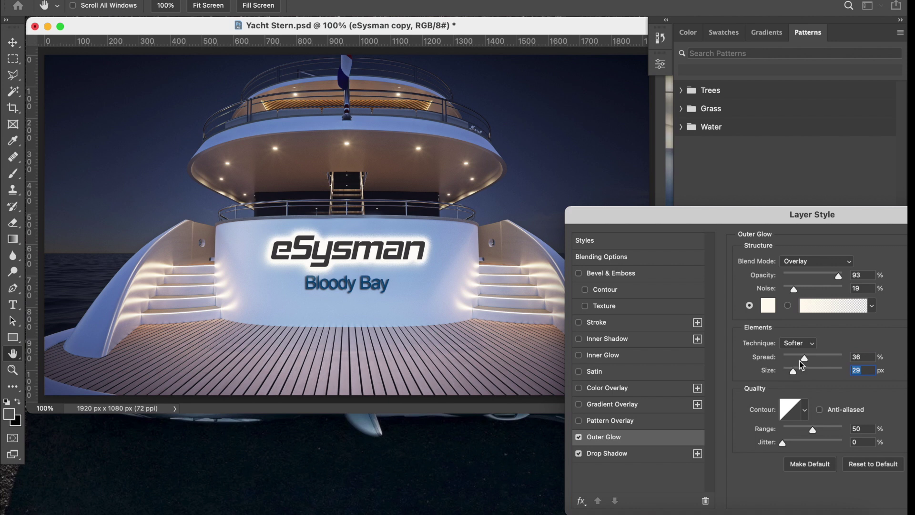
pyautogui.moveTo(848, 217); pyautogui.dragTo(722, 199)
pyautogui.click(893, 228)
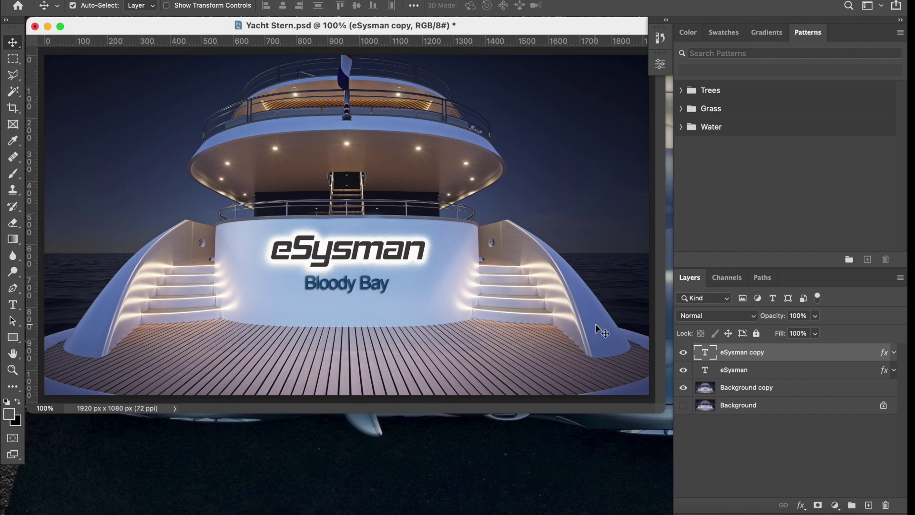
# - Compare the stern with the eSysman copy hidden and shown, and move that layer below the original eSysman layer
pyautogui.click(684, 353)
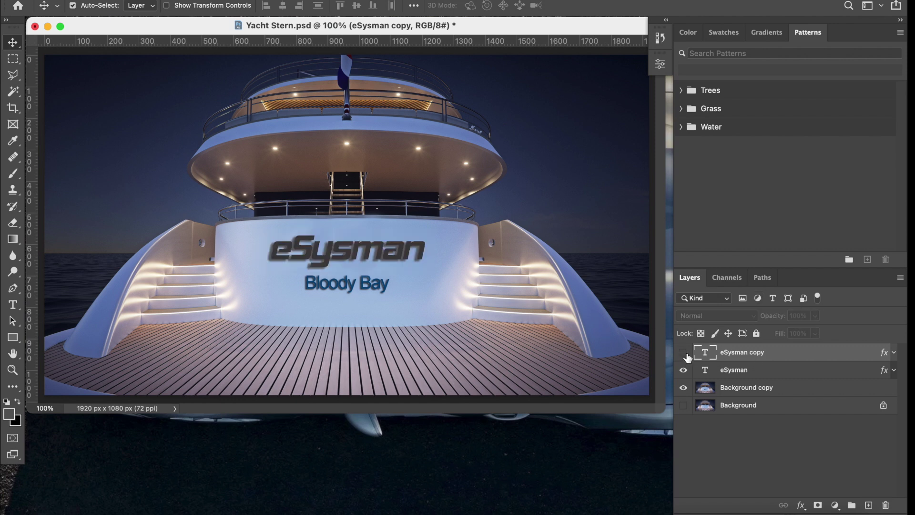
pyautogui.click(685, 354)
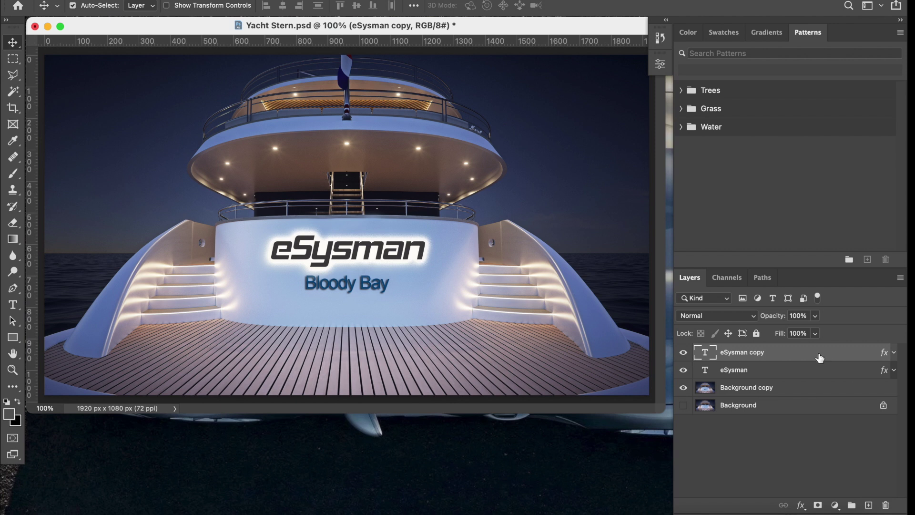
pyautogui.moveTo(820, 357); pyautogui.dragTo(820, 378)
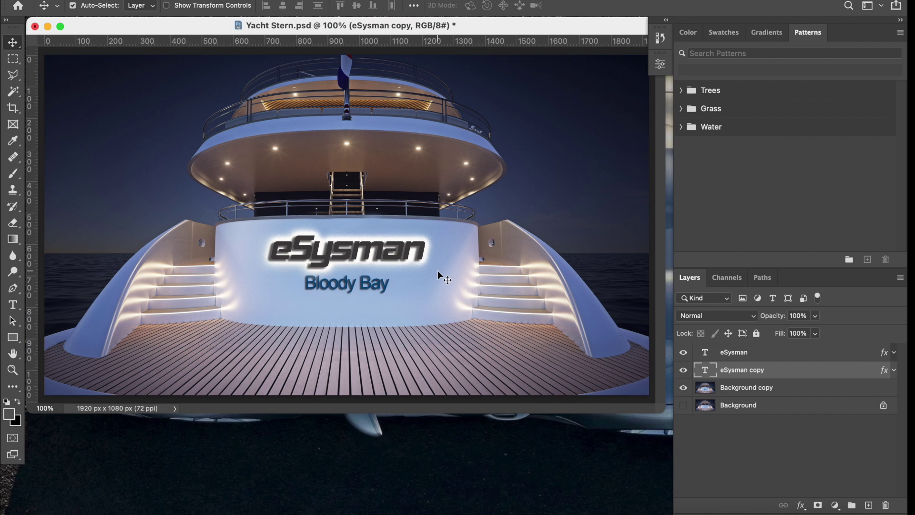
# - Save a JPEG copy as Yacht Stern on.jpg in the Yacht Stern folder, close the document and quit Photoshop
pyautogui.press('super')
pyautogui.press('super+shift+s')
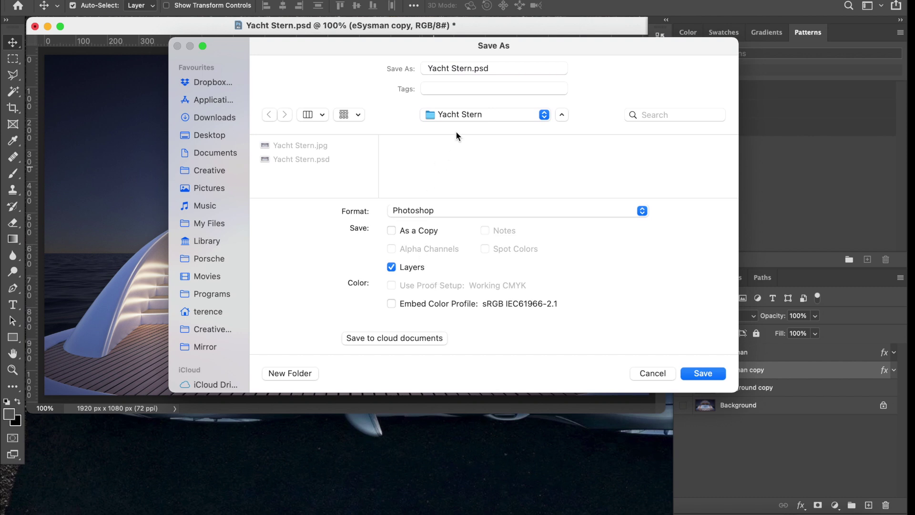
pyautogui.click(437, 210)
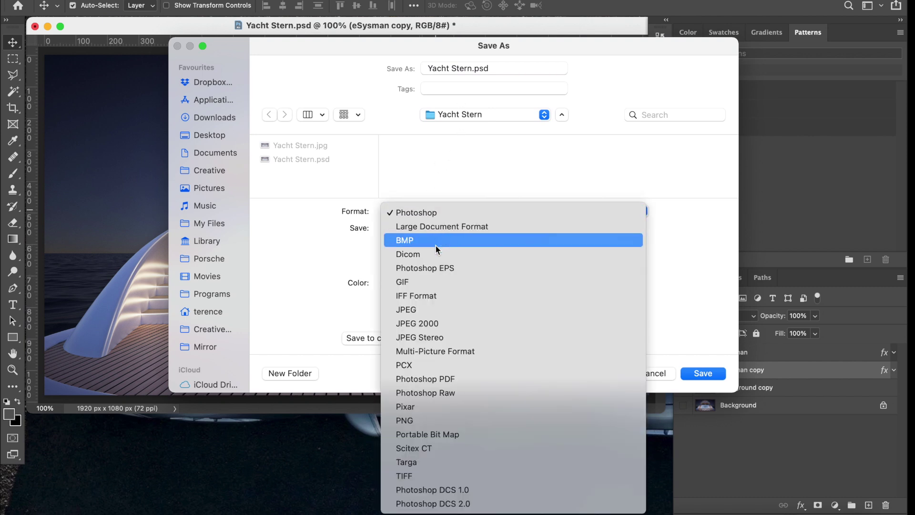
pyautogui.click(431, 309)
pyautogui.click(472, 68)
pyautogui.write('on')
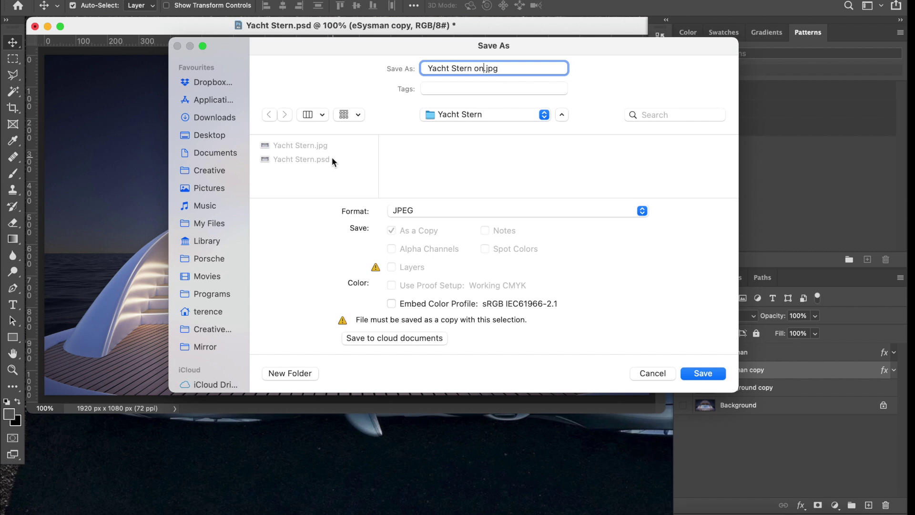
pyautogui.click(706, 374)
pyautogui.click(539, 126)
pyautogui.click(35, 27)
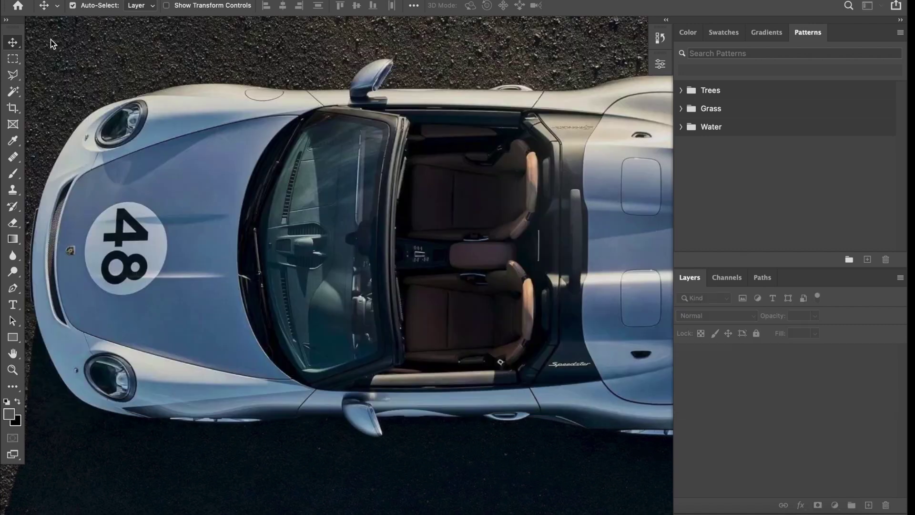
pyautogui.press('super+q')
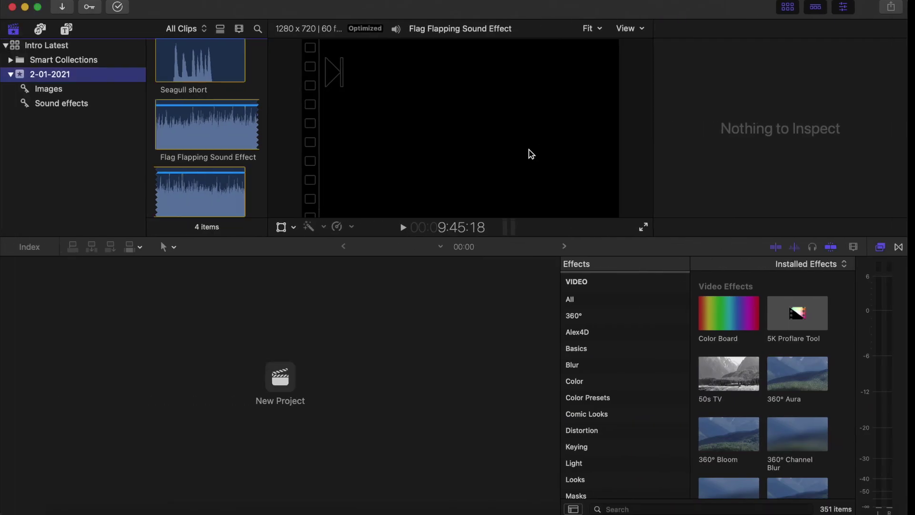
# - In Final Cut Pro, create a 1080p HD, 23.98p project named Stern Light in the 2-01-2021 event
pyautogui.click(283, 378)
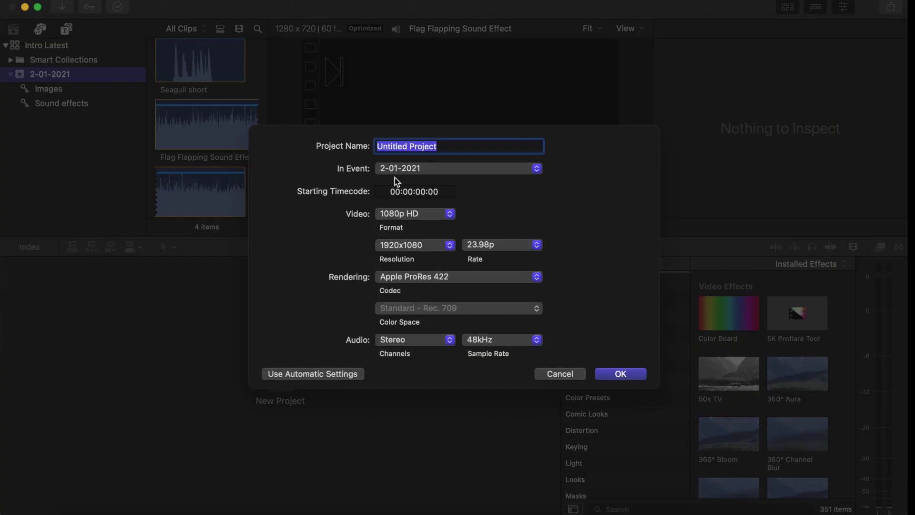
pyautogui.write('Stern Light')
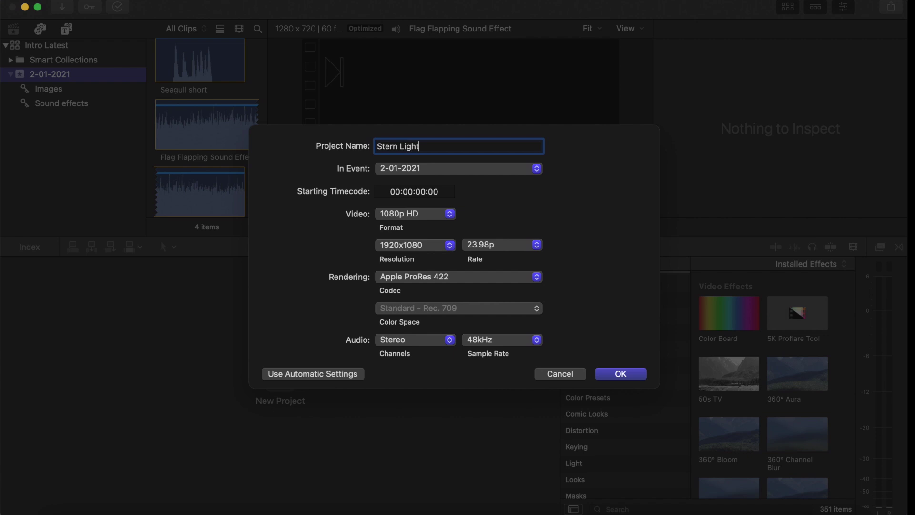
pyautogui.click(620, 375)
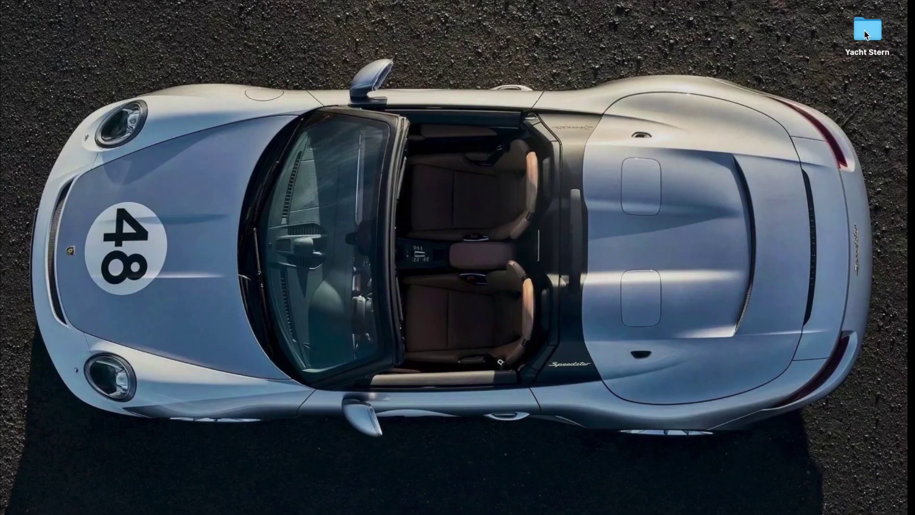
# - Import the Desktop's Yacht Stern folder into the 2-01-2021 event and show its collection
pyautogui.moveTo(865, 34); pyautogui.dragTo(14, 78)
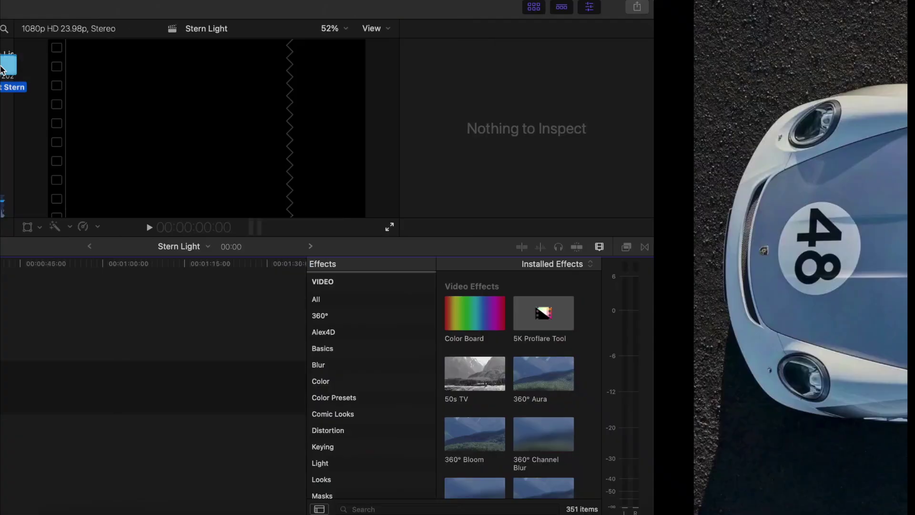
pyautogui.moveTo(10, 83); pyautogui.dragTo(58, 78)
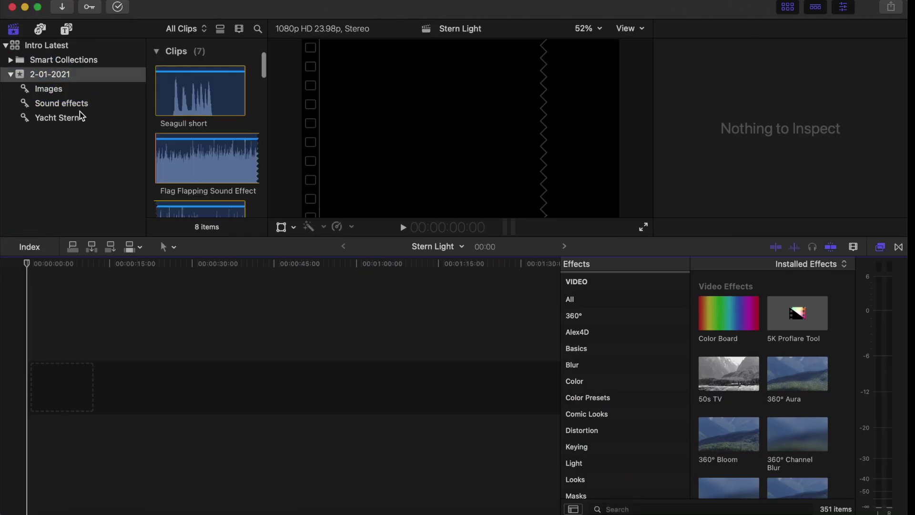
pyautogui.click(52, 119)
# - Place the Yacht Stern image at the start of the Stern Light timeline
pyautogui.click(153, 120)
pyautogui.click(196, 78)
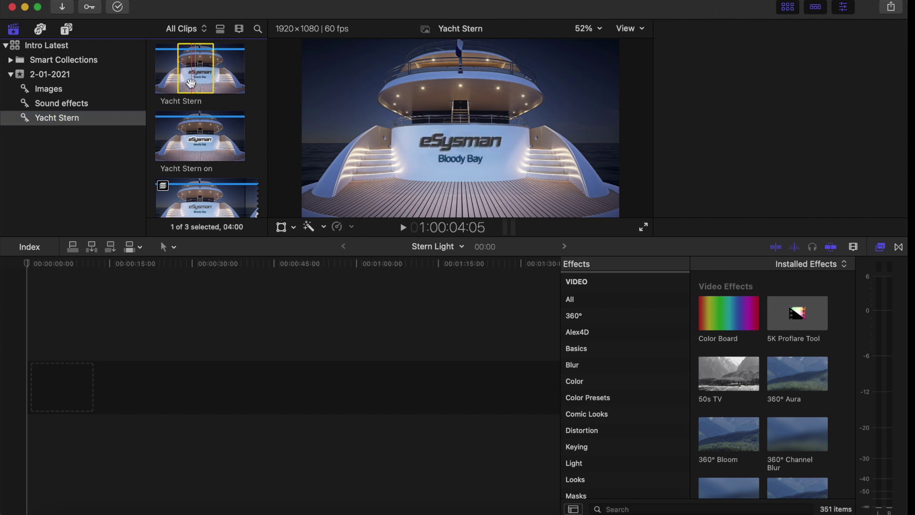
pyautogui.moveTo(195, 79); pyautogui.dragTo(68, 382)
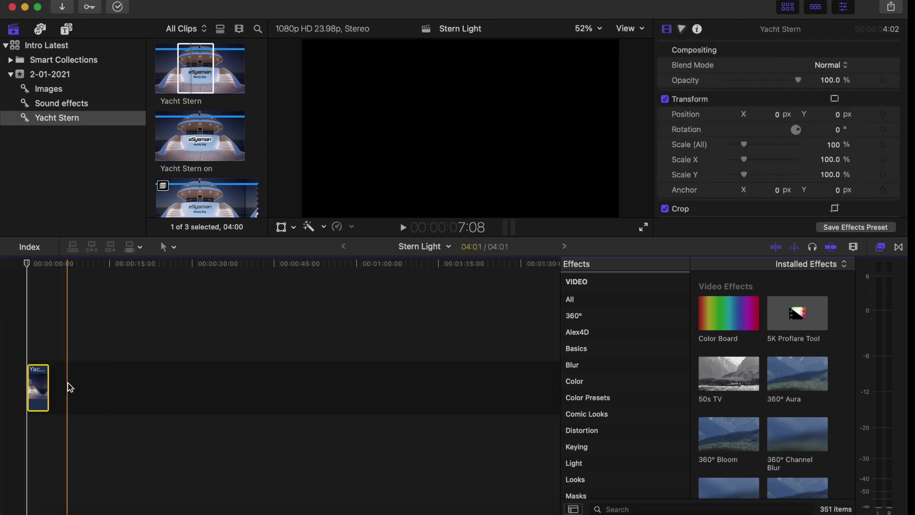
pyautogui.click(41, 379)
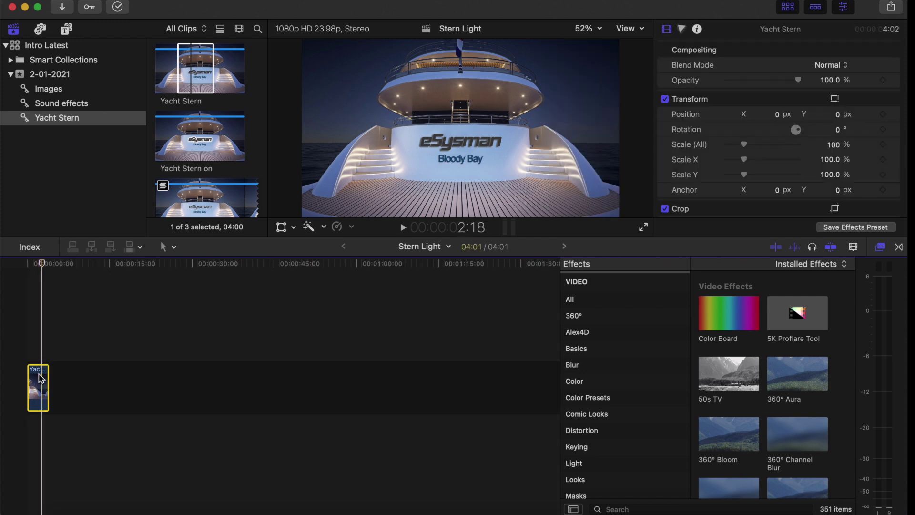
# - Add the Yacht Stern on image to the timeline and connect it above the Yacht Stern clip from about 2:02
pyautogui.click(149, 381)
pyautogui.press('super+equal')
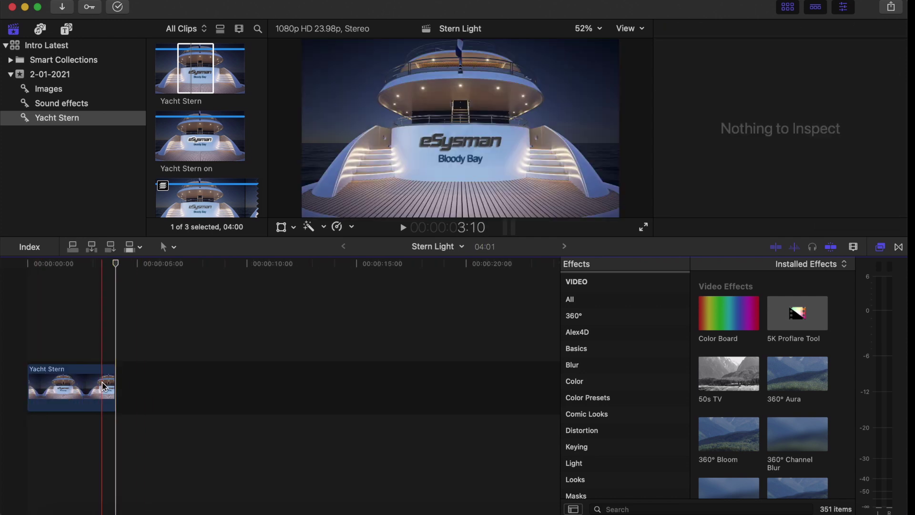
pyautogui.press('super+equal')
pyautogui.hscroll(-3, 102, 386)
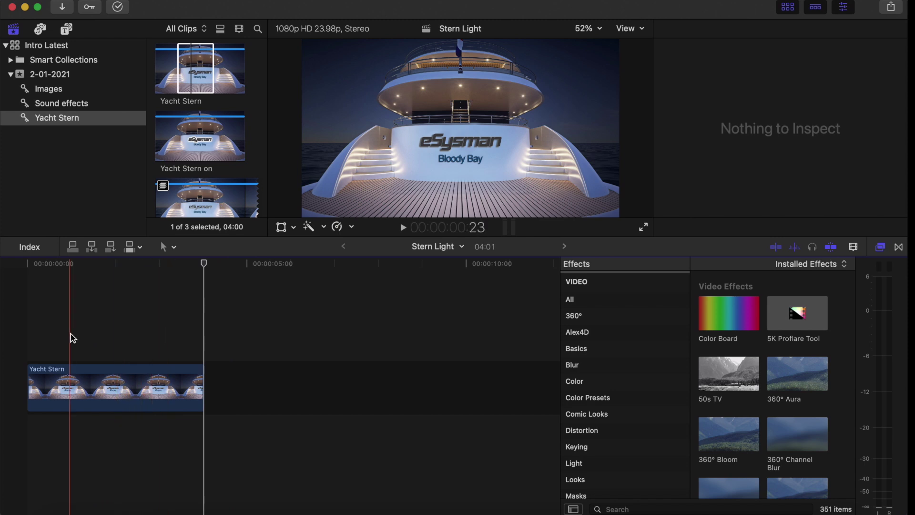
pyautogui.moveTo(190, 137); pyautogui.dragTo(215, 382)
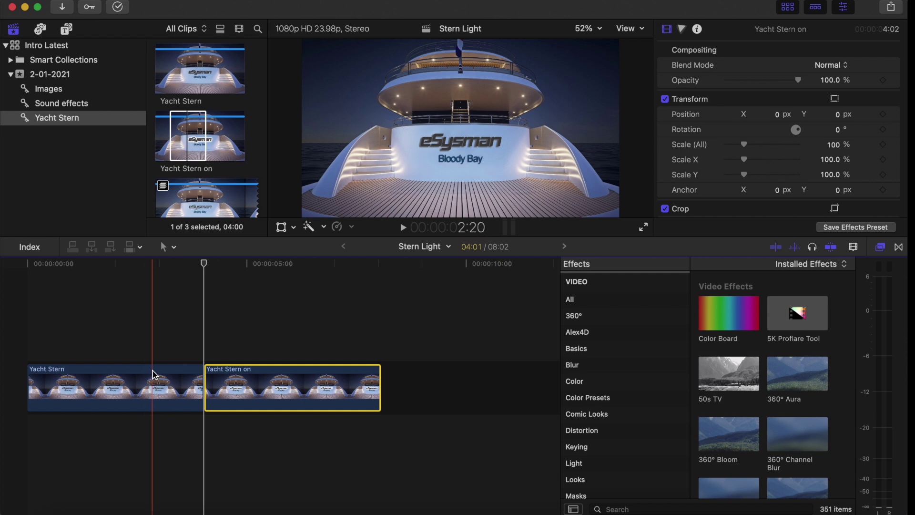
pyautogui.moveTo(237, 390); pyautogui.dragTo(153, 340)
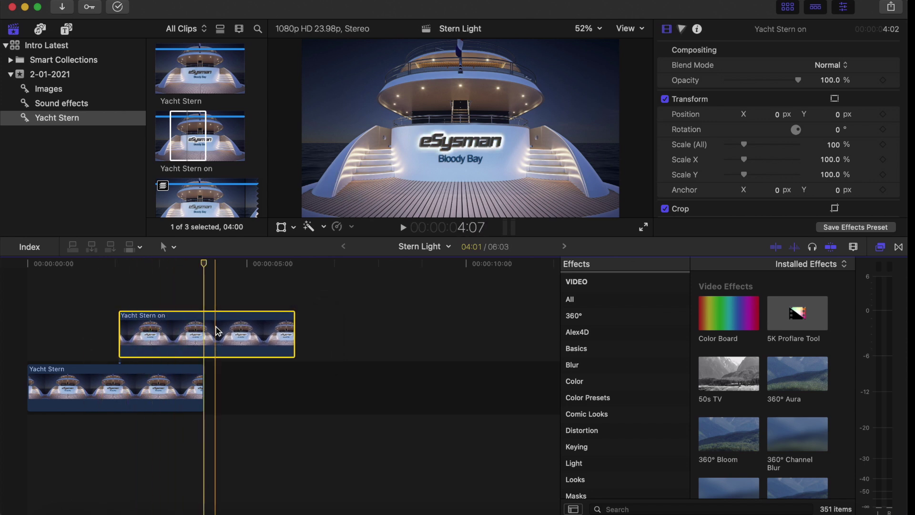
# - Split the first frame off the Yacht Stern on clip at 2:03 and try another split at 2:04
pyautogui.press('super+equal')
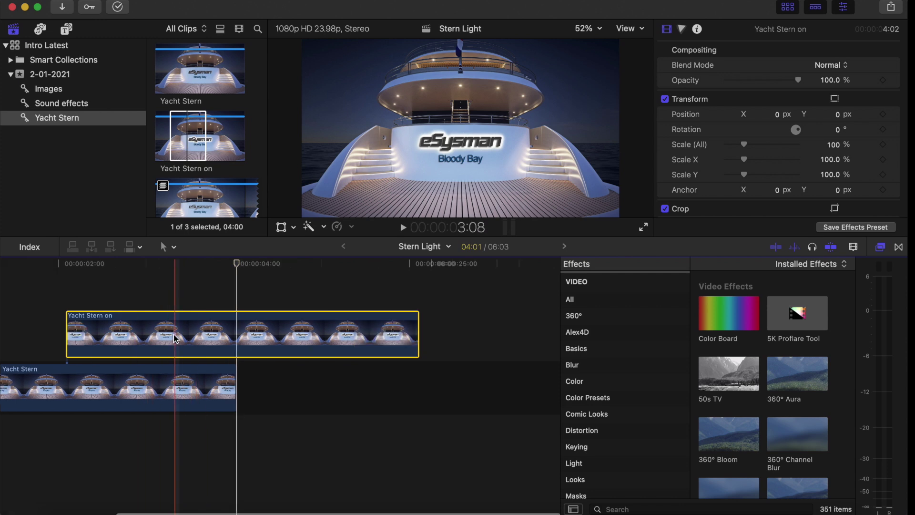
pyautogui.hscroll(-5, 108, 350)
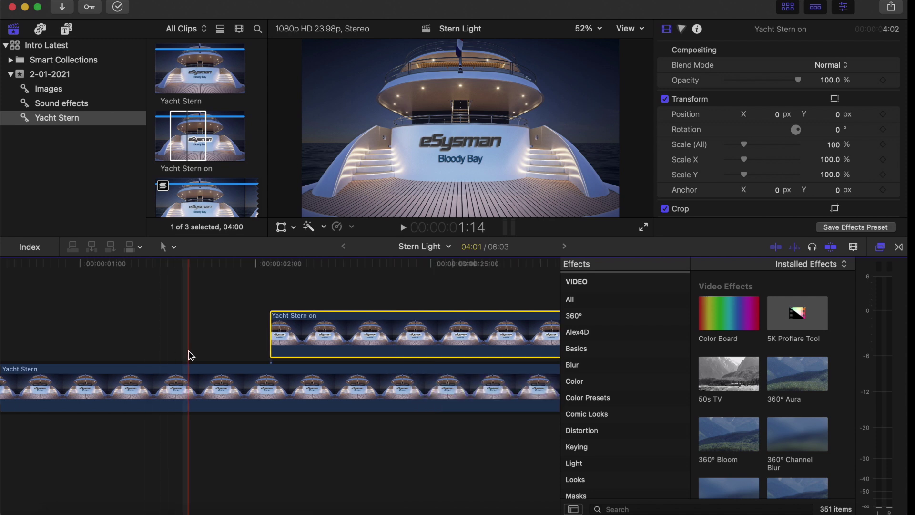
pyautogui.press('super+equal')
pyautogui.hscroll(5, 189, 356)
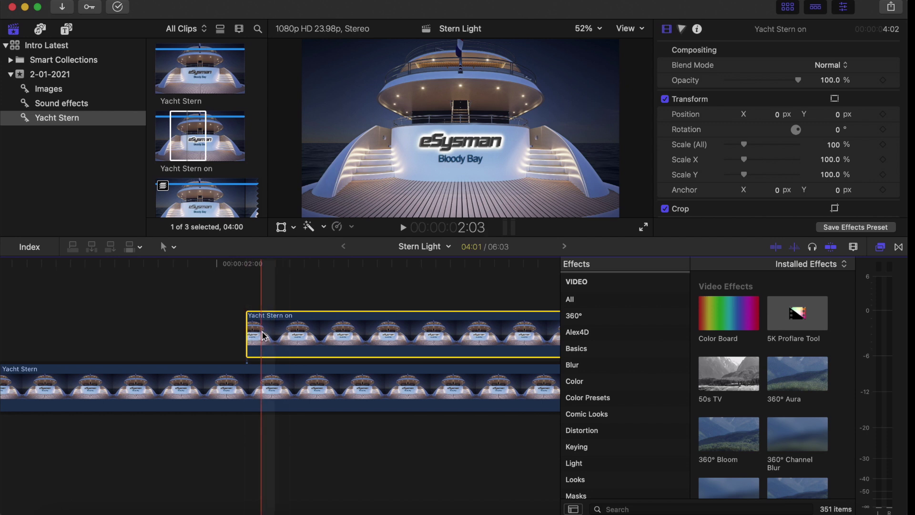
pyautogui.press('super+b')
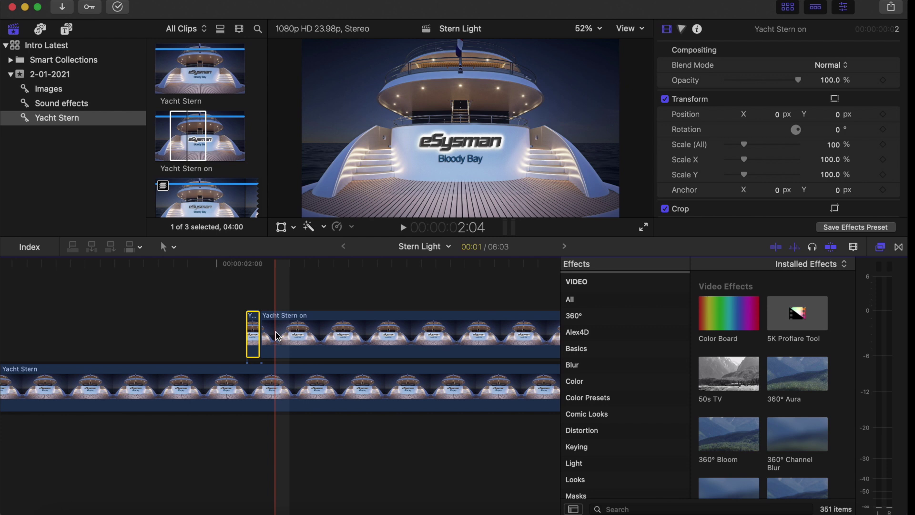
pyautogui.press('super+b')
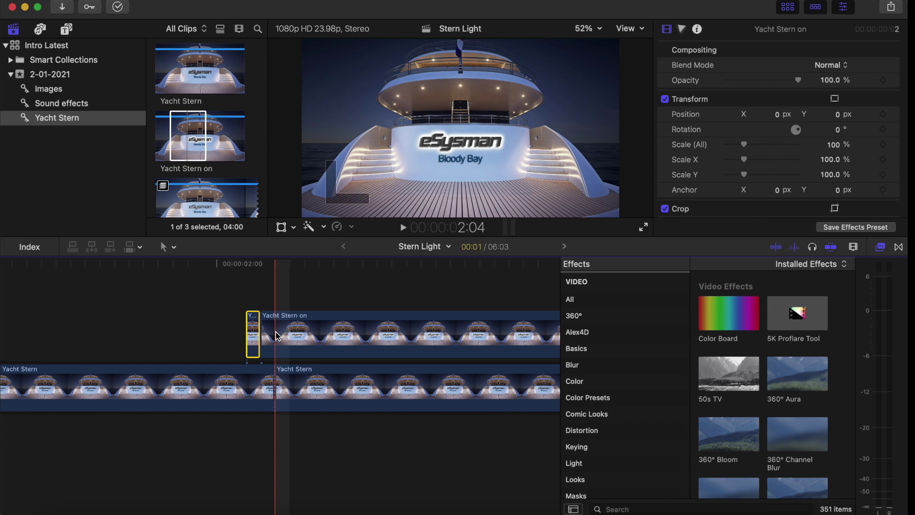
# - Cut the remaining Yacht Stern on clip into consecutive one-frame pieces with splits from 2:04 to 2:08
pyautogui.click(278, 337)
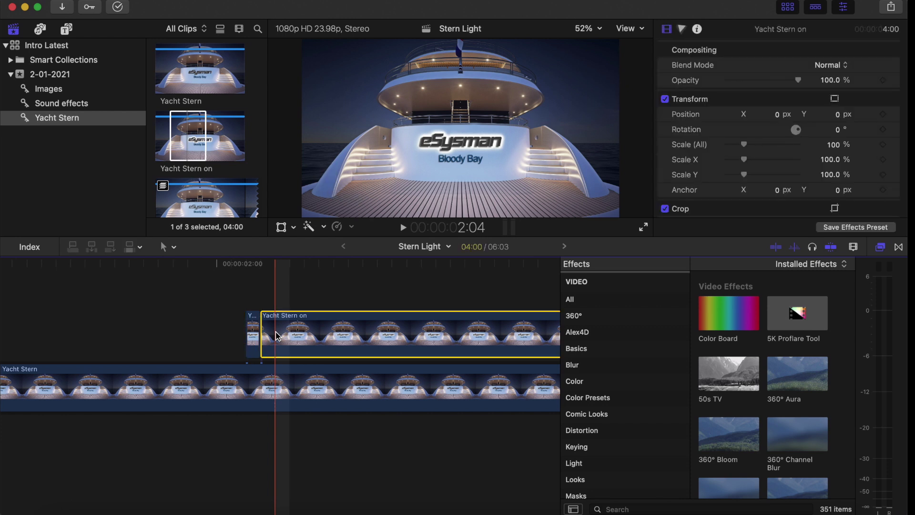
pyautogui.press('super+b')
pyautogui.click(293, 336)
pyautogui.press('super+b')
pyautogui.click(308, 336)
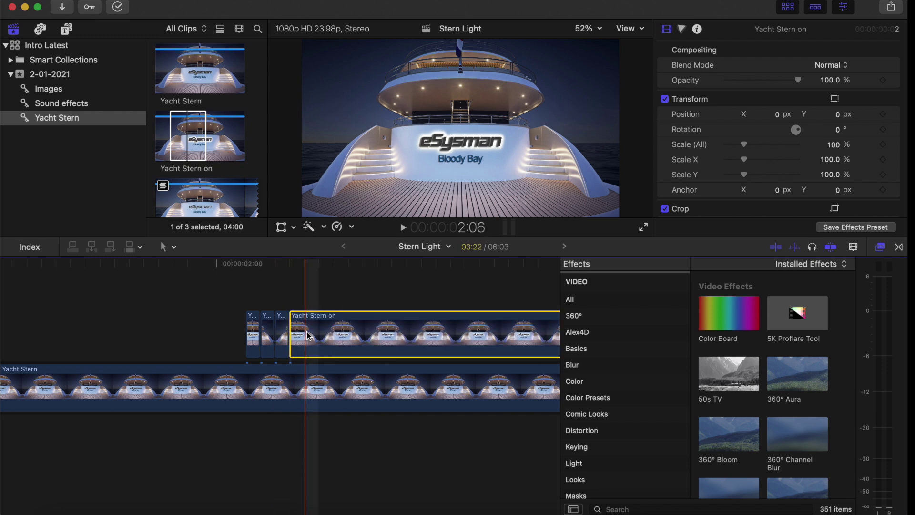
pyautogui.press('super+b')
pyautogui.click(308, 336)
pyautogui.press('super+b')
pyautogui.click(333, 336)
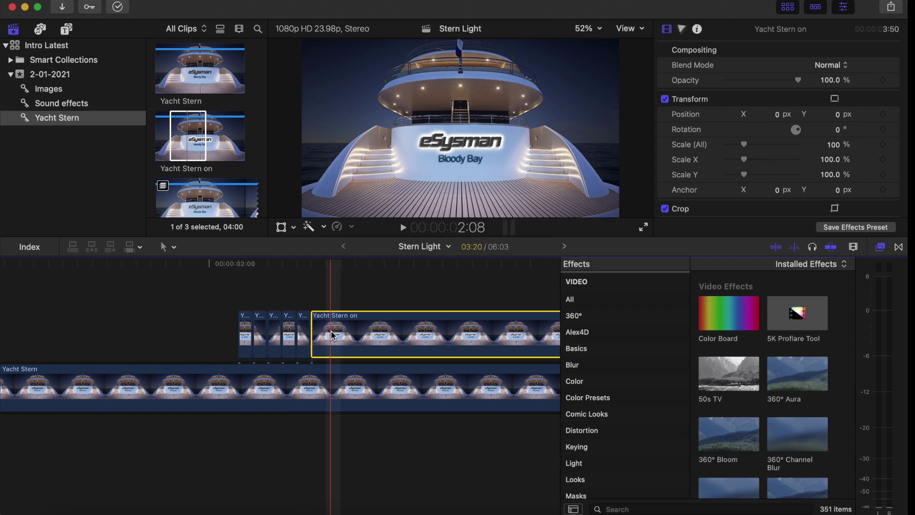
pyautogui.press('super+b')
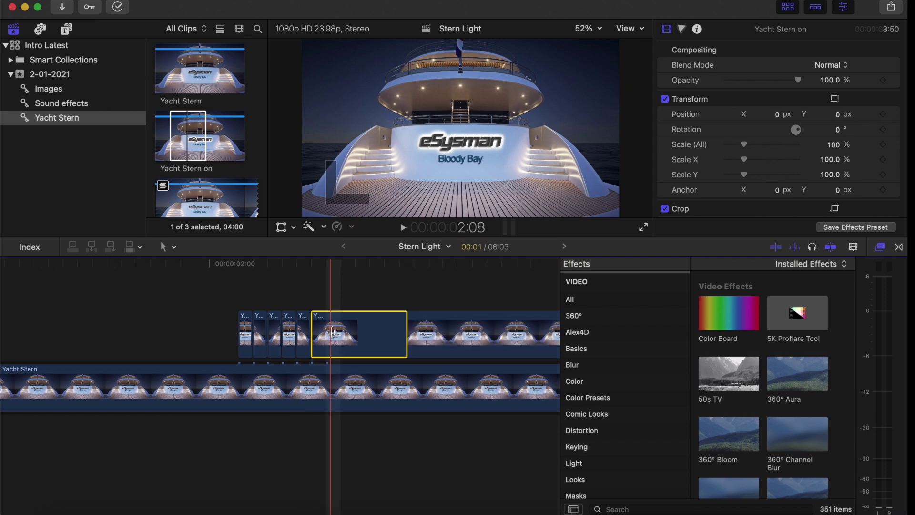
# - Continue cutting the connected Yacht Stern on clip into one-frame pieces with splits from 2:09 to 2:11
pyautogui.click(346, 336)
pyautogui.press('super+b')
pyautogui.click(359, 334)
pyautogui.press('super+b')
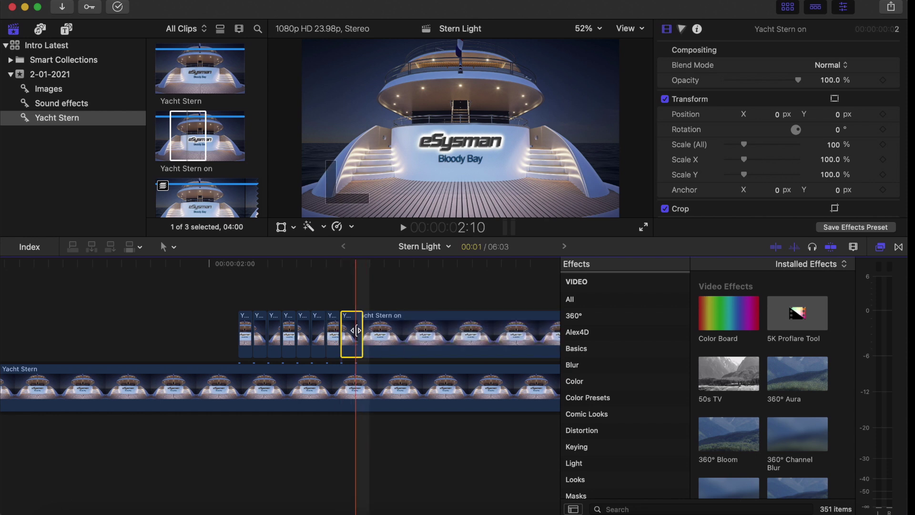
pyautogui.click(372, 332)
pyautogui.press('super+b')
pyautogui.hscroll(10, 374, 330)
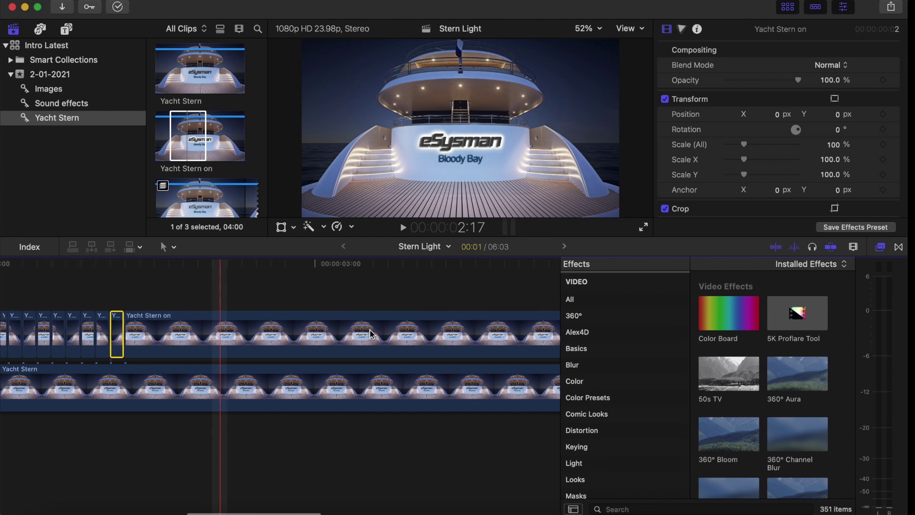
# - Split the rest of the Yacht Stern on clip at 2:14, at each frame from 2:17 to 2:21, and at 3:00
pyautogui.hscroll(-5, 372, 333)
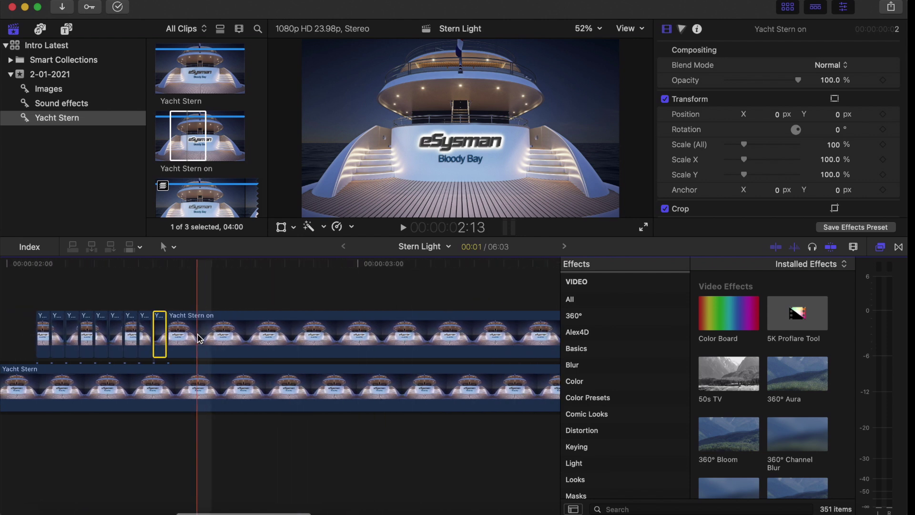
pyautogui.click(224, 338)
pyautogui.press('super+b')
pyautogui.click(263, 338)
pyautogui.press('super+b')
pyautogui.click(266, 334)
pyautogui.press('super+v')
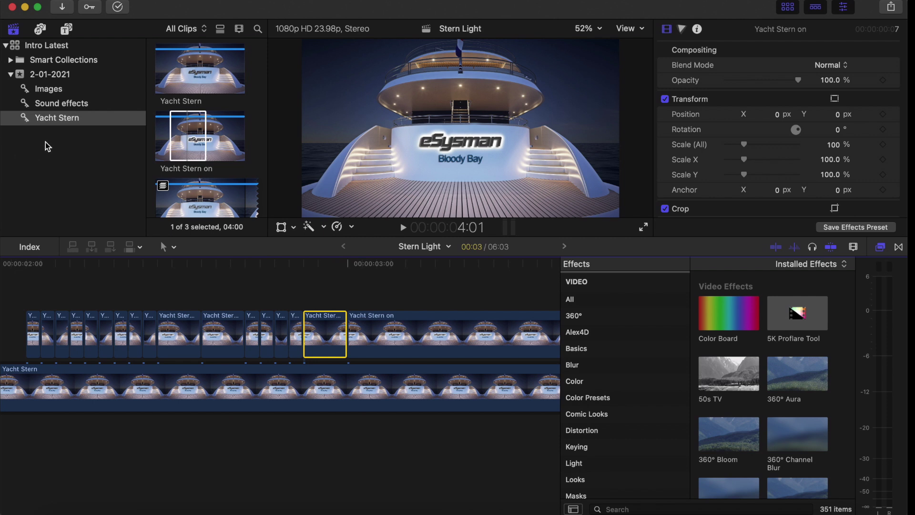
# - Find and select the Neon Light Sound Effects All Sounds clip in the Sound effects collection
pyautogui.click(49, 105)
pyautogui.click(171, 146)
pyautogui.scroll(-5, 172, 149)
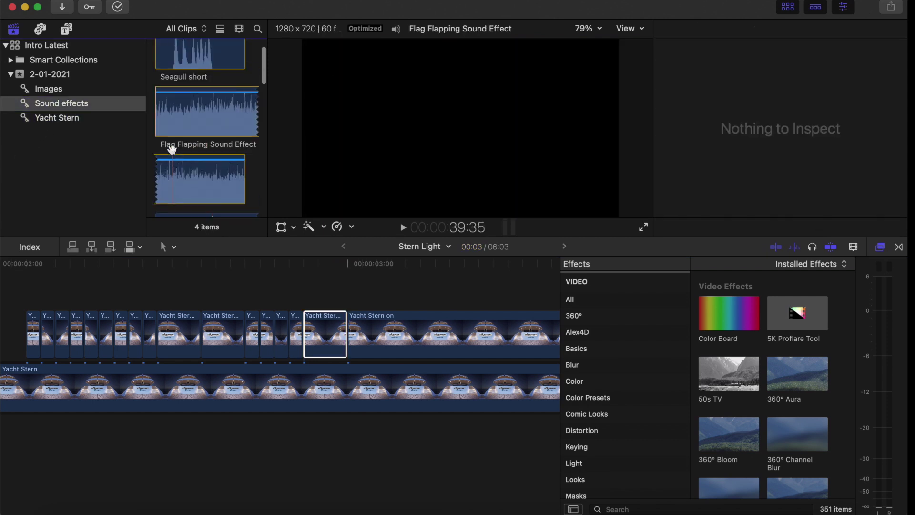
pyautogui.scroll(-1, 175, 153)
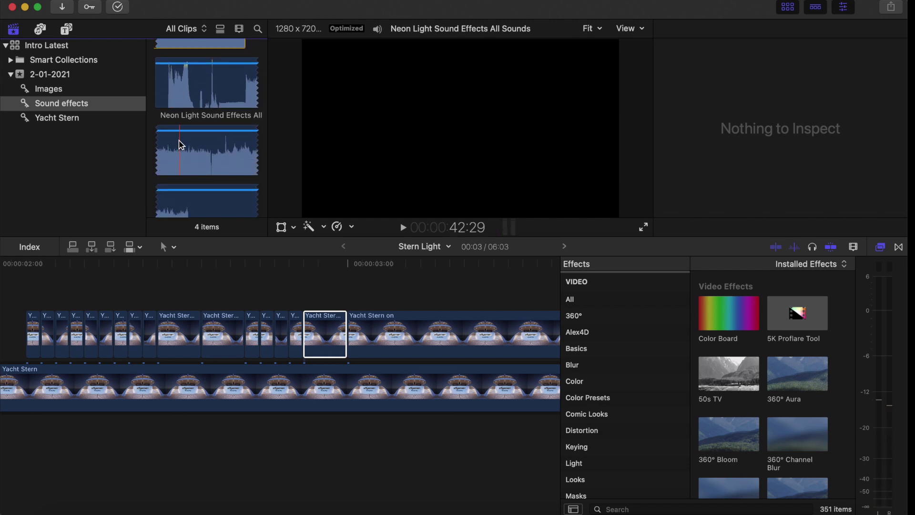
pyautogui.scroll(-2, 181, 145)
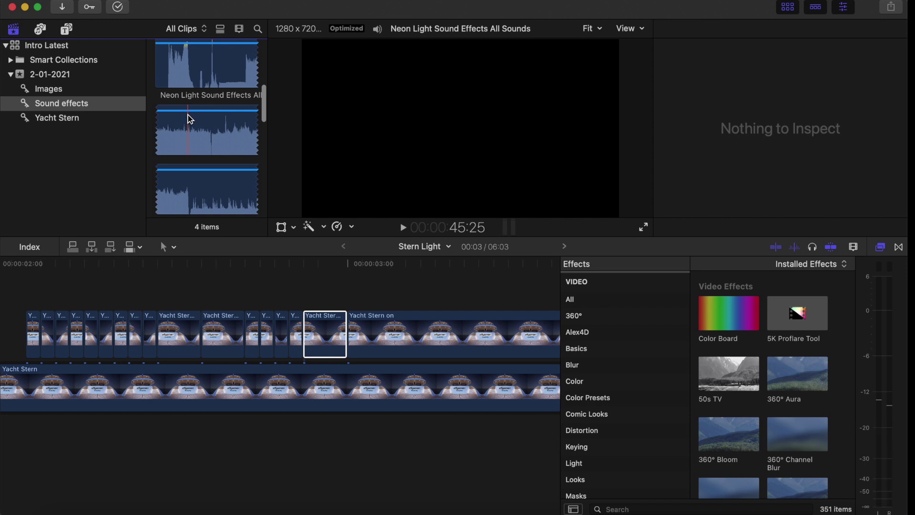
pyautogui.click(164, 265)
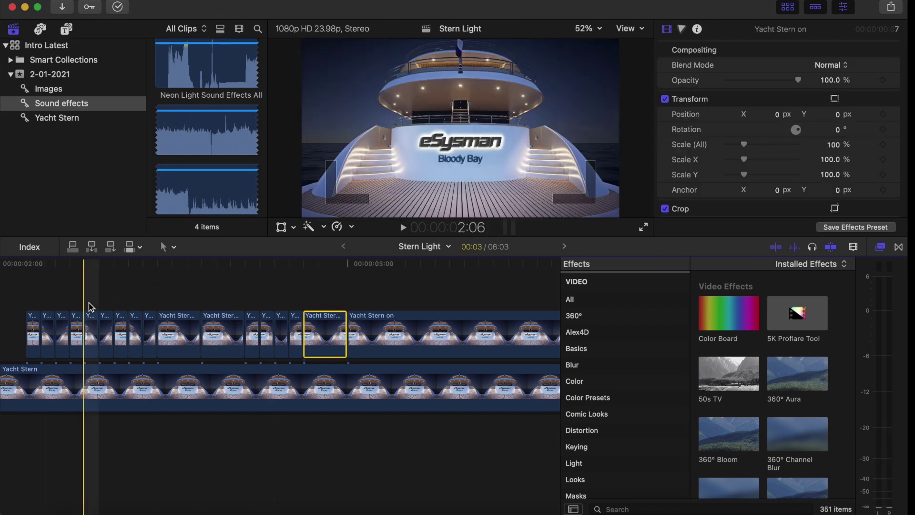
pyautogui.click(209, 78)
pyautogui.click(62, 107)
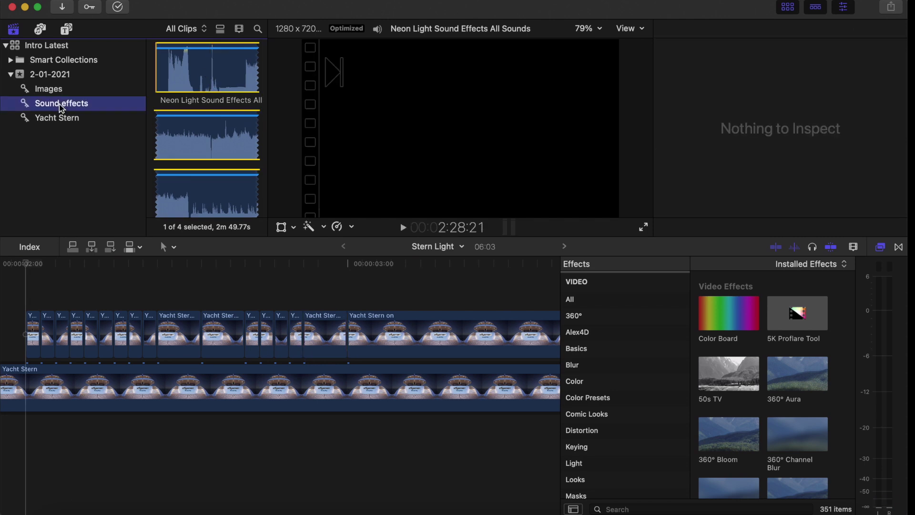
# - Preview the neon sound's ending and connect a range of about 4.56 seconds from it beneath the Yacht Stern clip at about 2:06
pyautogui.click(110, 300)
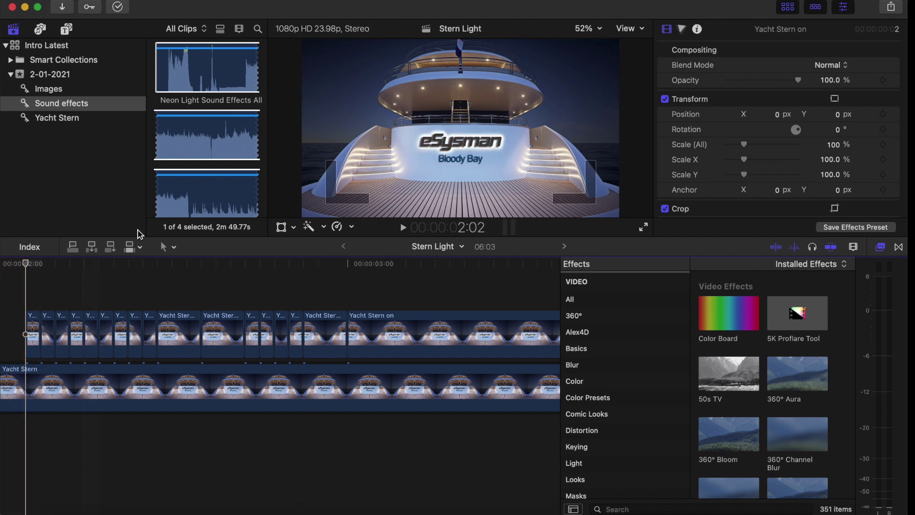
pyautogui.scroll(-5, 209, 179)
pyautogui.scroll(-4, 209, 179)
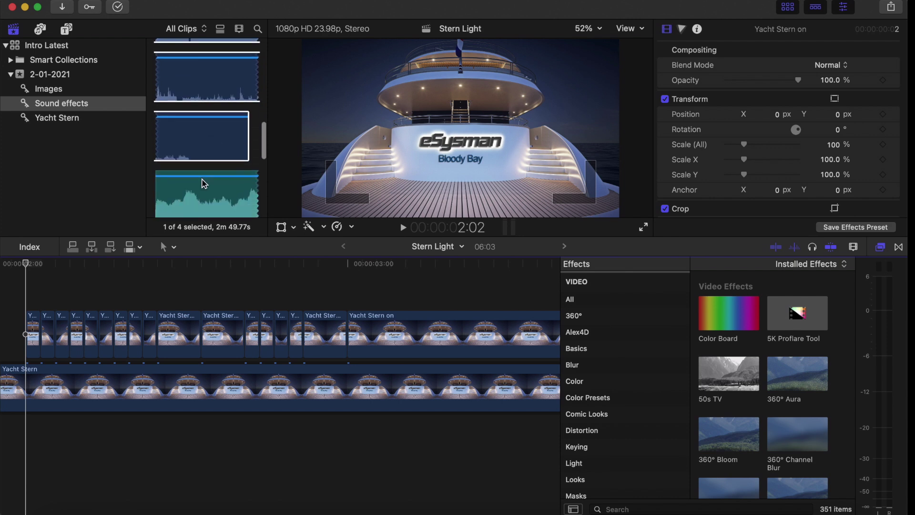
pyautogui.click(176, 135)
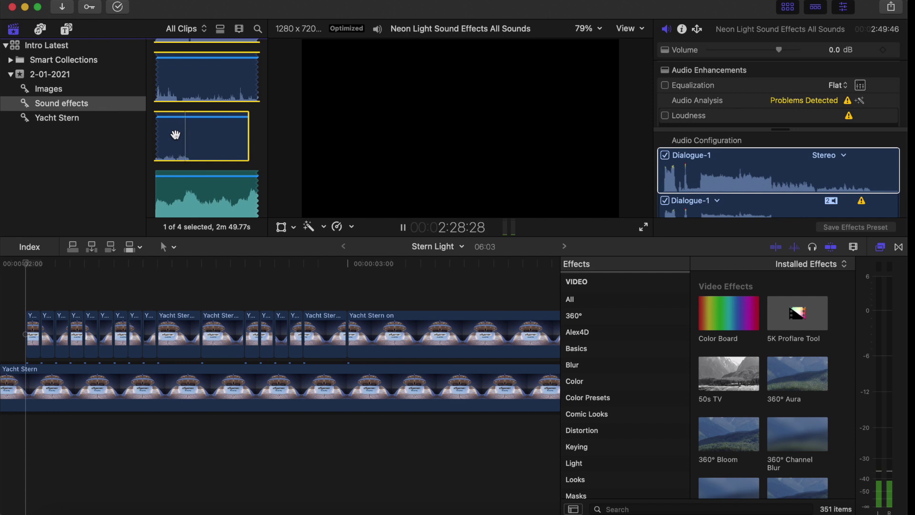
pyautogui.moveTo(176, 135); pyautogui.dragTo(78, 442)
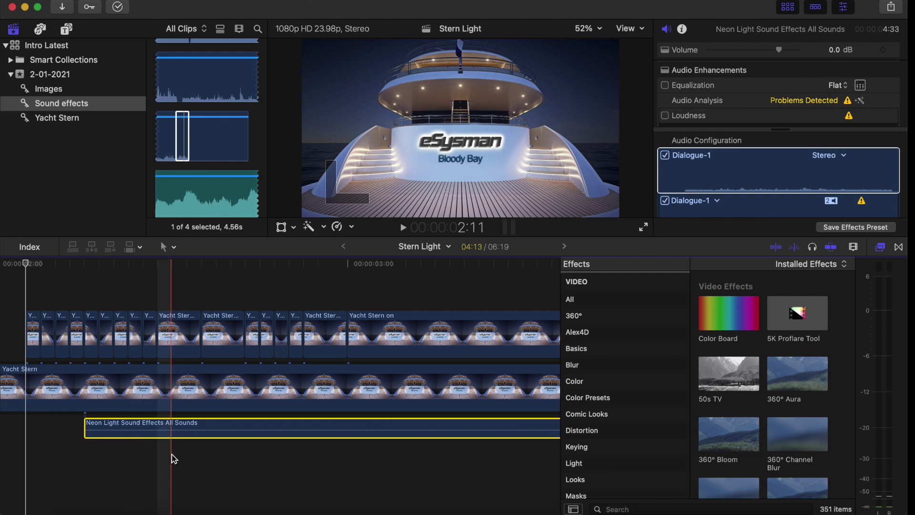
# - Play back the neon sound under the flickering clips and raise its volume to 11.0 dB
pyautogui.hscroll(10, 172, 458)
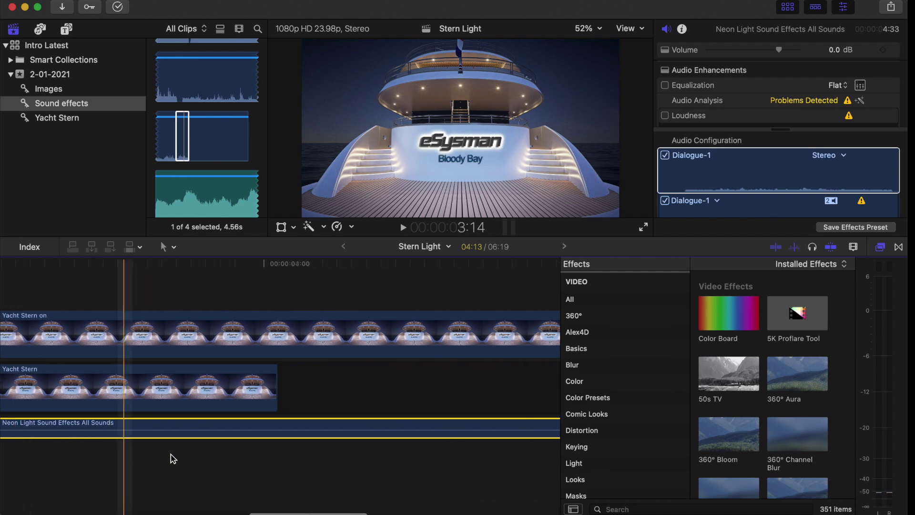
pyautogui.hscroll(-10, 170, 457)
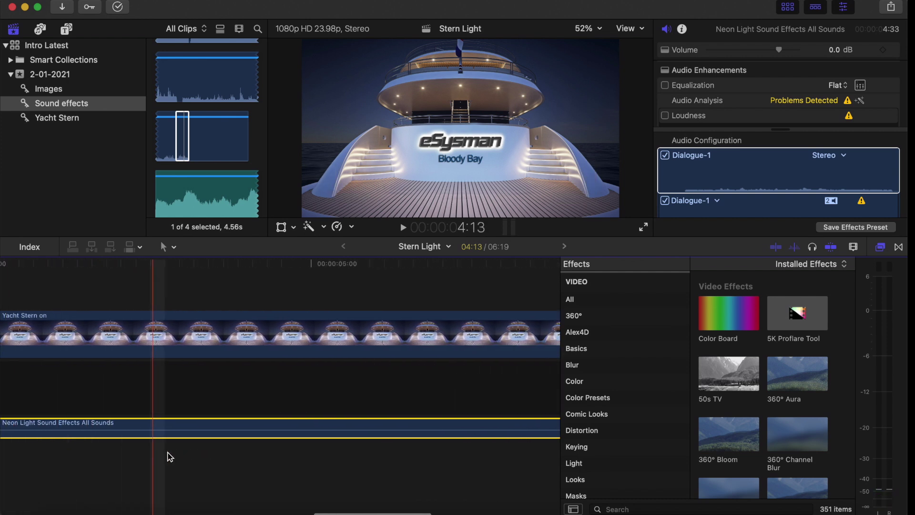
pyautogui.hscroll(-10, 169, 454)
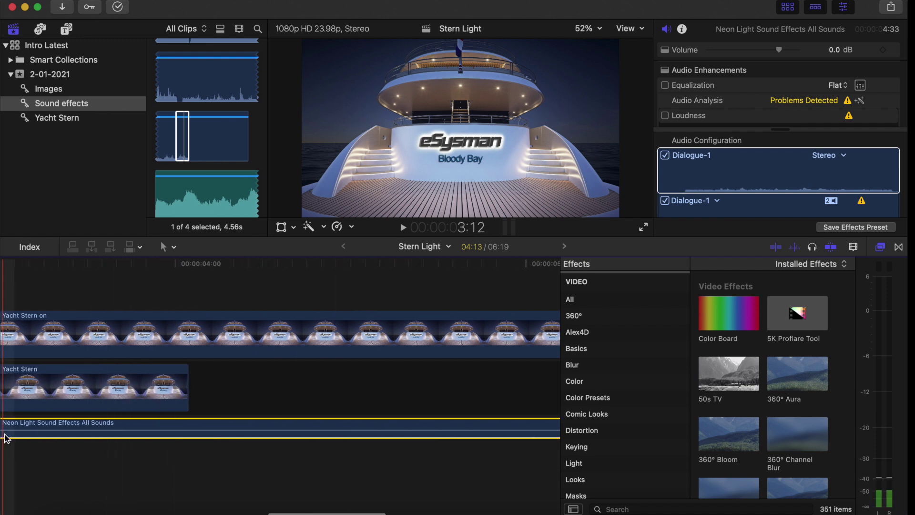
pyautogui.hscroll(-10, 79, 439)
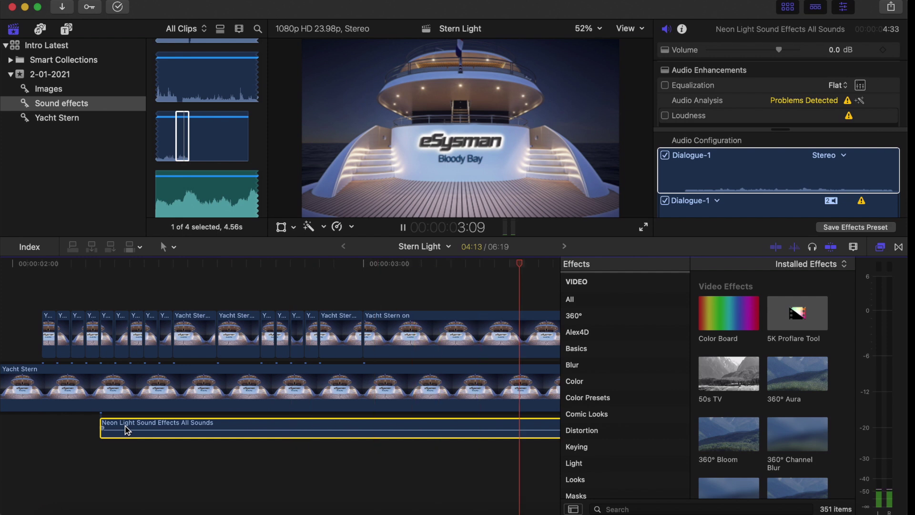
pyautogui.press('space')
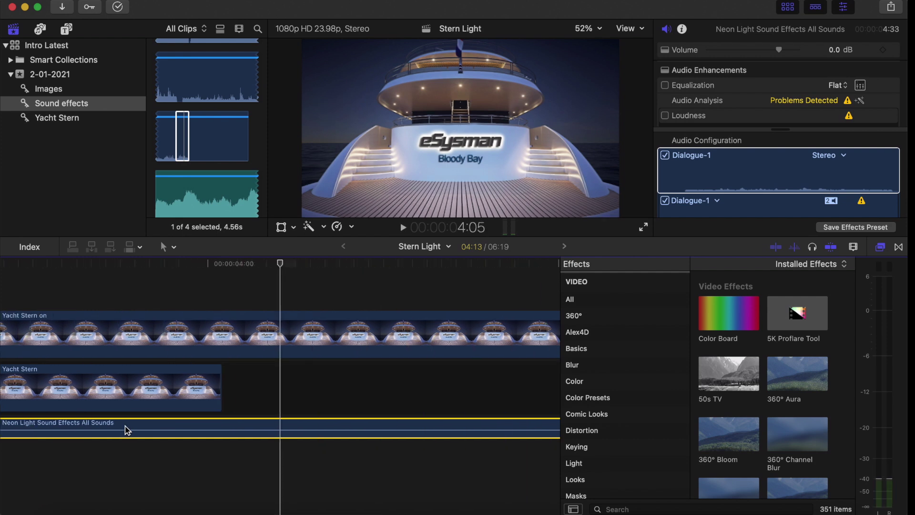
pyautogui.press('super+minus')
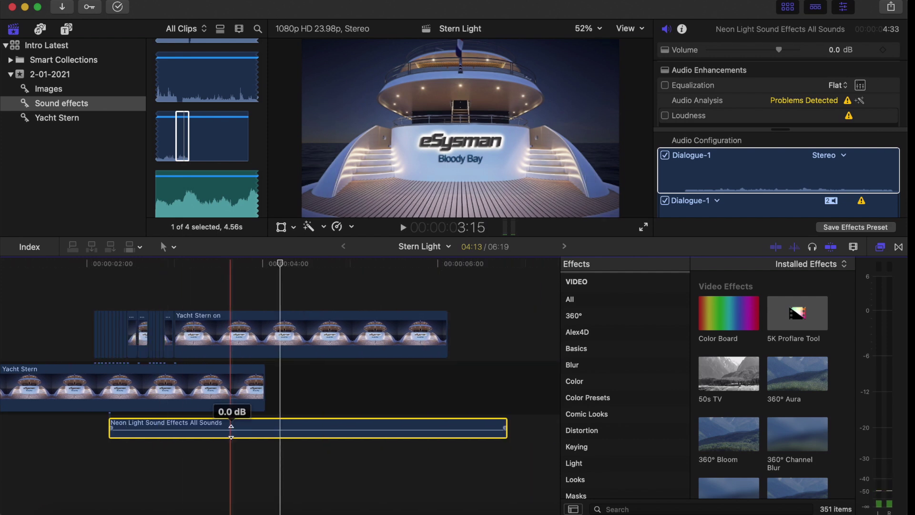
pyautogui.moveTo(232, 426); pyautogui.dragTo(234, 409)
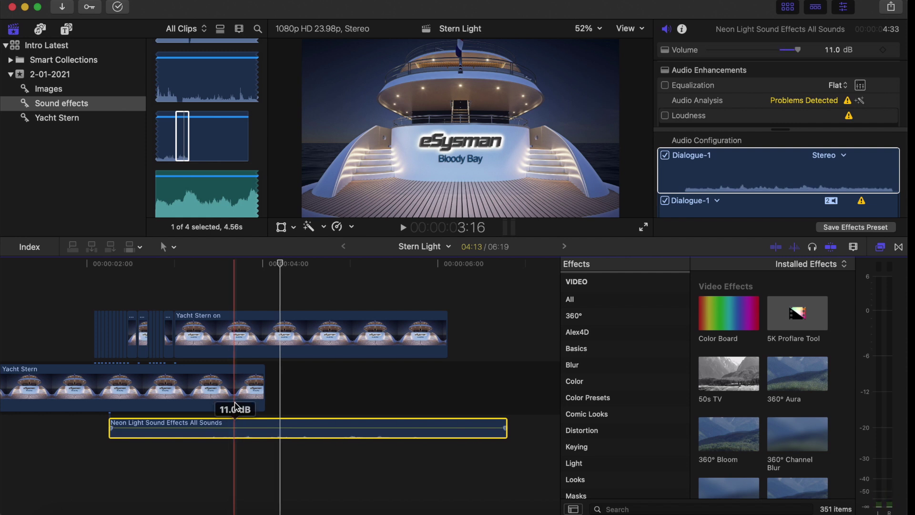
pyautogui.press('space')
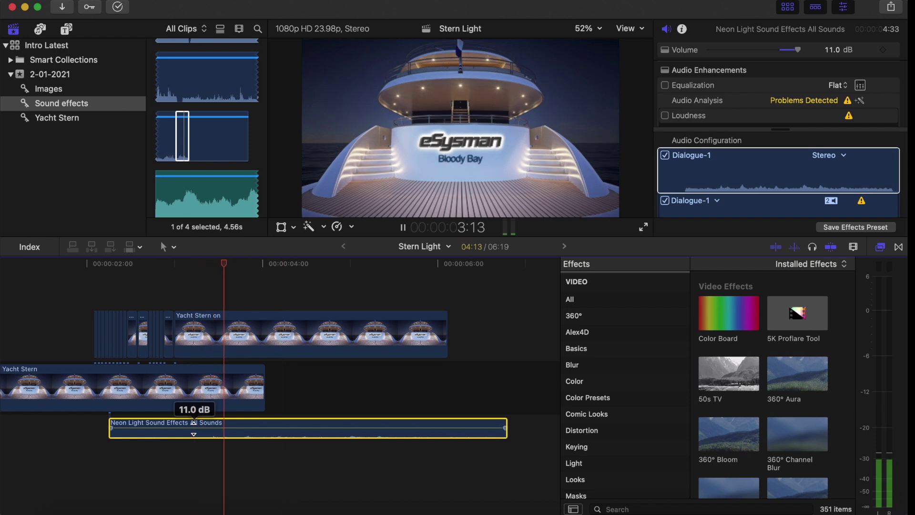
pyautogui.press('space')
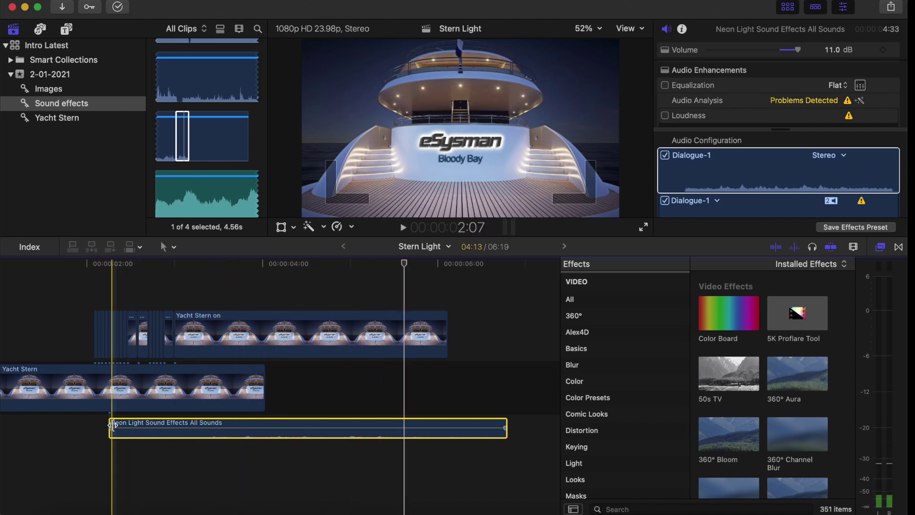
# - Trim both ends of the neon sound to a length of 2:15 and move it to start at about 1:17
pyautogui.moveTo(113, 425); pyautogui.dragTo(174, 426)
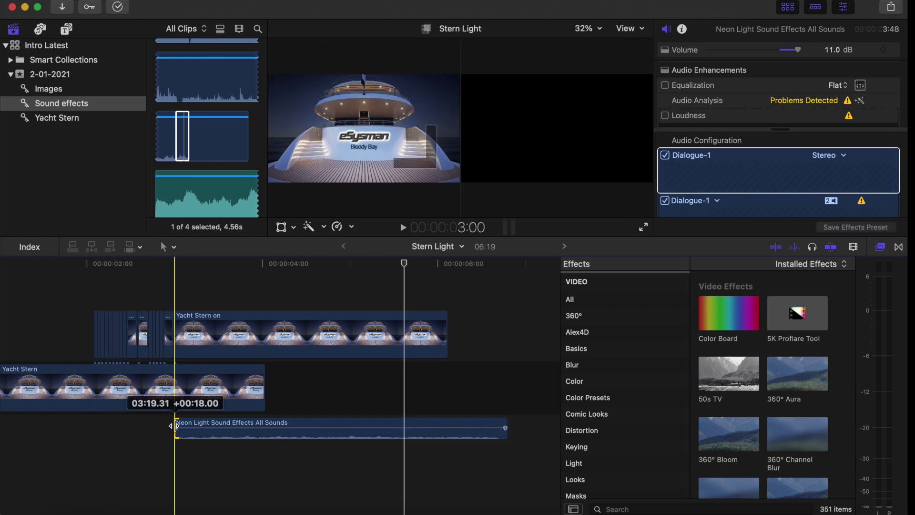
pyautogui.moveTo(505, 428); pyautogui.dragTo(404, 429)
pyautogui.click(315, 429)
pyautogui.moveTo(315, 429); pyautogui.dragTo(206, 429)
pyautogui.press('space')
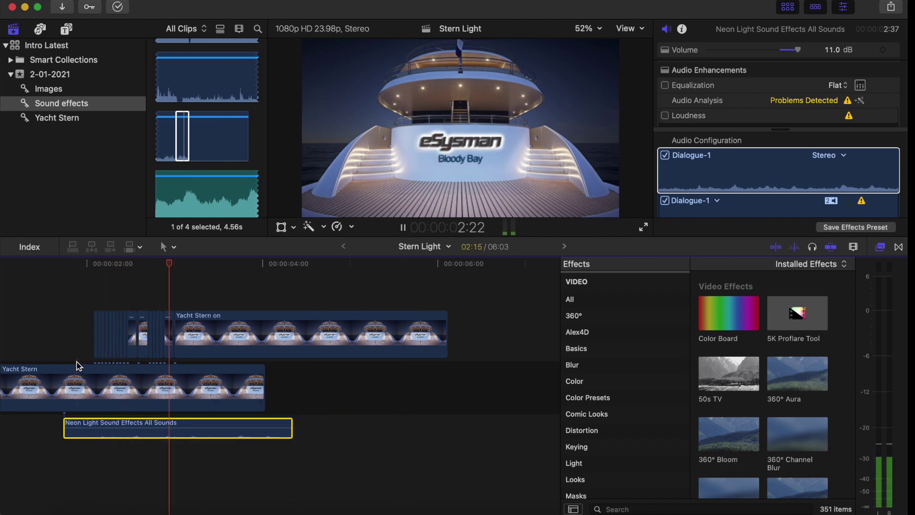
pyautogui.press('space')
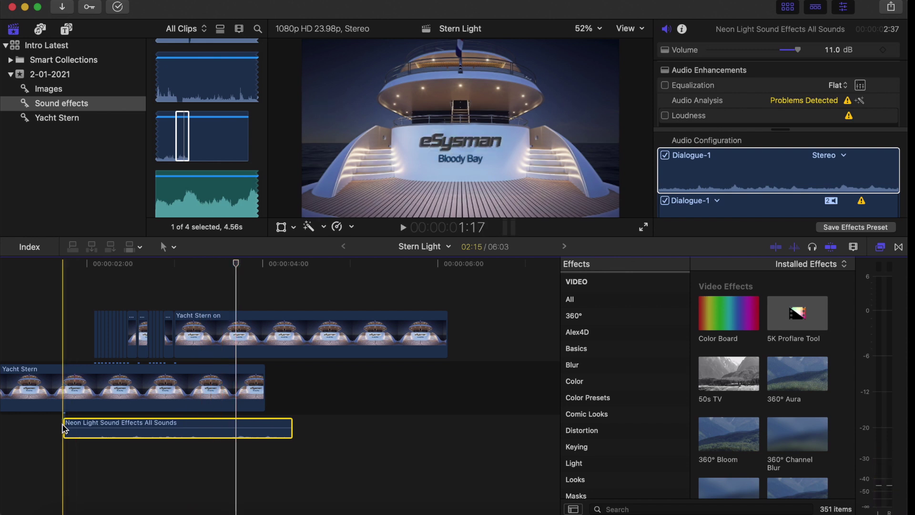
# - Trim the neon sound to run from the first Yacht Stern on piece at 2:02 to the end of the Yacht Stern clip
pyautogui.moveTo(66, 426); pyautogui.dragTo(95, 425)
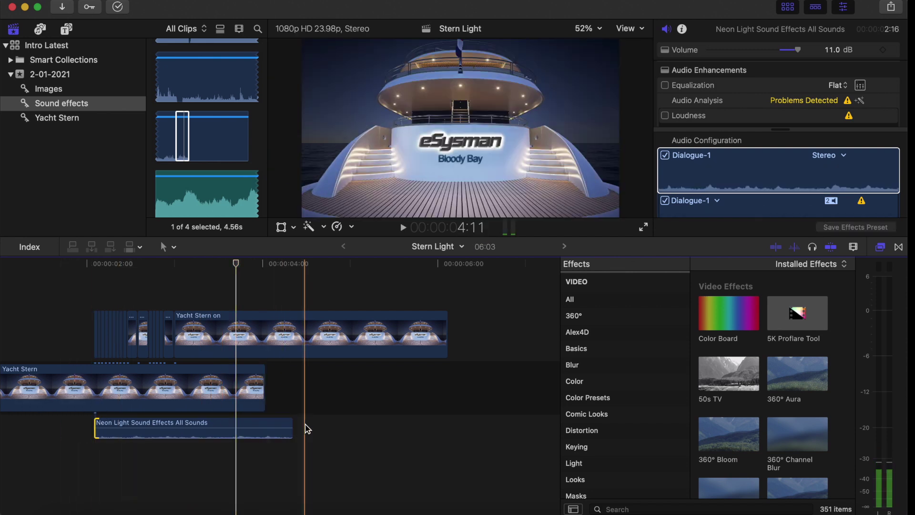
pyautogui.moveTo(291, 426); pyautogui.dragTo(263, 425)
pyautogui.press('space')
pyautogui.press('space')
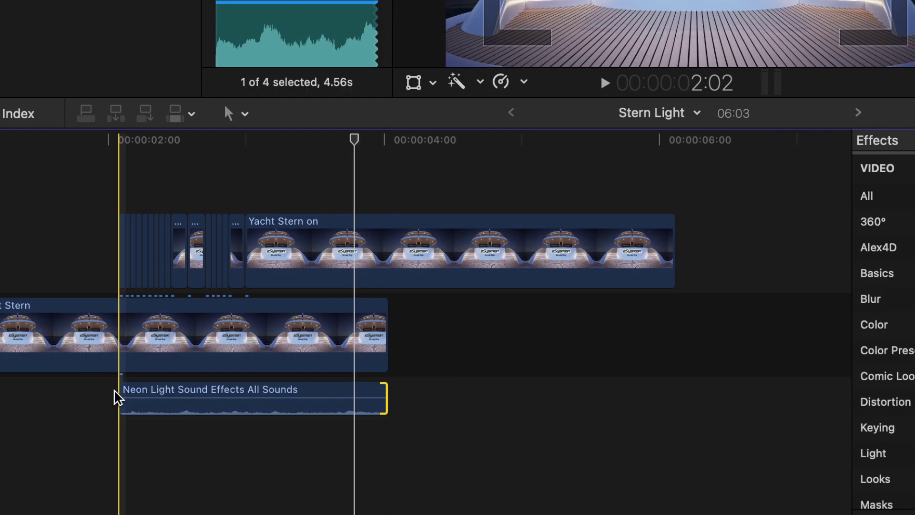
# - Add markers on the Yacht Stern on pieces at about 2:14, 2:21, 3:05 and 3:17 to mark the neon sound's peaks
pyautogui.click(192, 455)
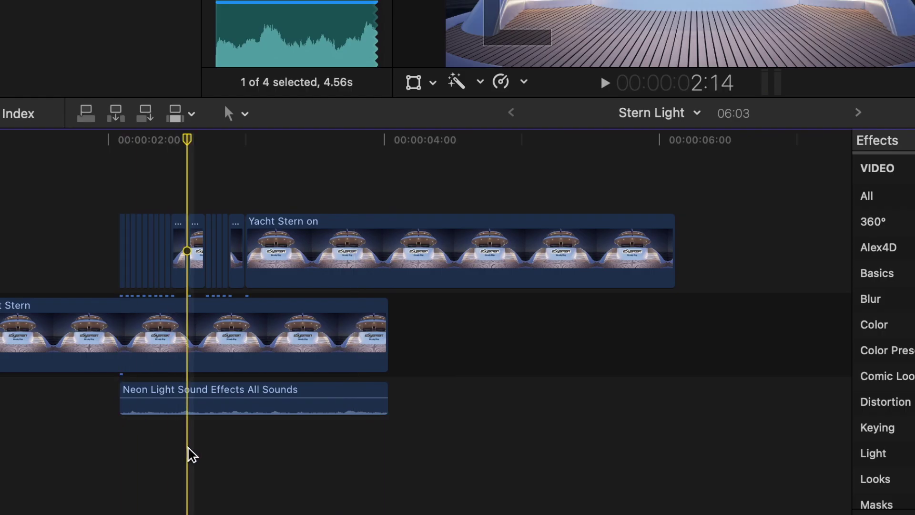
pyautogui.click(236, 436)
pyautogui.press('m')
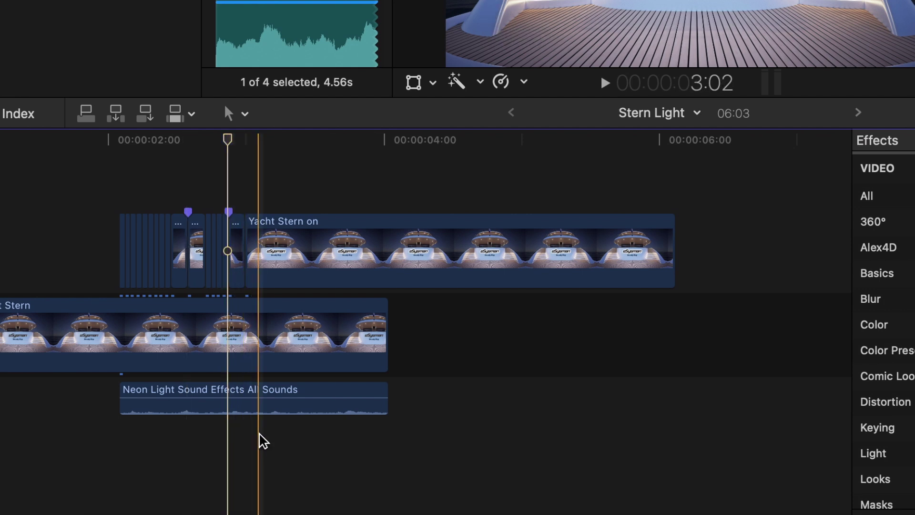
pyautogui.click(277, 431)
pyautogui.press('m')
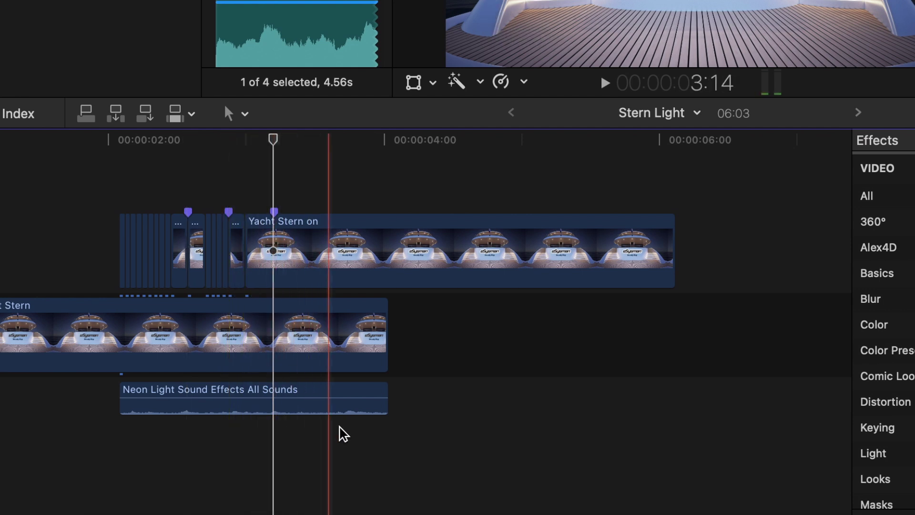
pyautogui.click(348, 433)
pyautogui.press('m')
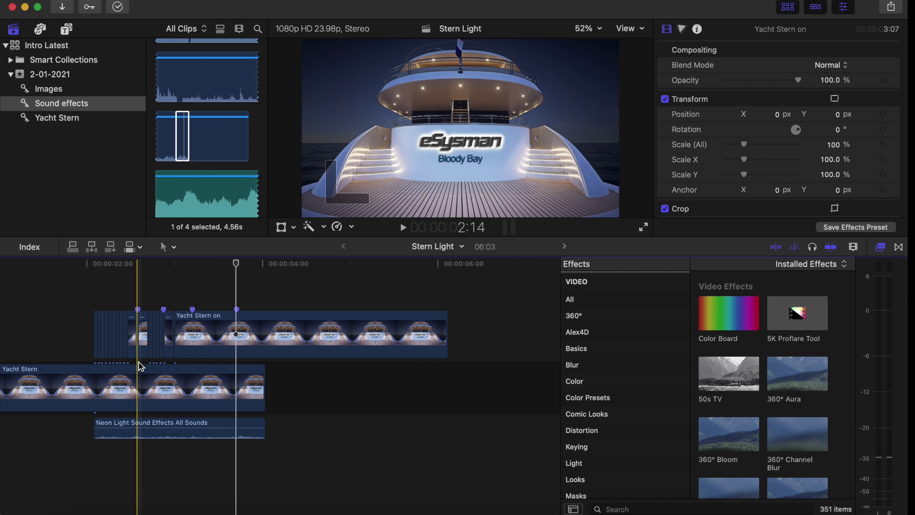
# - Split the long Yacht Stern on clip at 3:03, just before the third marker
pyautogui.press('super+equal')
pyautogui.press('super+equal')
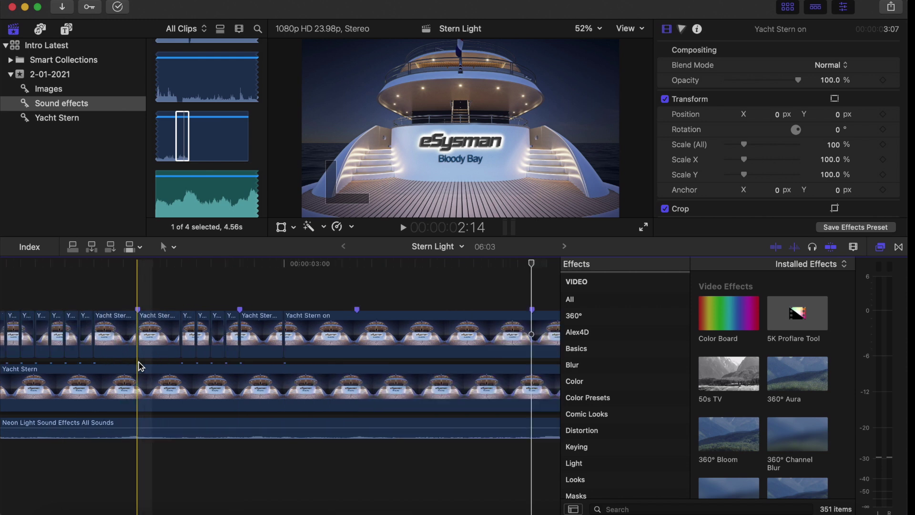
pyautogui.hscroll(-3, 141, 366)
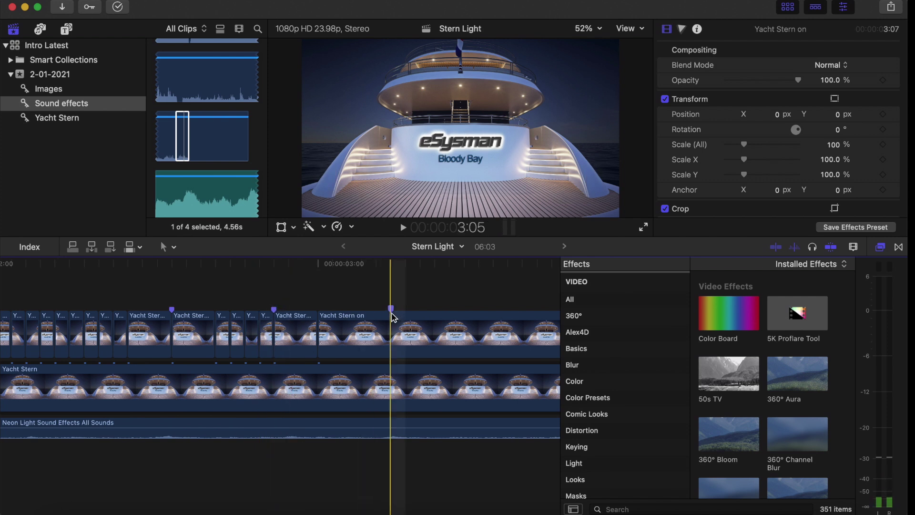
pyautogui.hscroll(5, 281, 345)
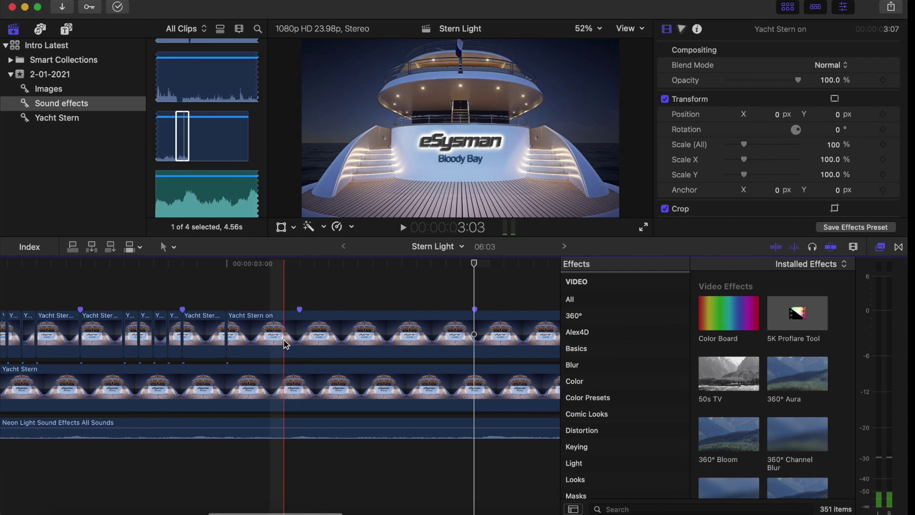
pyautogui.click(285, 344)
pyautogui.press('super+b')
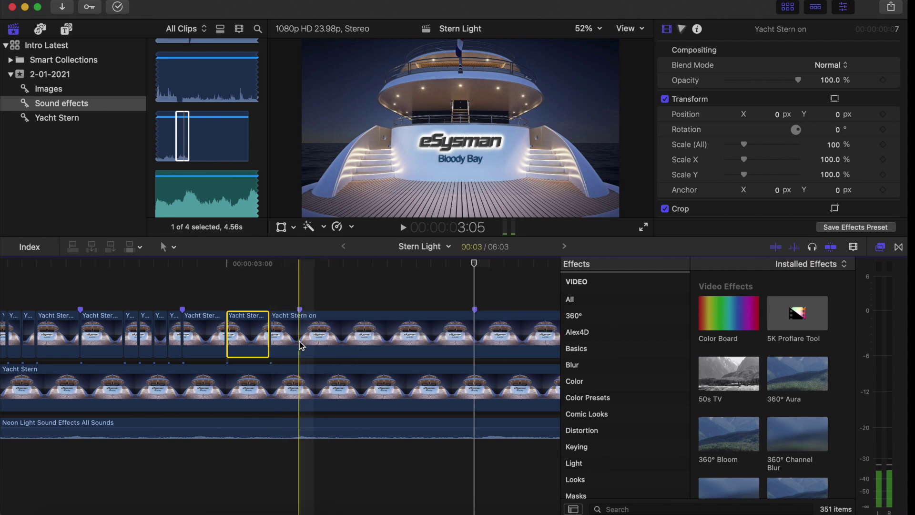
# - Split the long Yacht Stern on clip at the 3:05 and 3:17 markers and at about 3:08, 3:10 and 3:13 between them
pyautogui.click(305, 344)
pyautogui.press('super+b')
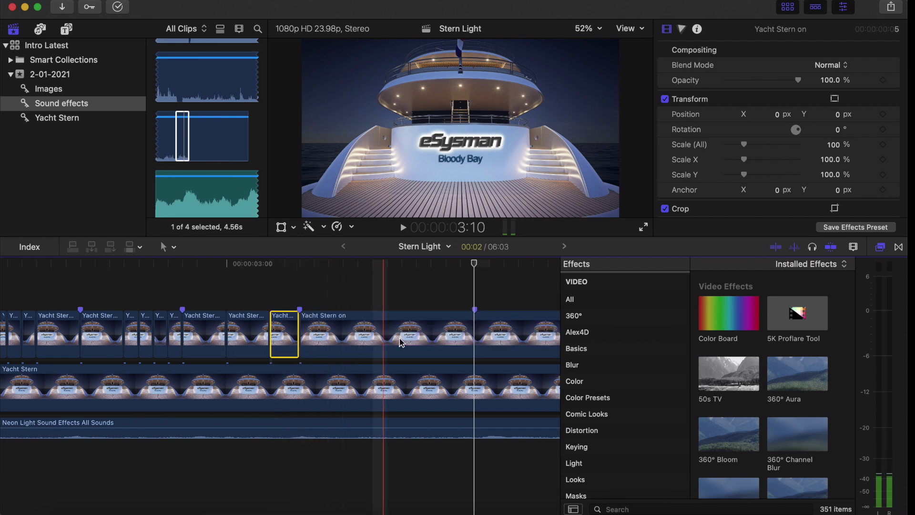
pyautogui.press('super+b')
pyautogui.click(469, 339)
pyautogui.press('super+b')
pyautogui.press('super+b')
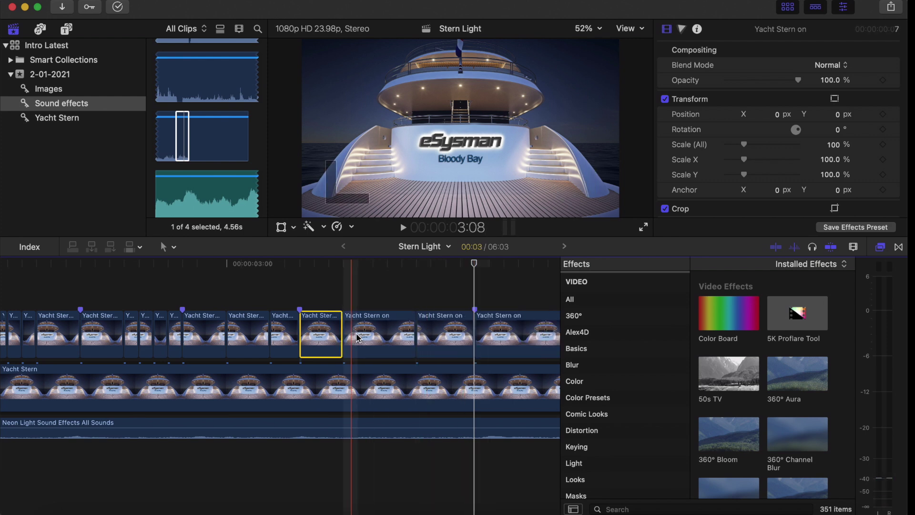
pyautogui.click(374, 339)
pyautogui.press('super+b')
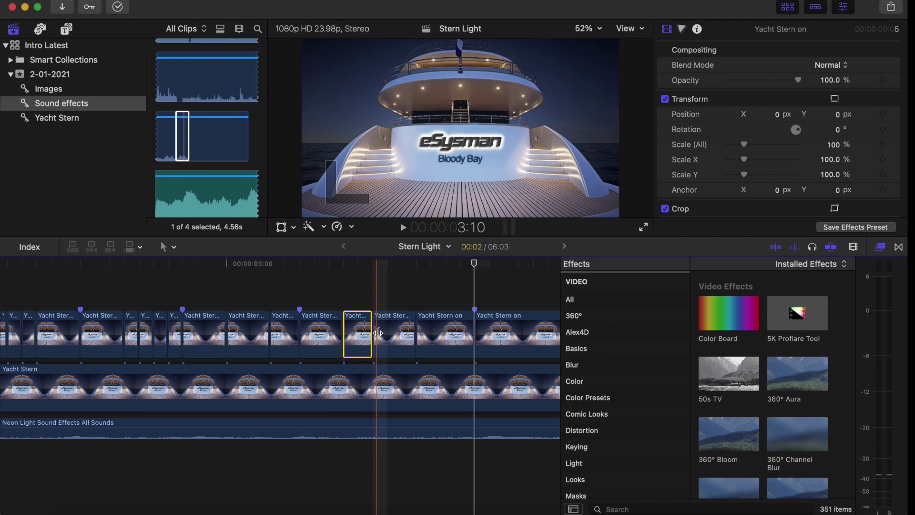
# - Play the flicker section, then delete the second short Yacht Stern on piece at 2:03 to leave a gap
pyautogui.press('super+minus')
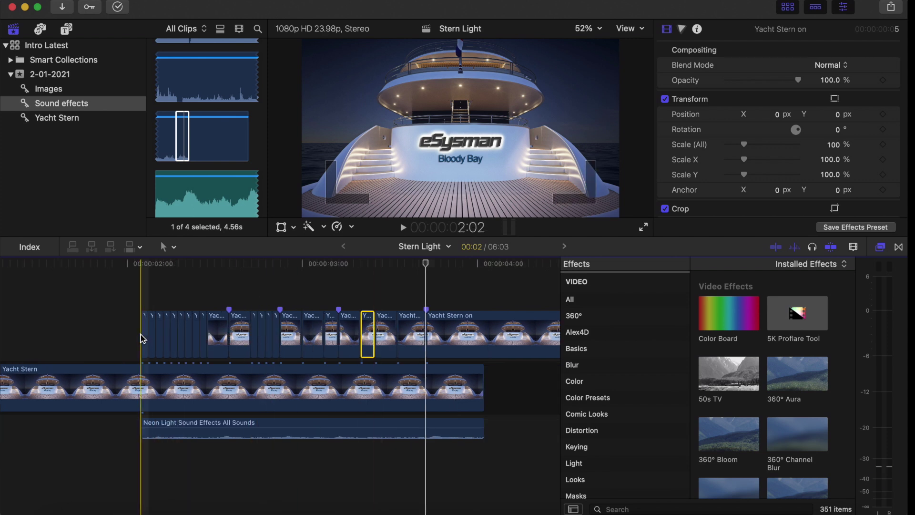
pyautogui.press('space')
pyautogui.press('space')
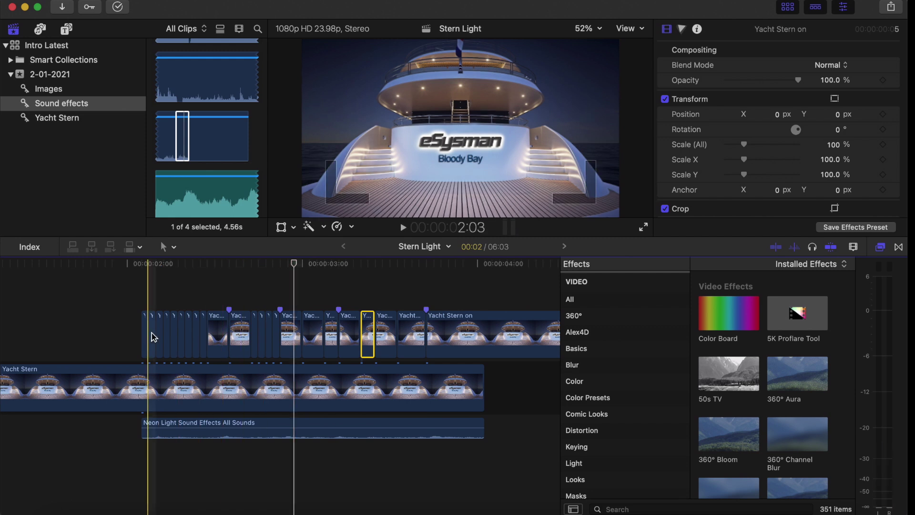
pyautogui.press('Delete')
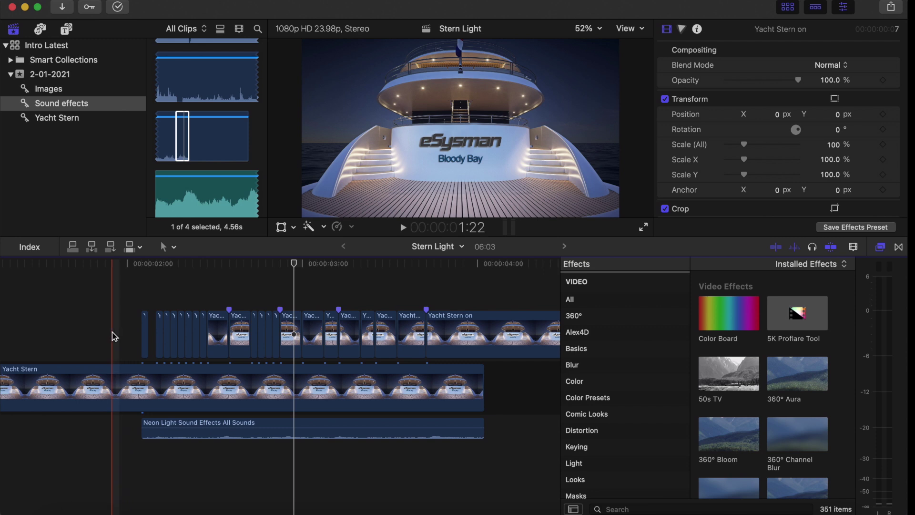
pyautogui.press('Left')
pyautogui.press('Left')
pyautogui.press('Left')
pyautogui.press('Left')
pyautogui.press('Left')
pyautogui.press('Left')
pyautogui.press('Left')
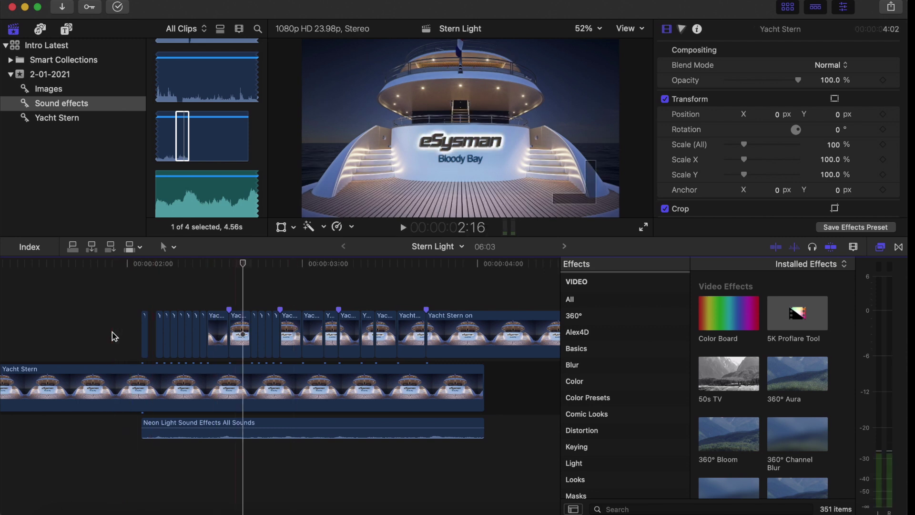
# - Delete the short Yacht Stern on pieces at 2:05, 2:07 and 2:09 so that lit pieces alternate with gaps
pyautogui.click(166, 337)
pyautogui.moveTo(166, 339); pyautogui.dragTo(187, 337)
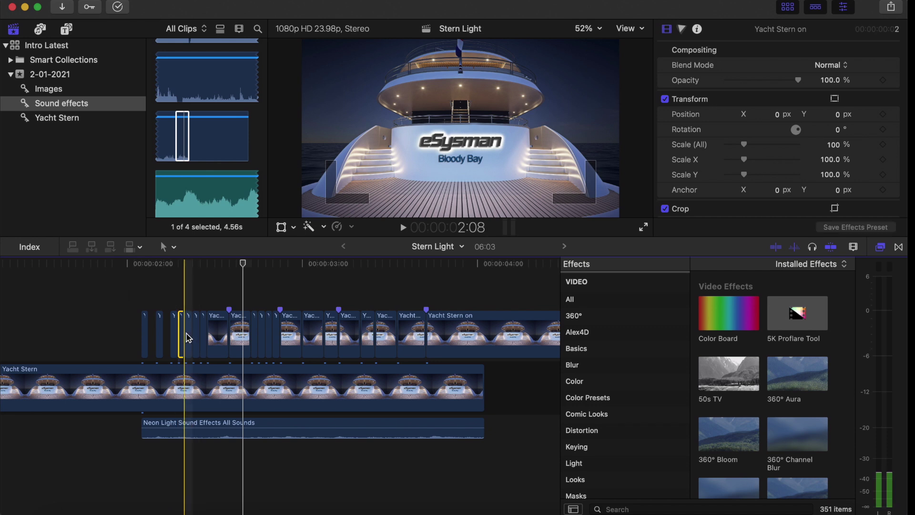
pyautogui.press('Delete')
pyautogui.click(194, 337)
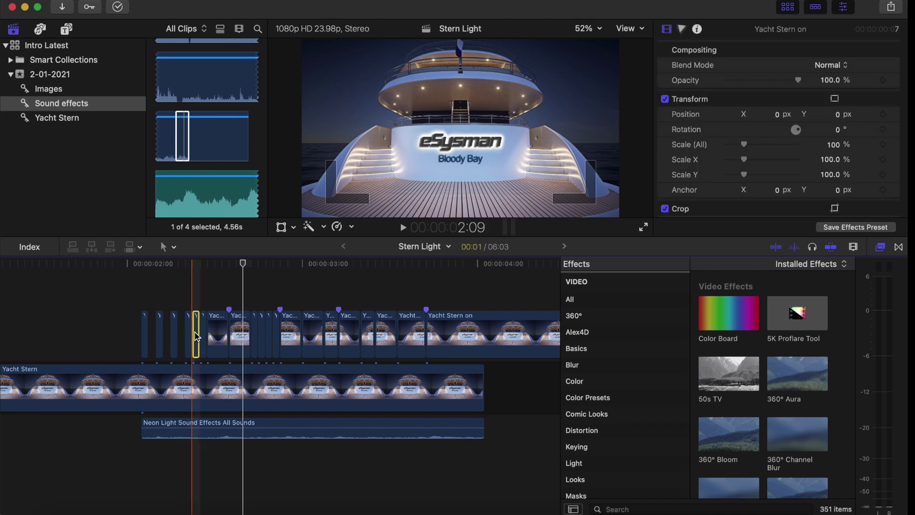
pyautogui.press('Delete')
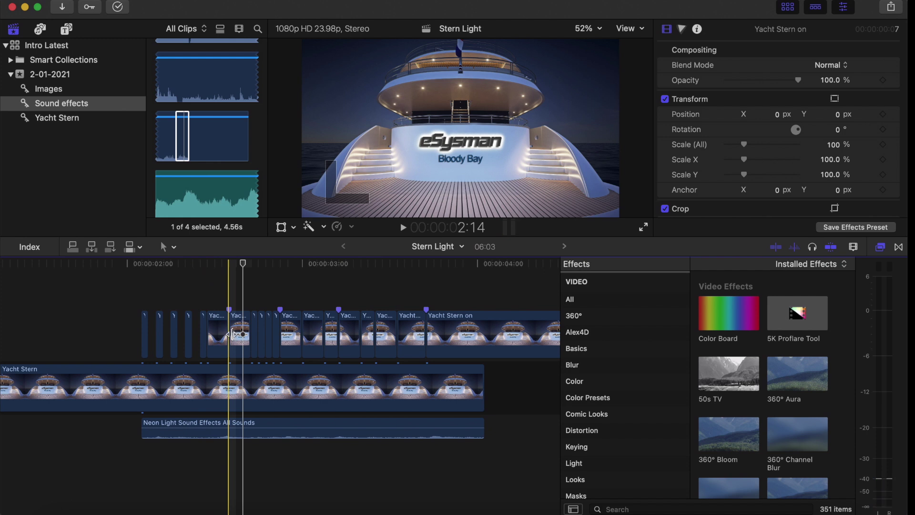
# - Split the Yacht Stern on piece that starts at the 2:14 marker at 2:16 and delete its remainder
pyautogui.click(235, 338)
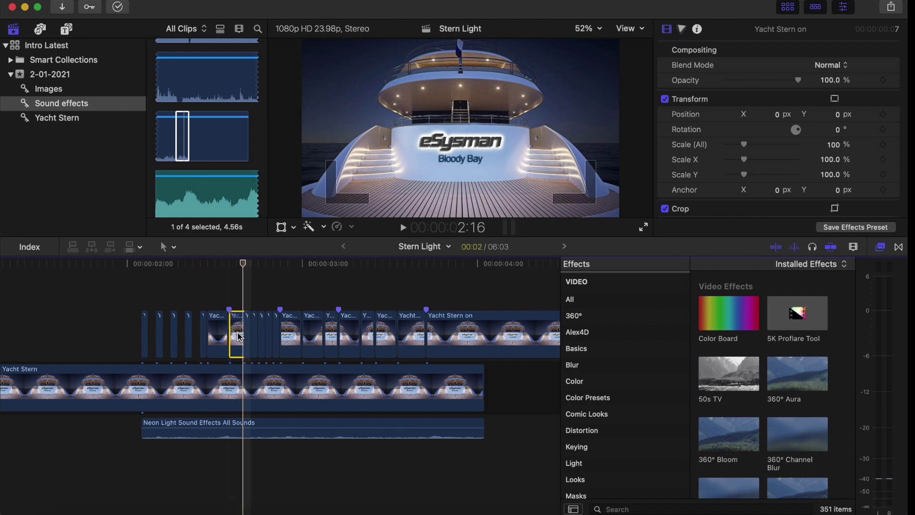
pyautogui.click(248, 337)
pyautogui.press('Delete')
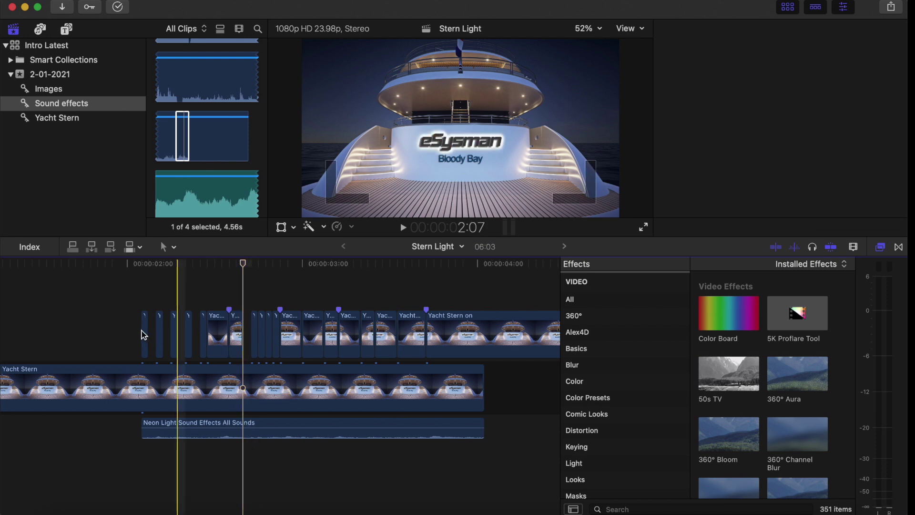
# - Delete the Yacht Stern on piece between 2:11 and the 2:14 marker and play the flicker section
pyautogui.press('space')
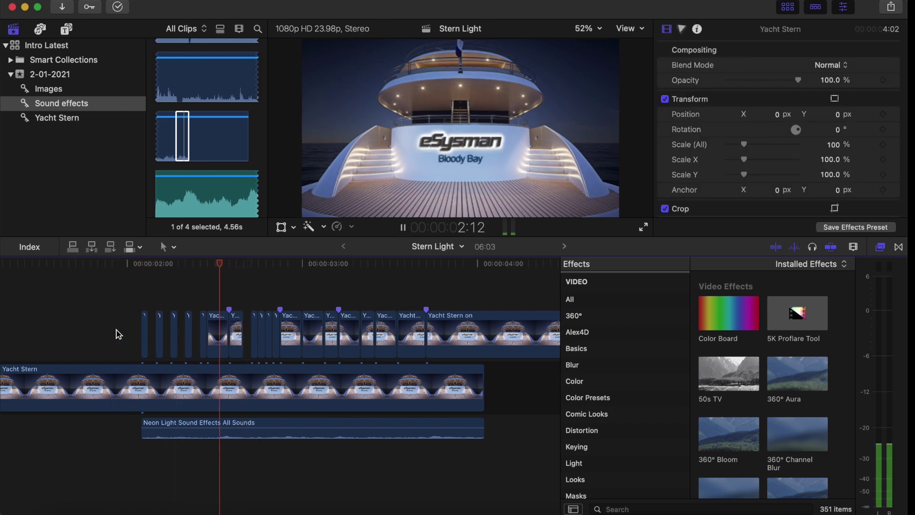
pyautogui.click(218, 336)
pyautogui.press('Delete')
pyautogui.press('space')
pyautogui.press('space')
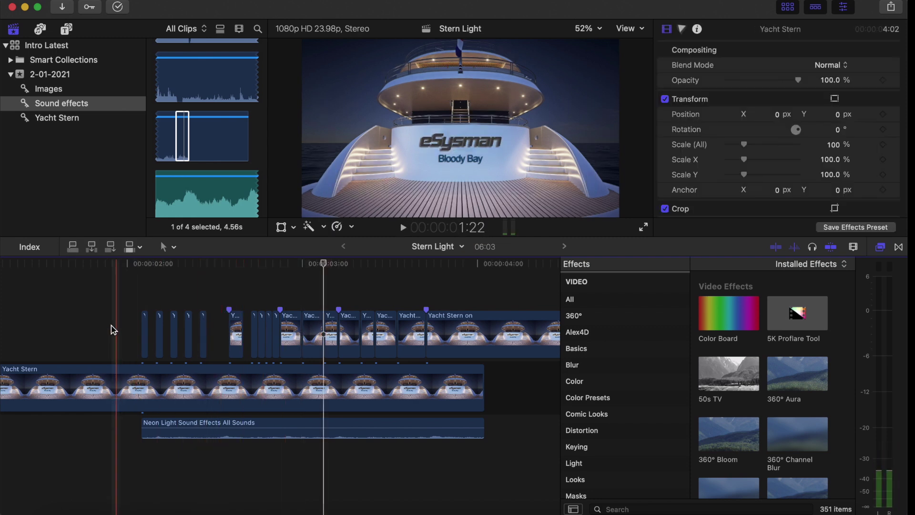
# - Delete the Yacht Stern on pieces starting at 2:19, 2:21, 3:05 and 3:13
pyautogui.click(271, 334)
pyautogui.click(317, 334)
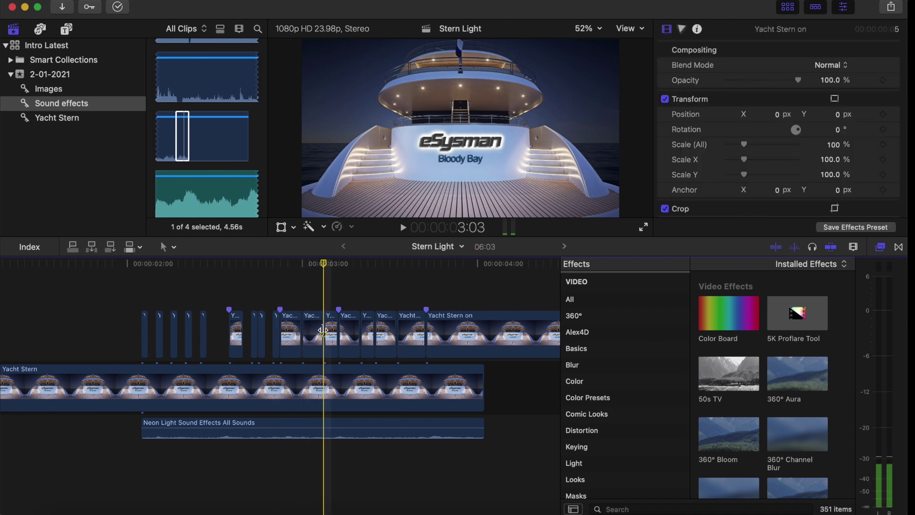
pyautogui.click(293, 334)
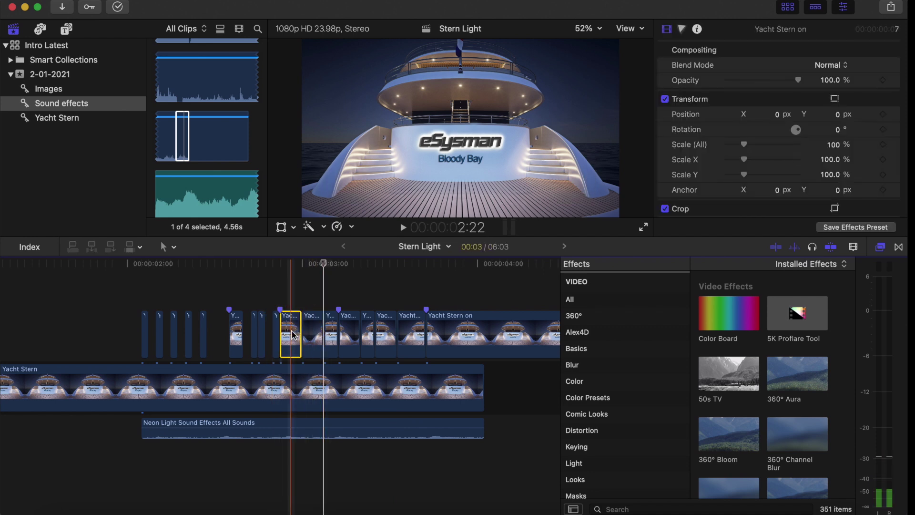
pyautogui.press('BackSpace')
pyautogui.click(349, 334)
pyautogui.press('BackSpace')
pyautogui.click(411, 334)
pyautogui.press('BackSpace')
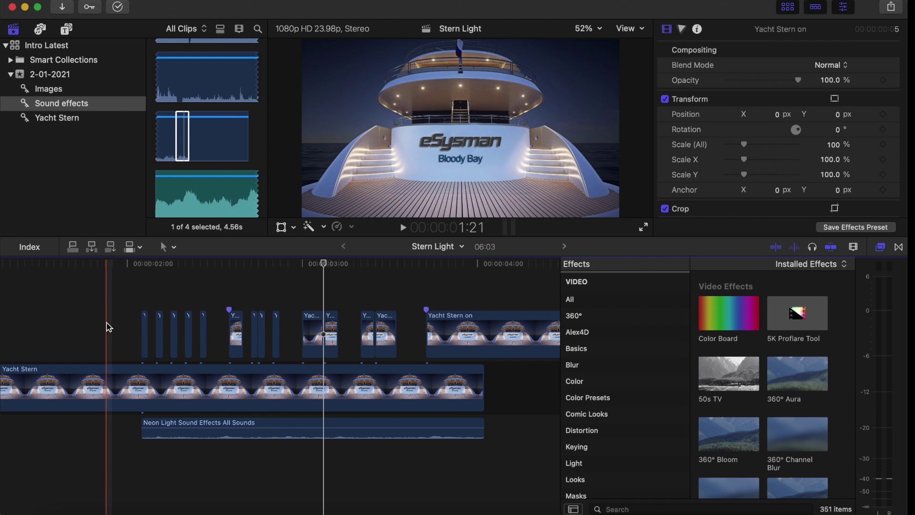
# - Play the whole sequence to check the flicker against the neon sound
pyautogui.press('space')
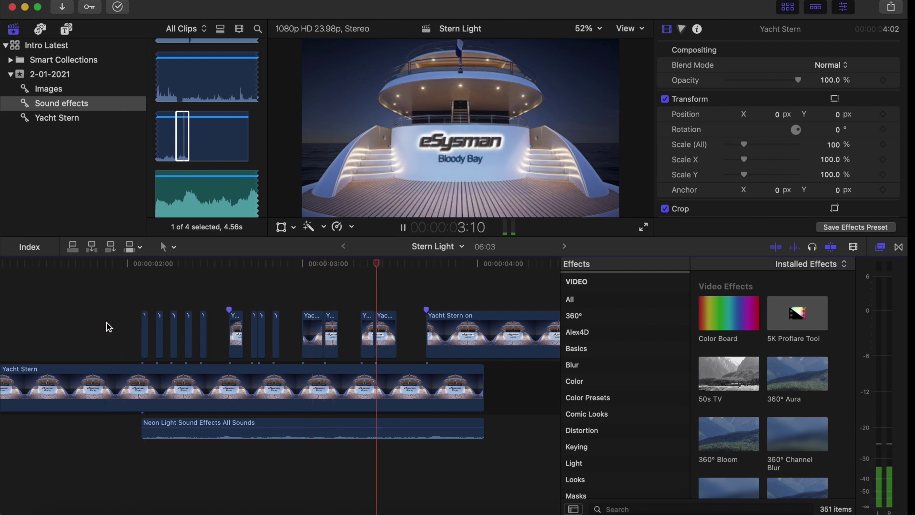
pyautogui.press('space')
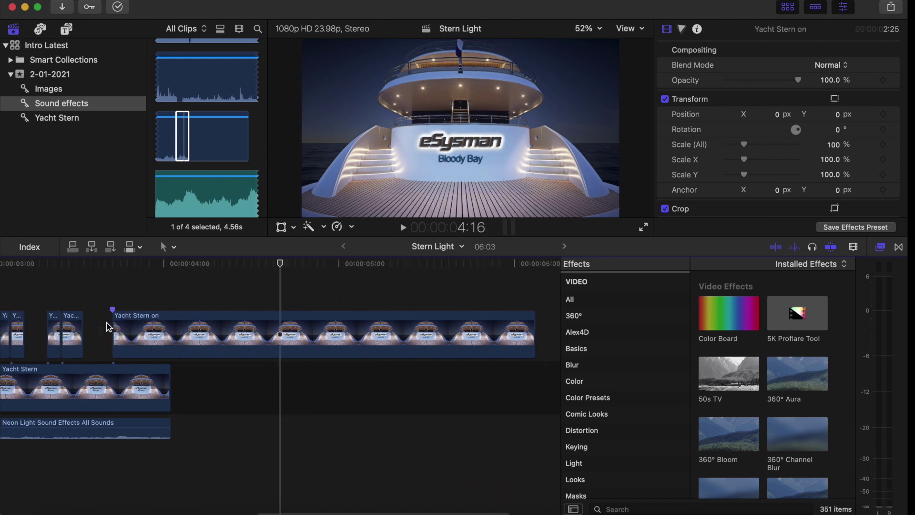
pyautogui.press('super+minus')
pyautogui.press('super+minus')
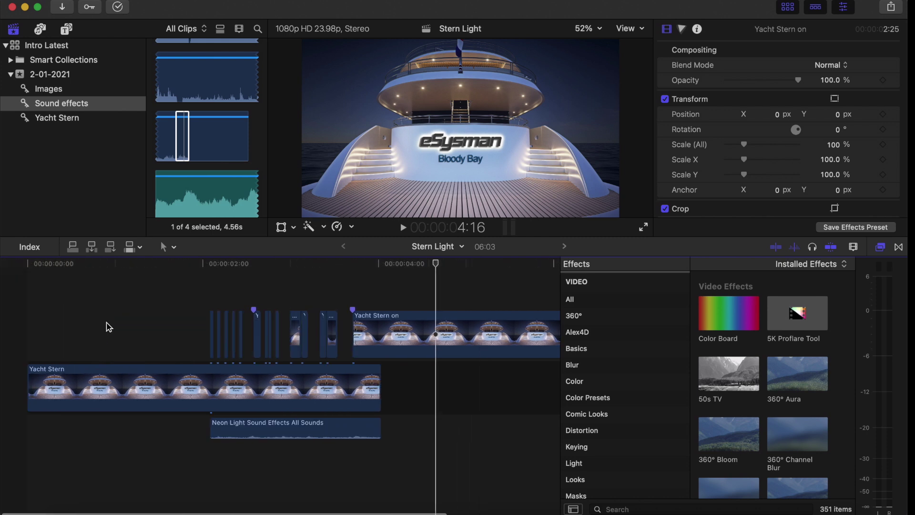
pyautogui.press('space')
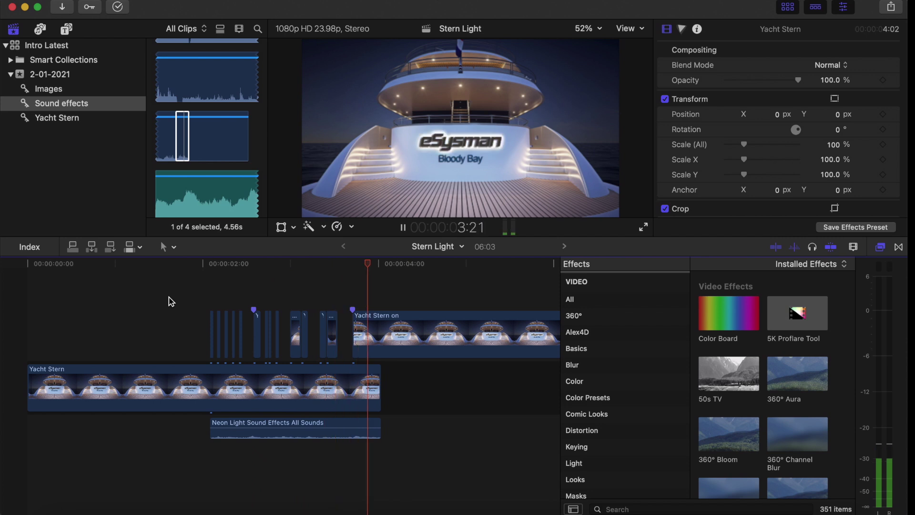
pyautogui.press('space')
pyautogui.hscroll(1, 158, 298)
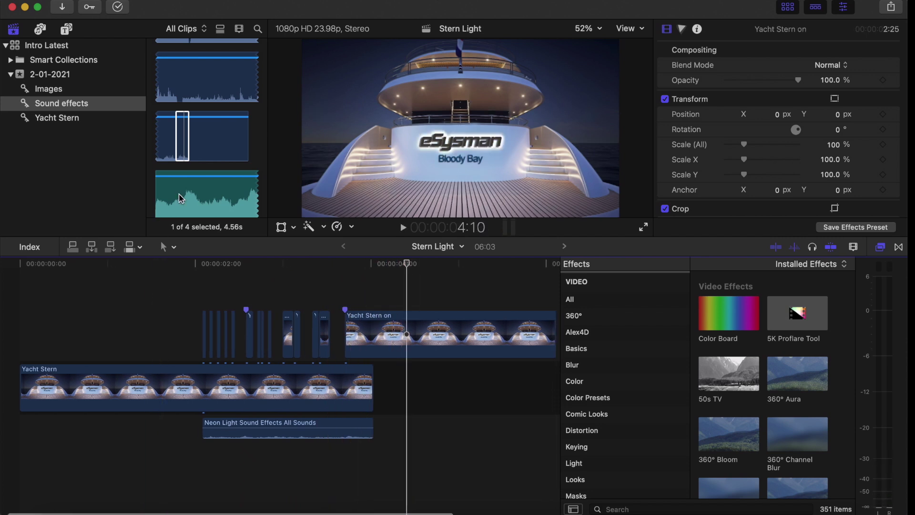
# - Place about 5 seconds of the ES_Waves Against Rocks sound at the start of the timeline, beneath the Yacht Stern clip
pyautogui.scroll(-2, 195, 155)
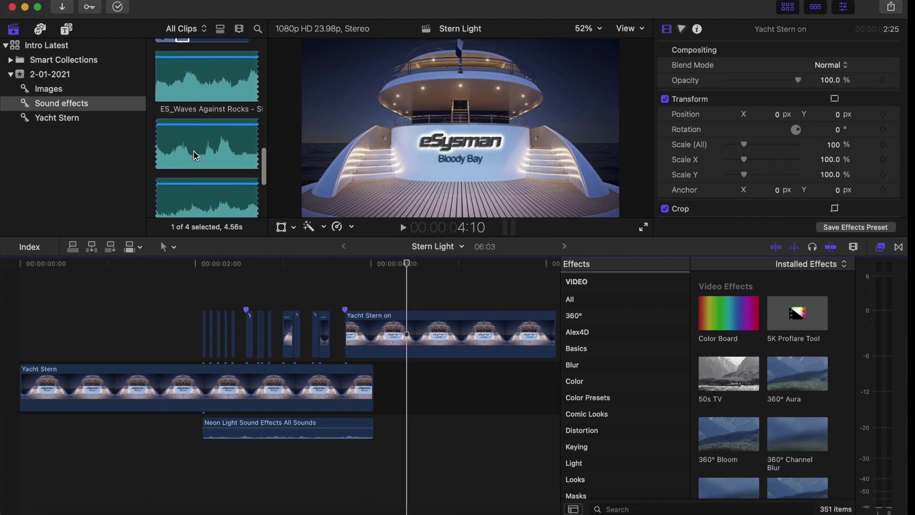
pyautogui.click(188, 82)
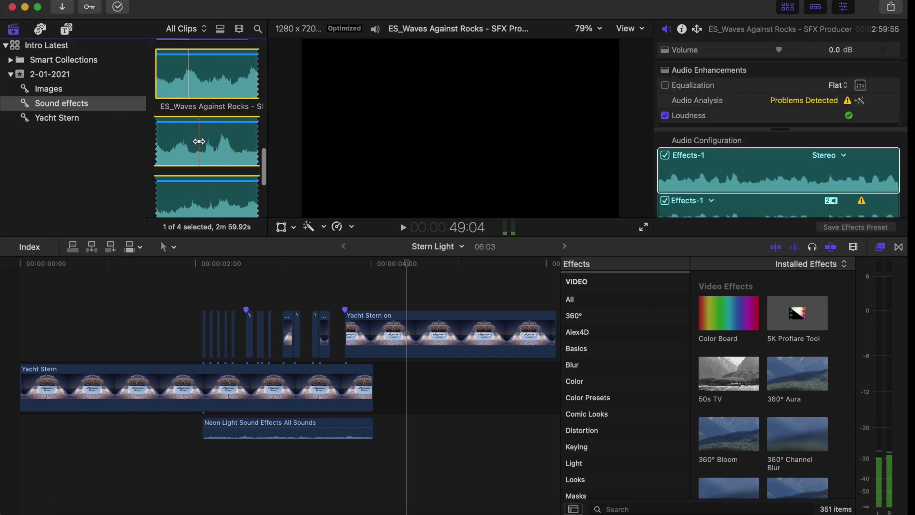
pyautogui.press('shift+super+a')
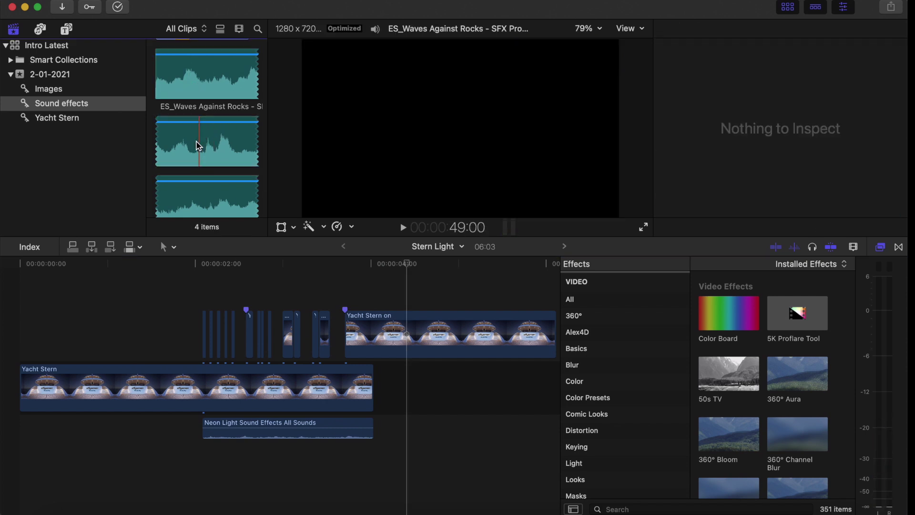
pyautogui.scroll(-2, 198, 141)
pyautogui.moveTo(162, 137); pyautogui.dragTo(19, 476)
pyautogui.hscroll(3, 75, 463)
pyautogui.hscroll(3, 75, 463)
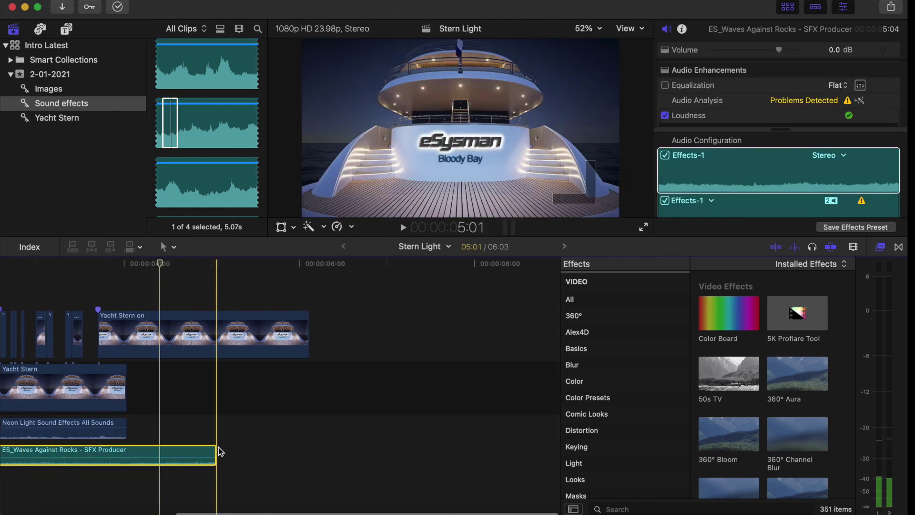
# - Extend the waves sound to the end of the Yacht Stern on clip at 6:03 and play from the start
pyautogui.moveTo(216, 452); pyautogui.dragTo(310, 443)
pyautogui.hscroll(-5, 313, 443)
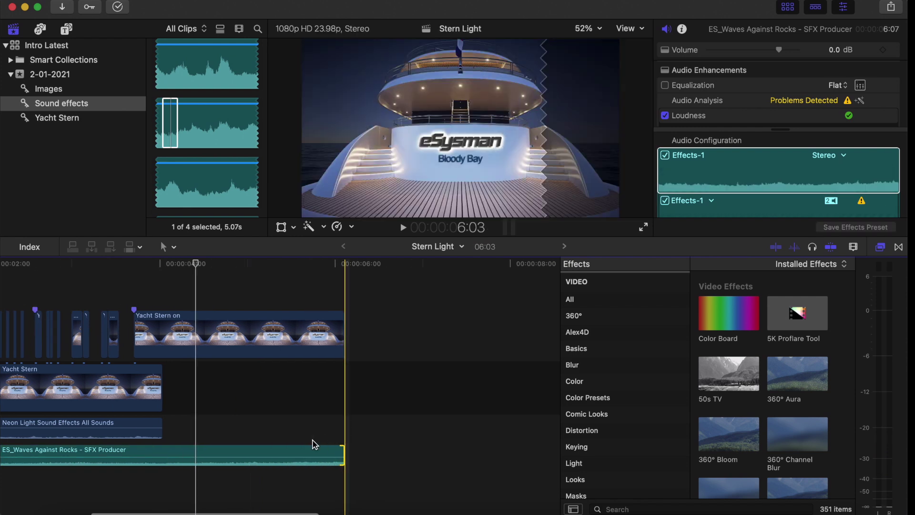
pyautogui.hscroll(-2, 312, 443)
pyautogui.press('Home')
pyautogui.press('space')
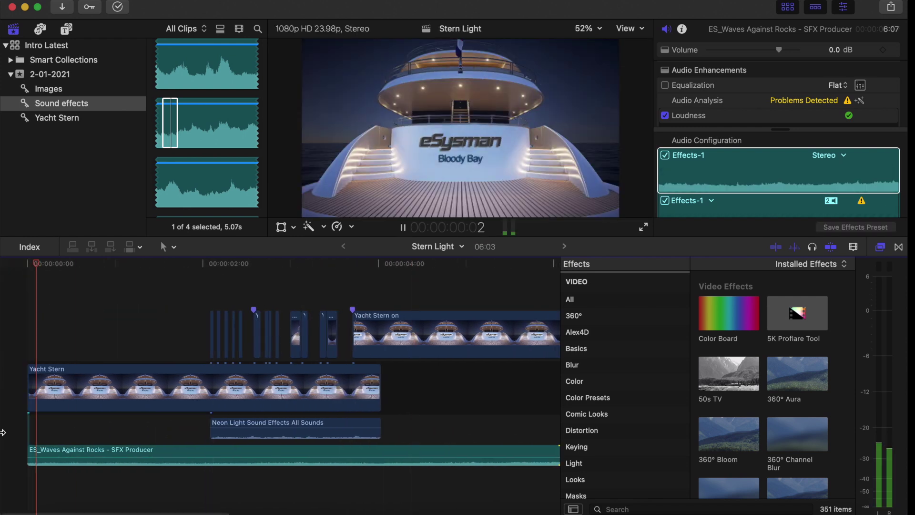
pyautogui.press('space')
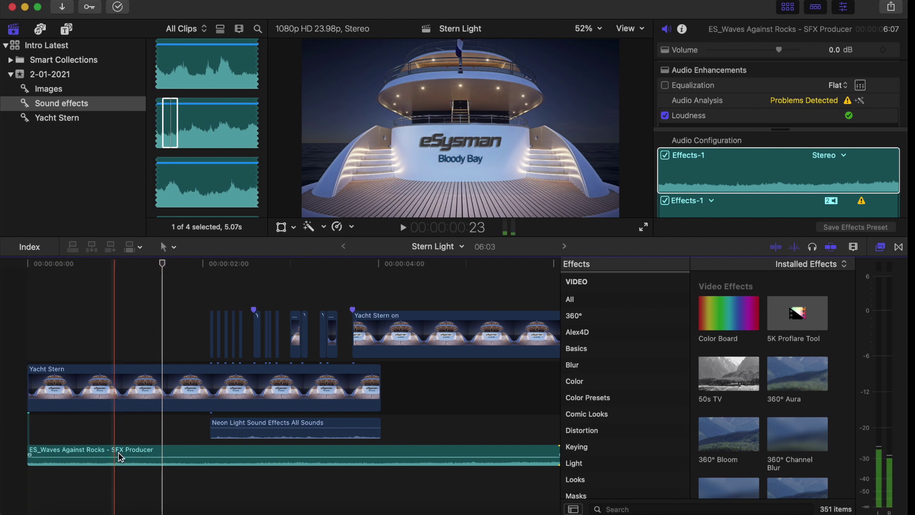
# - Lower the waves sound's volume to -11 dB and play the sequence from the start
pyautogui.moveTo(122, 455); pyautogui.dragTo(124, 482)
pyautogui.press('Home')
pyautogui.press('space')
pyautogui.press('space')
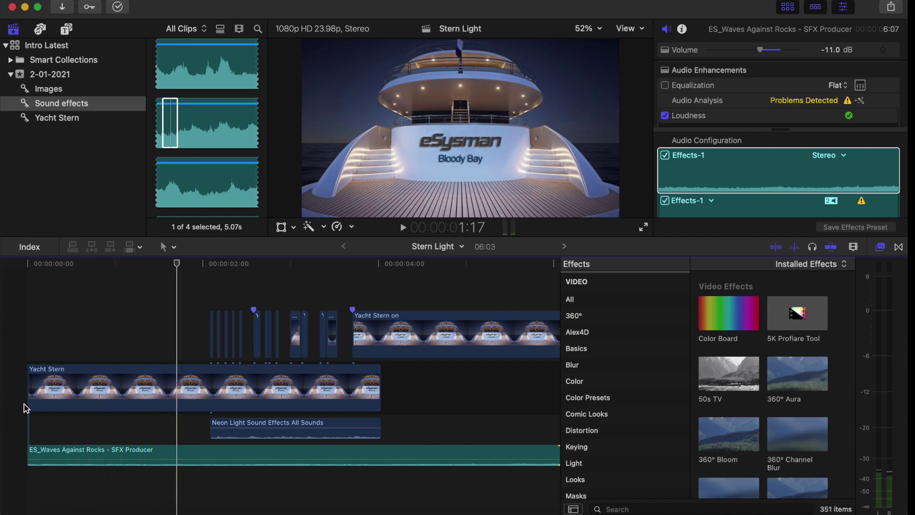
# - Set the waves sound's volume to -9 dB and play the sequence from the start
pyautogui.moveTo(114, 453); pyautogui.dragTo(114, 449)
pyautogui.press('Home')
pyautogui.press('space')
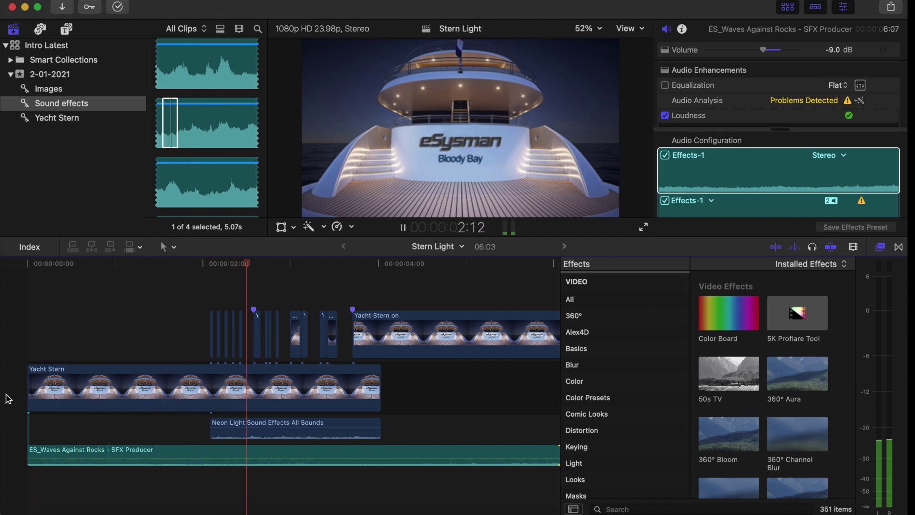
pyautogui.press('space')
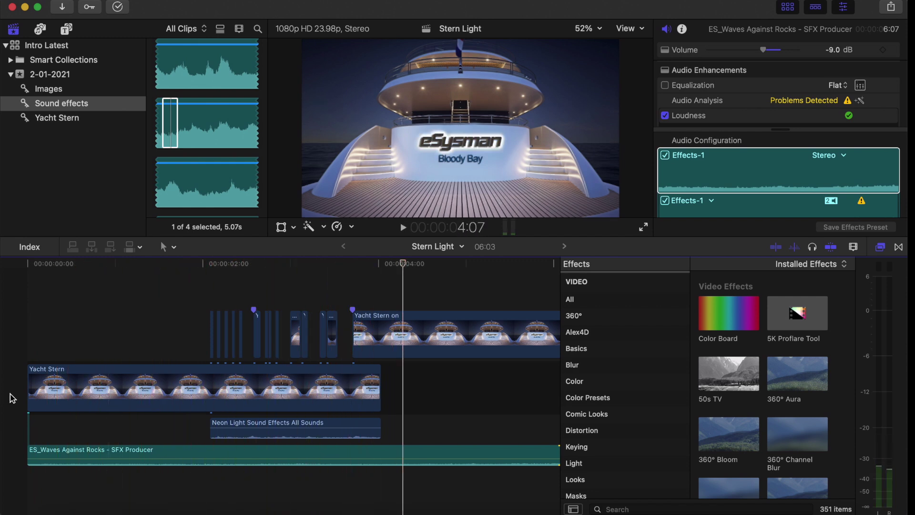
# - Add the full Flag Flapping Sound Effect at the start of the timeline beneath the Yacht Stern clip and play it
pyautogui.scroll(-10, 176, 185)
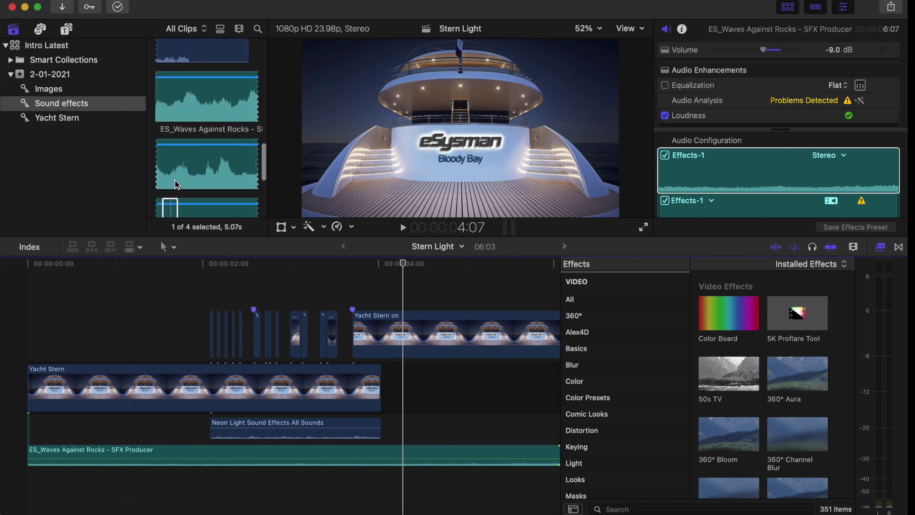
pyautogui.scroll(10, 179, 174)
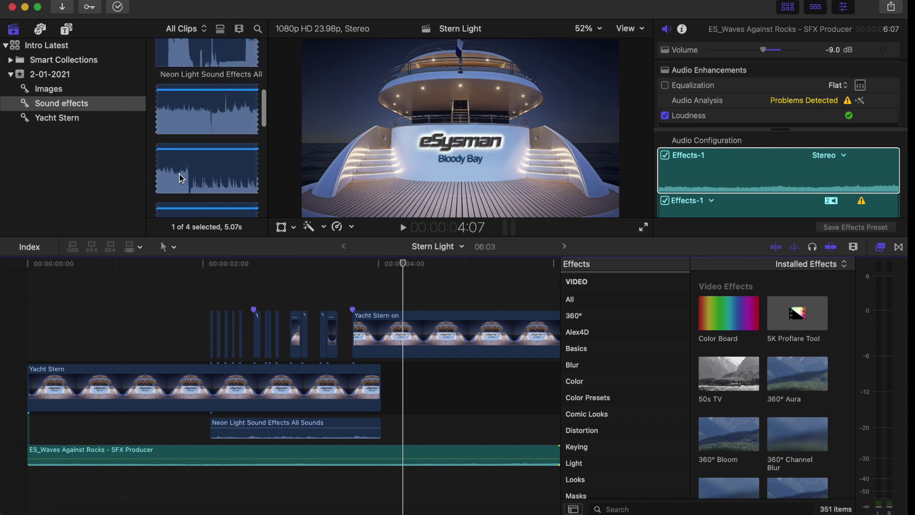
pyautogui.moveTo(179, 168); pyautogui.dragTo(63, 479)
pyautogui.press('Home')
pyautogui.press('space')
pyautogui.press('space')
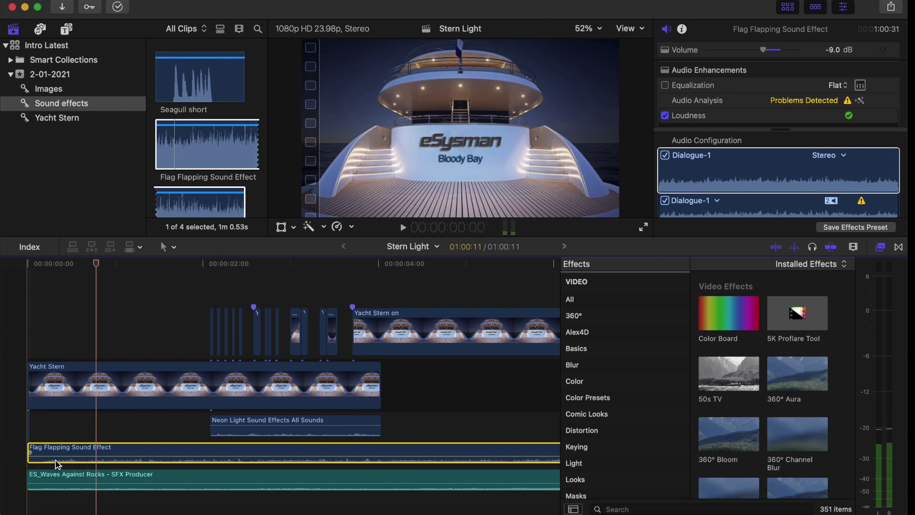
# - Lower the flag-flapping sound's volume to -16 dB and play the sequence from the start
pyautogui.moveTo(72, 455); pyautogui.dragTo(72, 465)
pyautogui.press('space')
pyautogui.press('space')
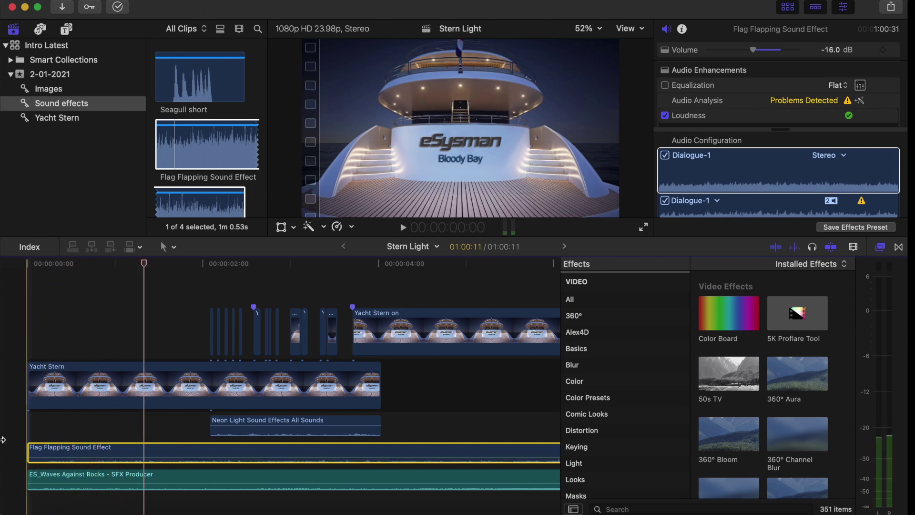
# - Add the Seagull short sound at the start of the timeline, between the flag-flapping and waves sounds
pyautogui.click(188, 94)
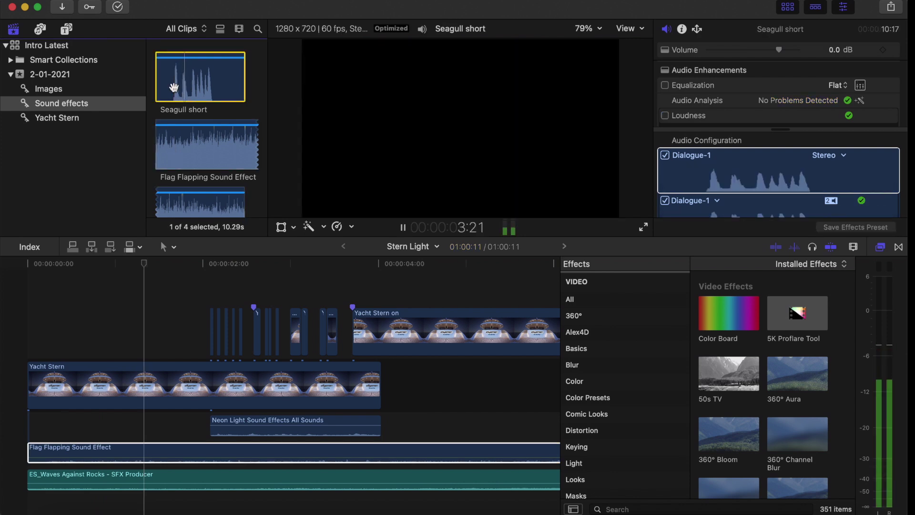
pyautogui.moveTo(200, 76); pyautogui.dragTo(70, 476)
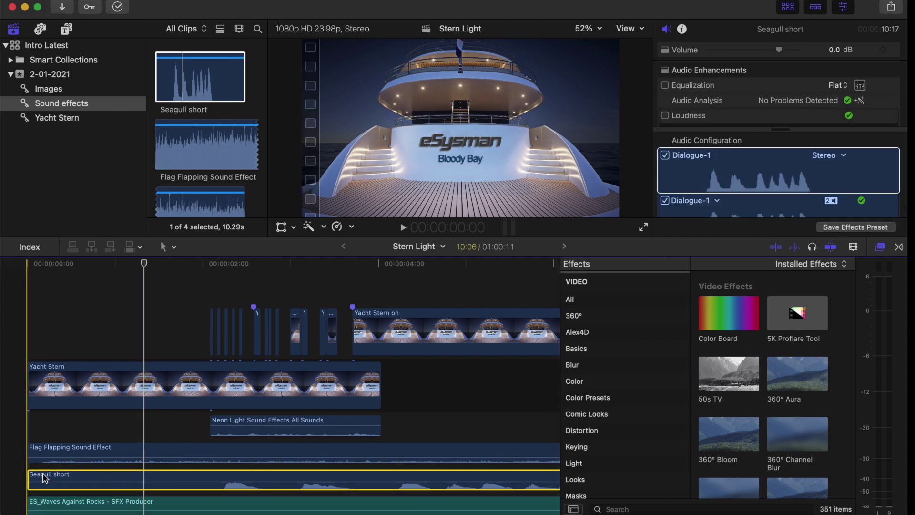
pyautogui.hscroll(5, 72, 476)
pyautogui.hscroll(-5, 71, 475)
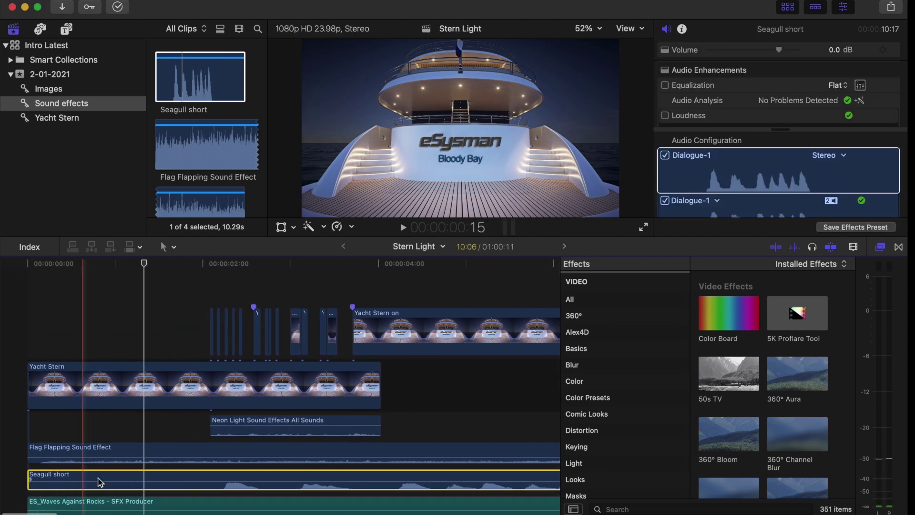
# - Lower the Seagull short sound's volume to -14 dB, playing the sequence to judge the level
pyautogui.moveTo(132, 480); pyautogui.dragTo(132, 483)
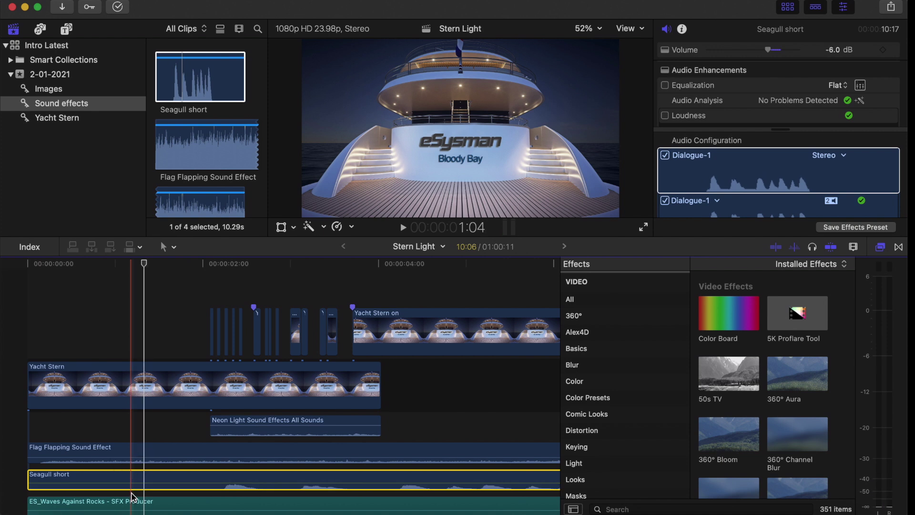
pyautogui.press('super+minus')
pyautogui.press('space')
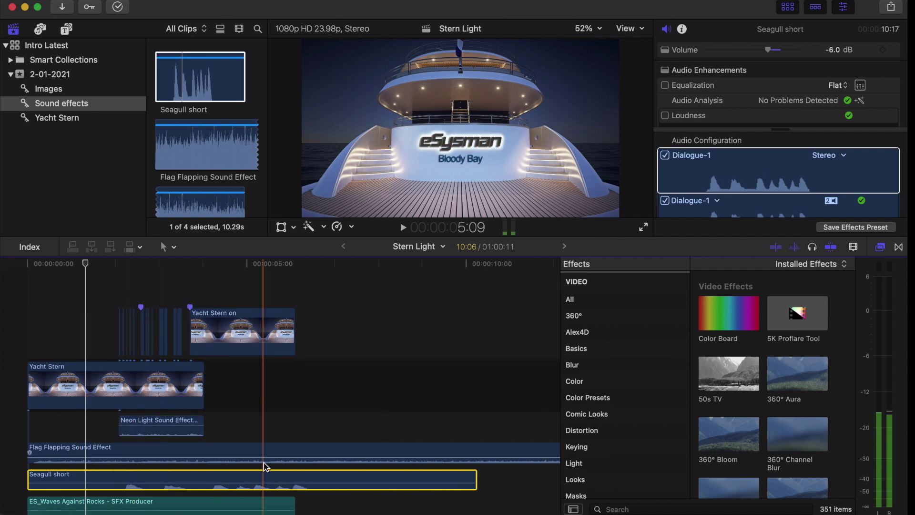
pyautogui.press('space')
pyautogui.moveTo(101, 482); pyautogui.dragTo(101, 486)
pyautogui.press('space')
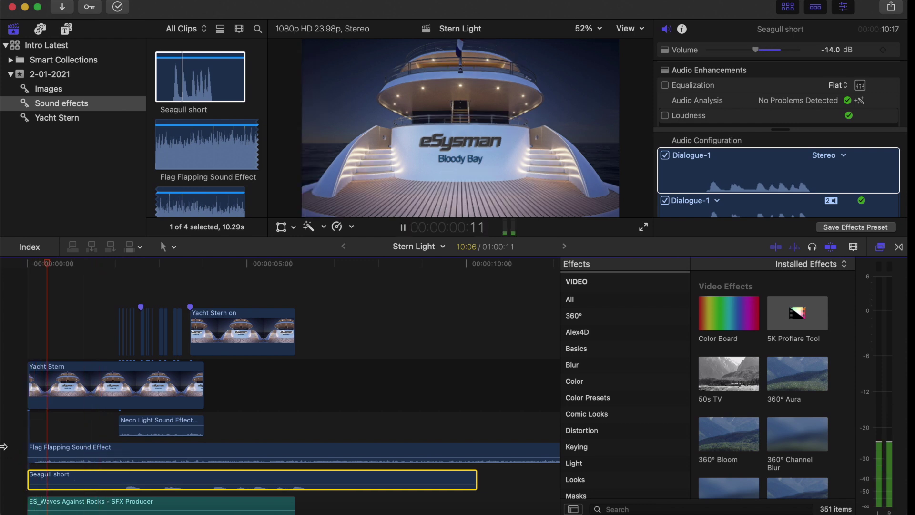
# - Trim about 1.6 seconds off the start of the Seagull short sound and play the sequence from the start
pyautogui.moveTo(28, 479); pyautogui.dragTo(71, 479)
pyautogui.press('space')
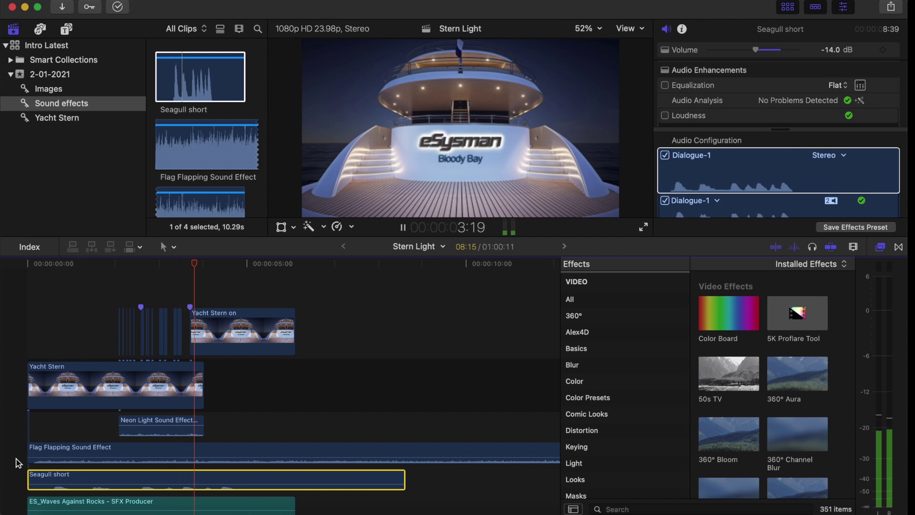
pyautogui.press('space')
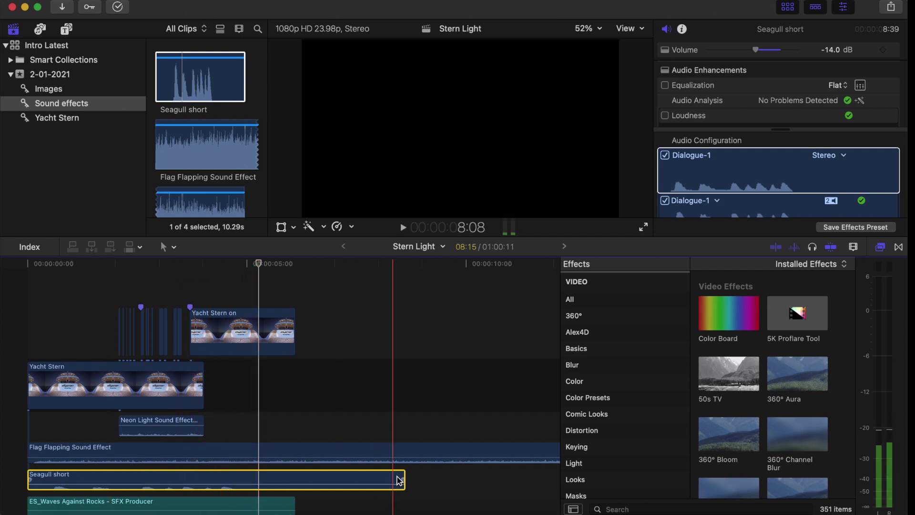
# - Trim the Seagull short and Flag Flapping sounds to end with the Yacht Stern on clip at 6:03
pyautogui.moveTo(404, 479); pyautogui.dragTo(294, 478)
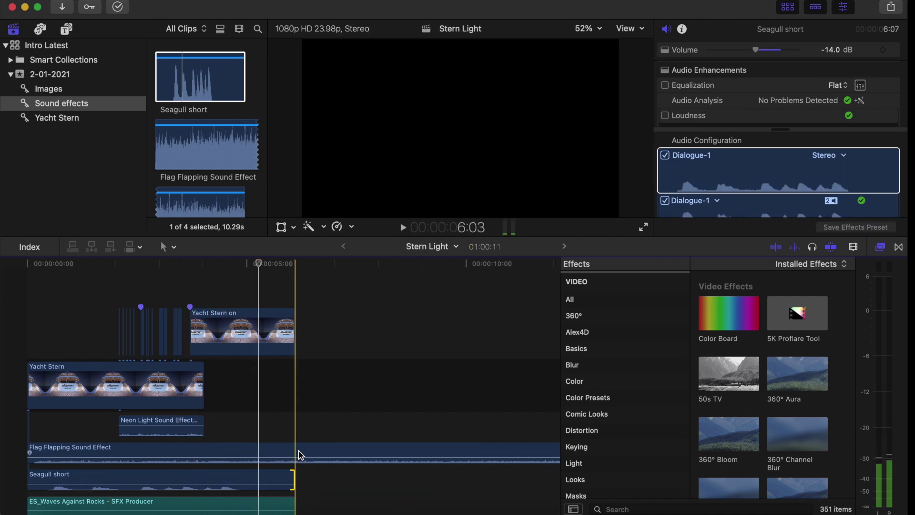
pyautogui.click(301, 456)
pyautogui.press('super+b')
pyautogui.click(351, 426)
pyautogui.press('Delete')
# - Cut the gap after the Yacht Stern clip at 6:03 and delete the excess beyond it
pyautogui.click(347, 377)
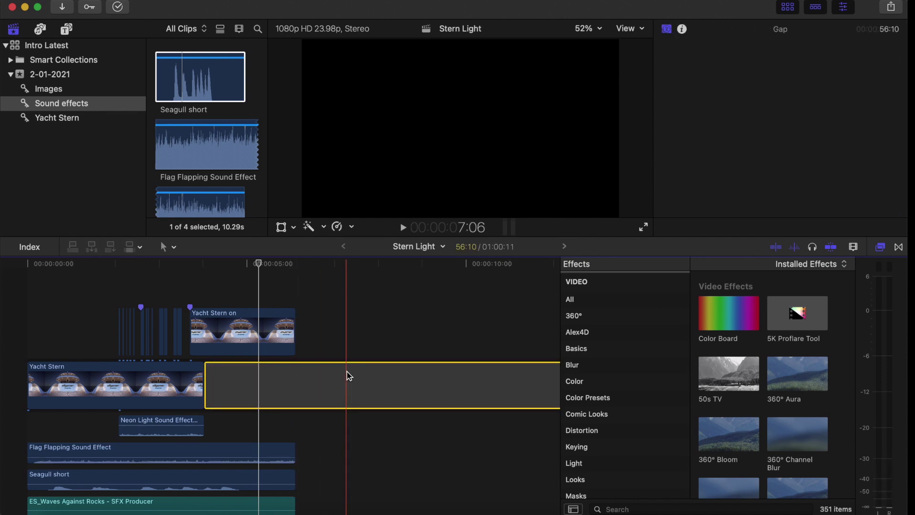
pyautogui.press('super+b')
pyautogui.click(342, 385)
pyautogui.press('Delete')
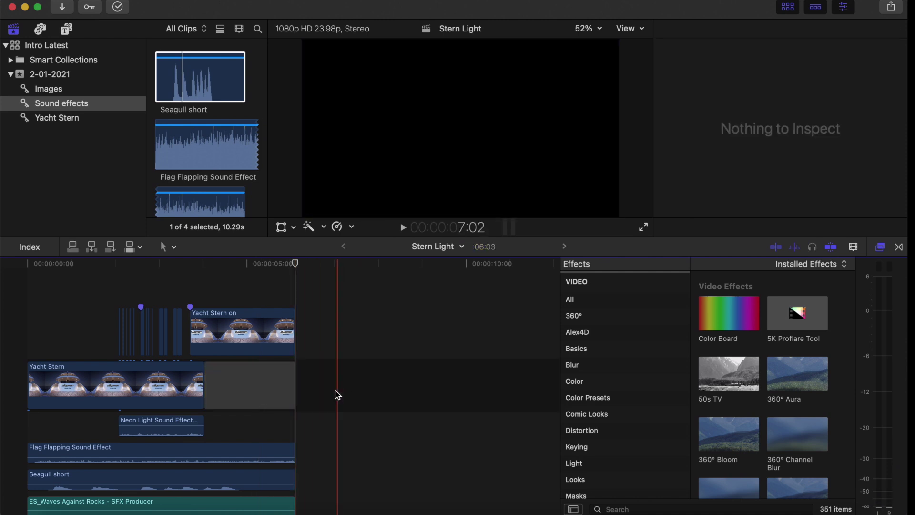
# - Play the trimmed sequence from the start to review the combined sound effects
pyautogui.hscroll(3, 355, 395)
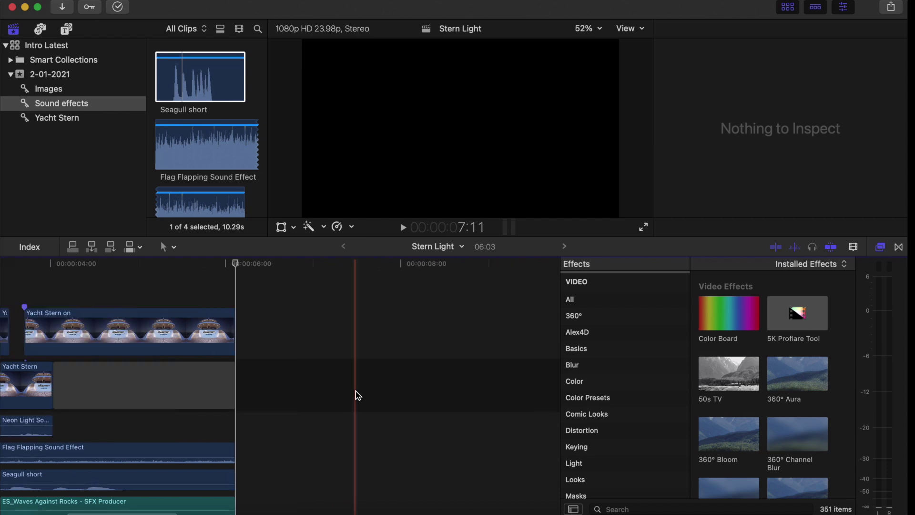
pyautogui.hotkey('shift', 'z')
pyautogui.press('space')
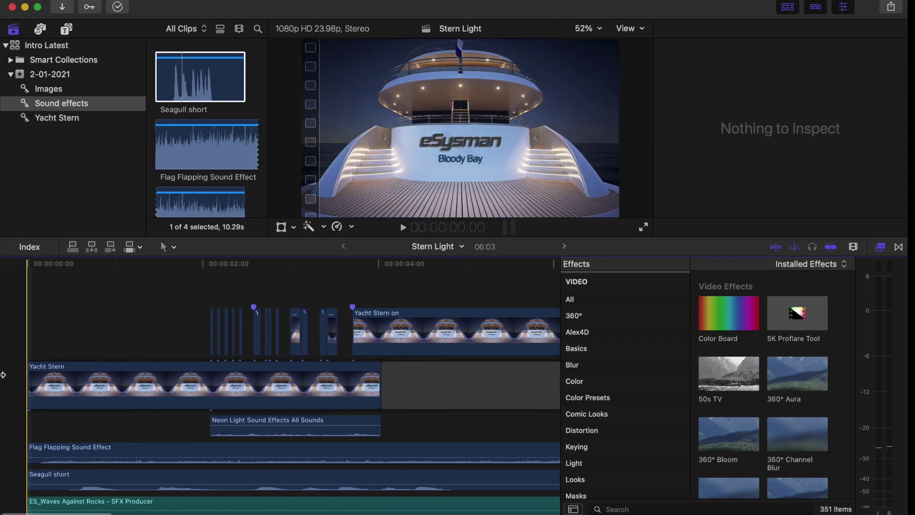
pyautogui.press('space')
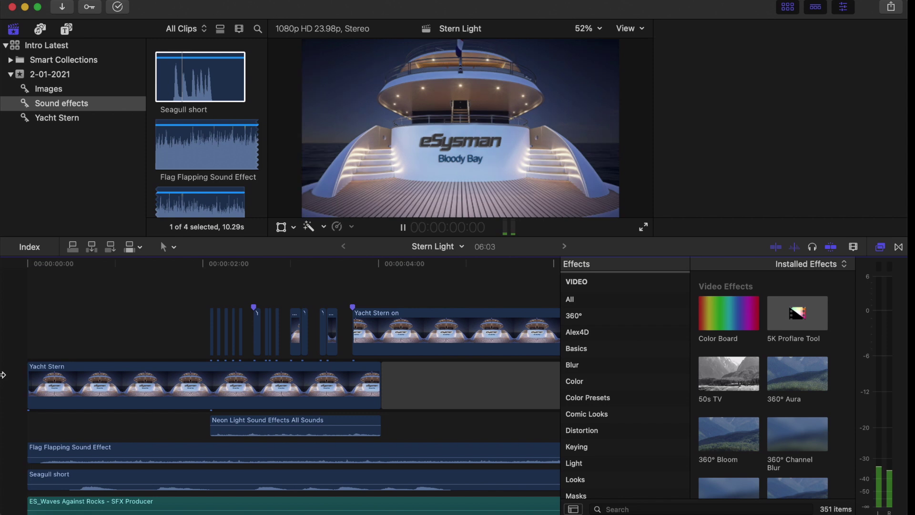
pyautogui.press('super+4')
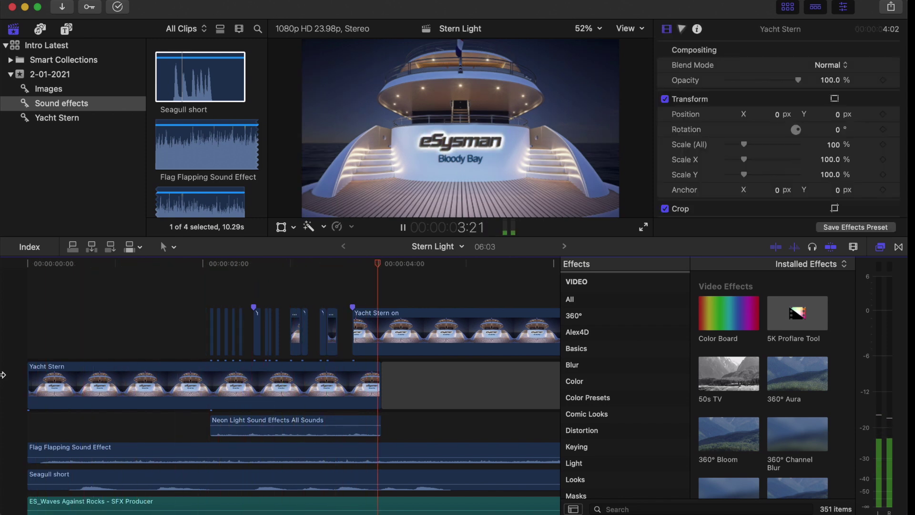
pyautogui.scroll(-3, 7, 418)
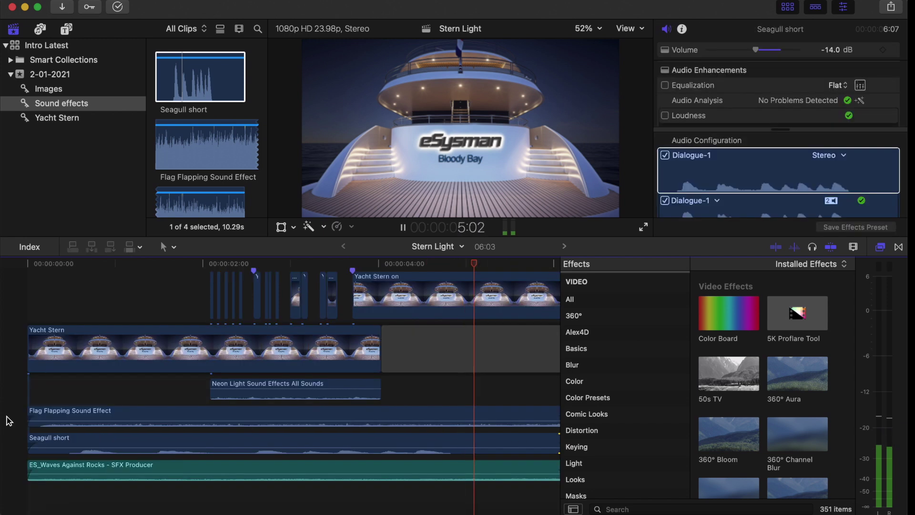
pyautogui.press('space')
# - Return to the start of the timeline and play the finished sequence full screen
pyautogui.hscroll(4, 7, 421)
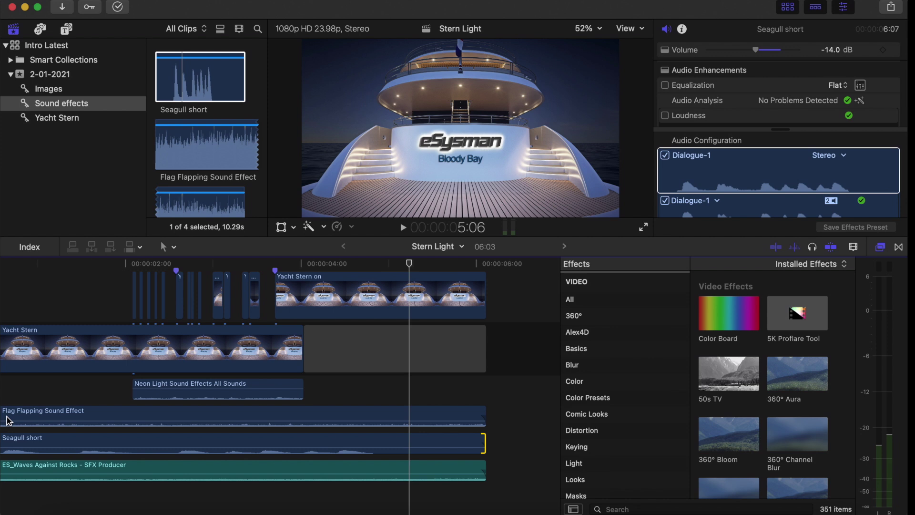
pyautogui.press('Home')
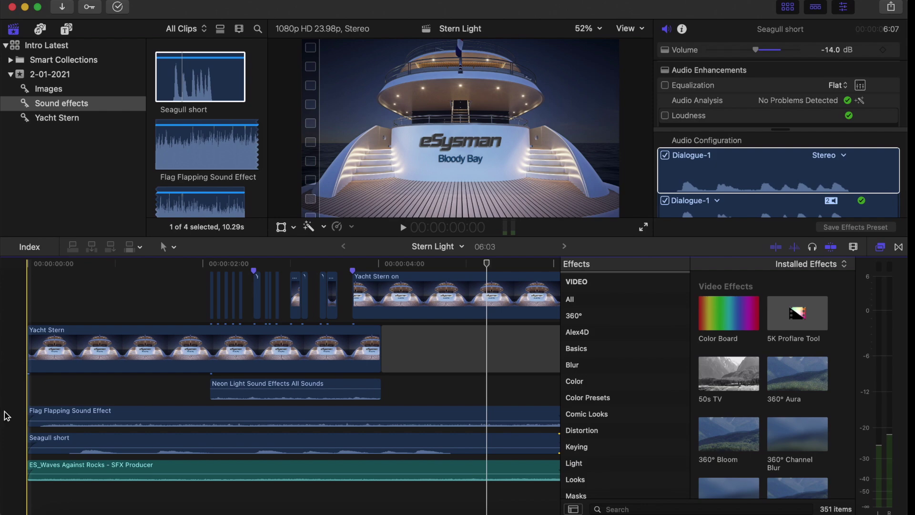
pyautogui.press('super+shift+f')
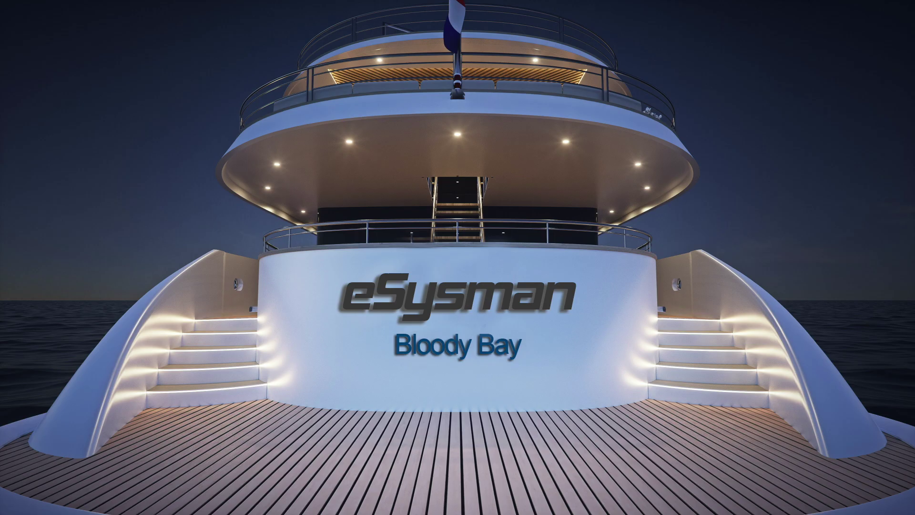